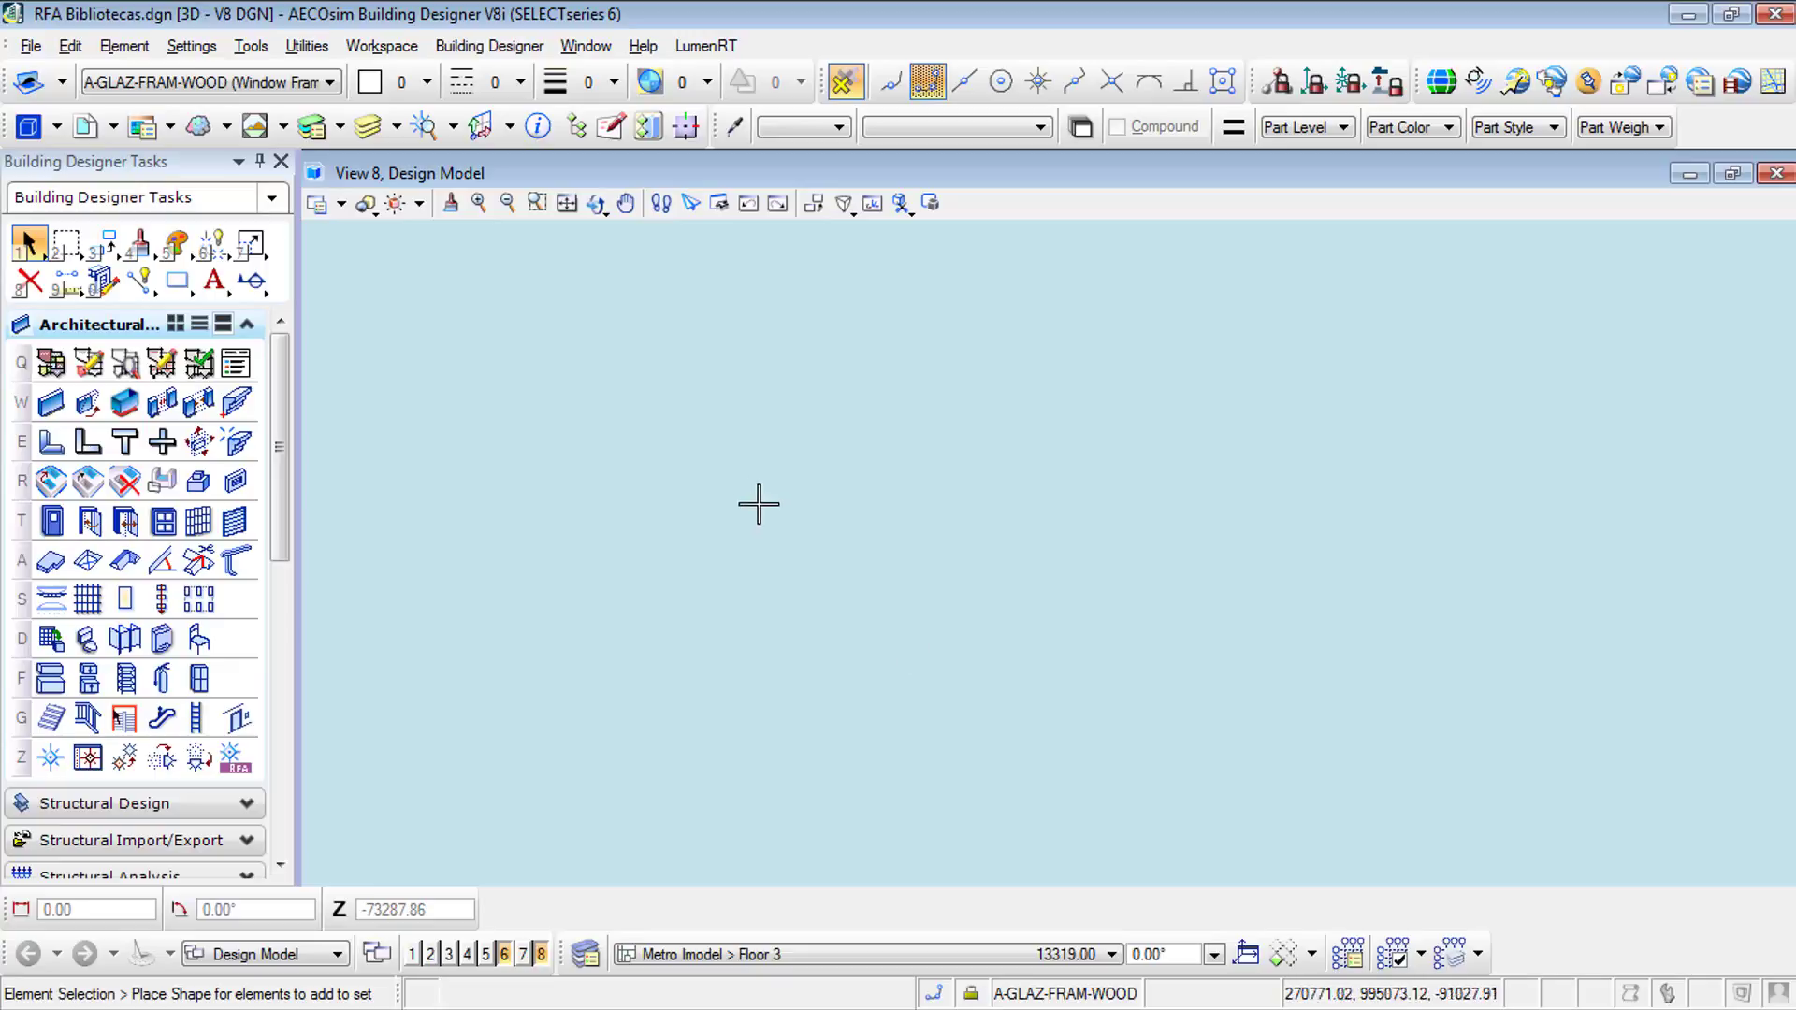
# Step: Examine the whole station model and its surrounding terrain in View 8, along with the available discipline tool groups
pyautogui.middleClick(798, 532)
pyautogui.middleClick(797, 532)
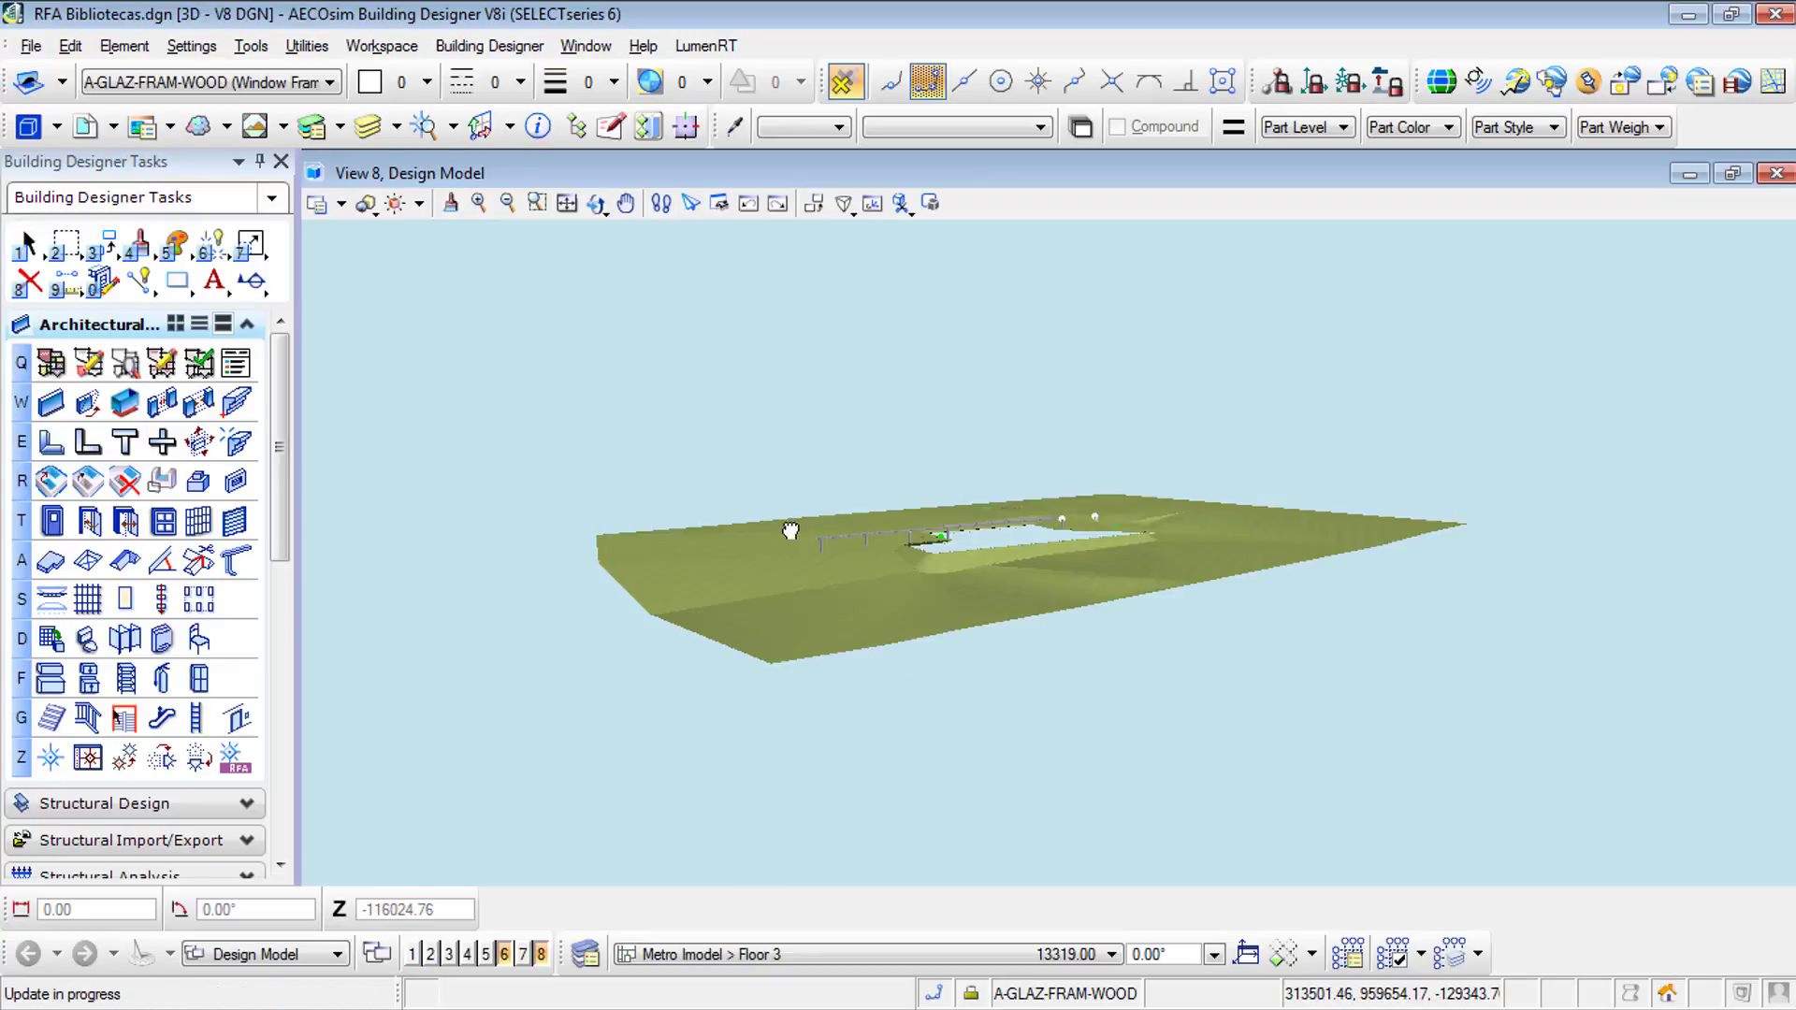
pyautogui.scroll(1, 1013, 514)
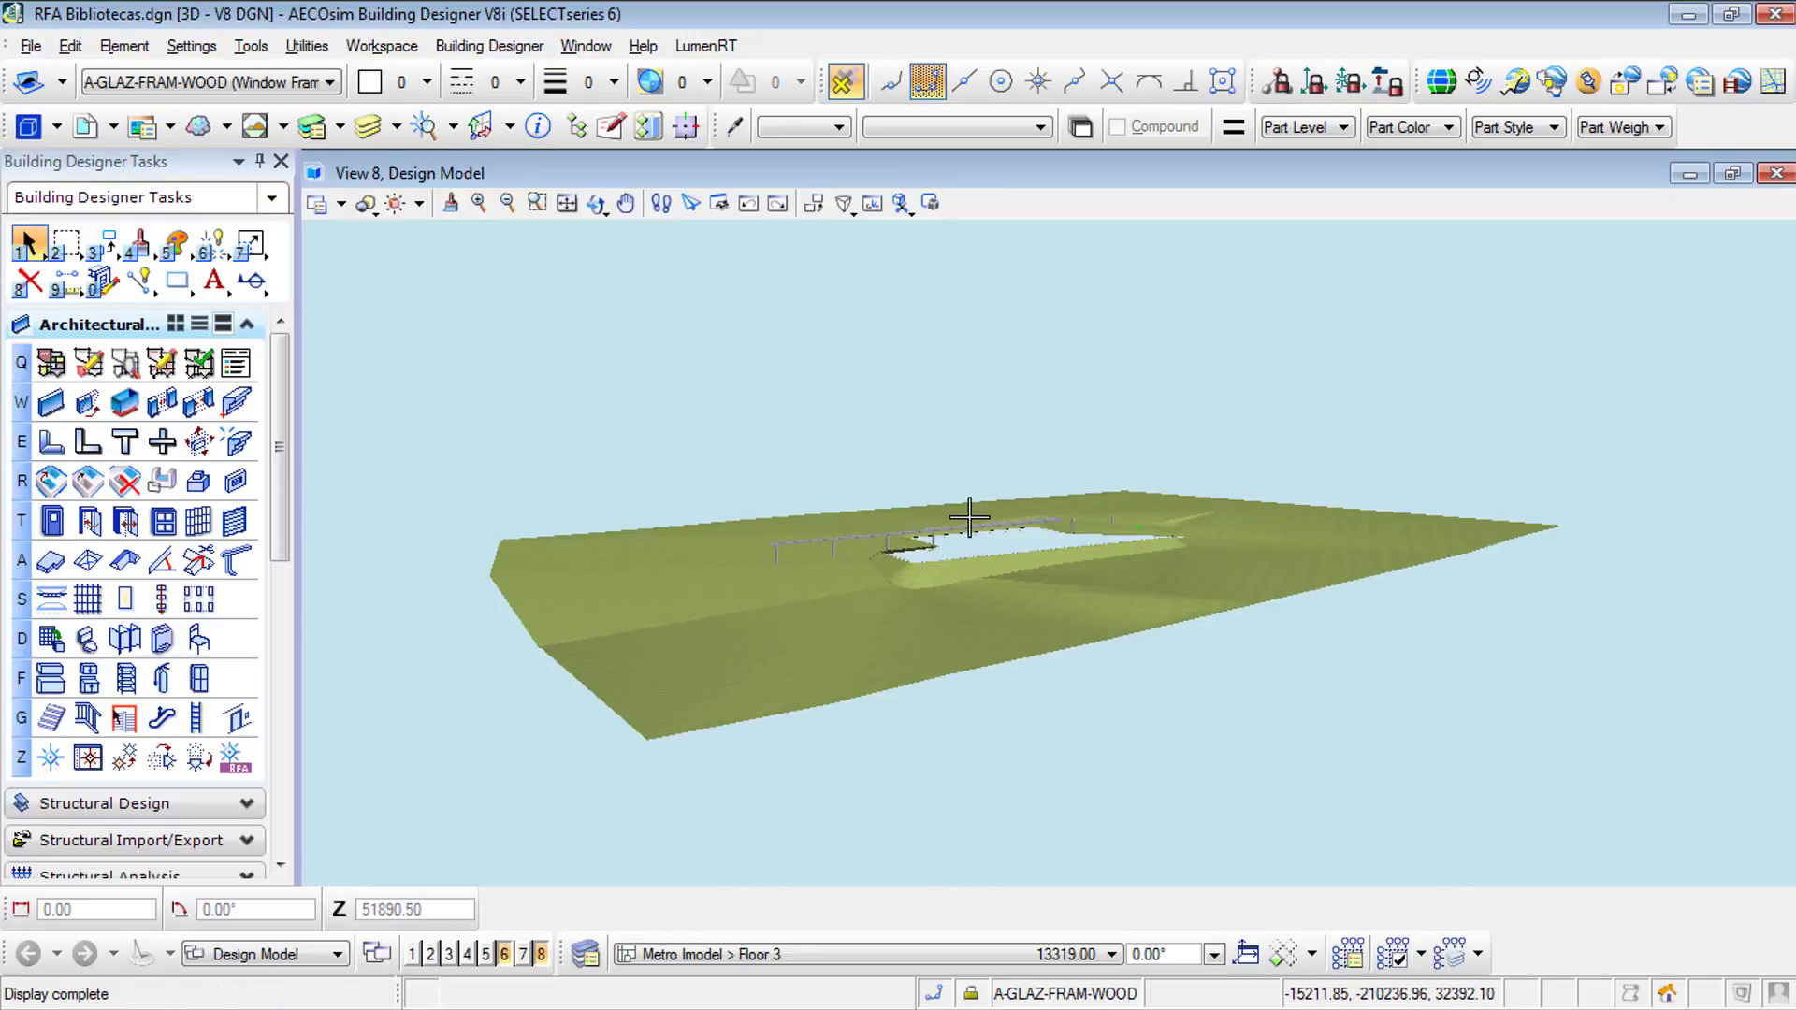
pyautogui.scroll(3, 967, 514)
pyautogui.scroll(1, 960, 520)
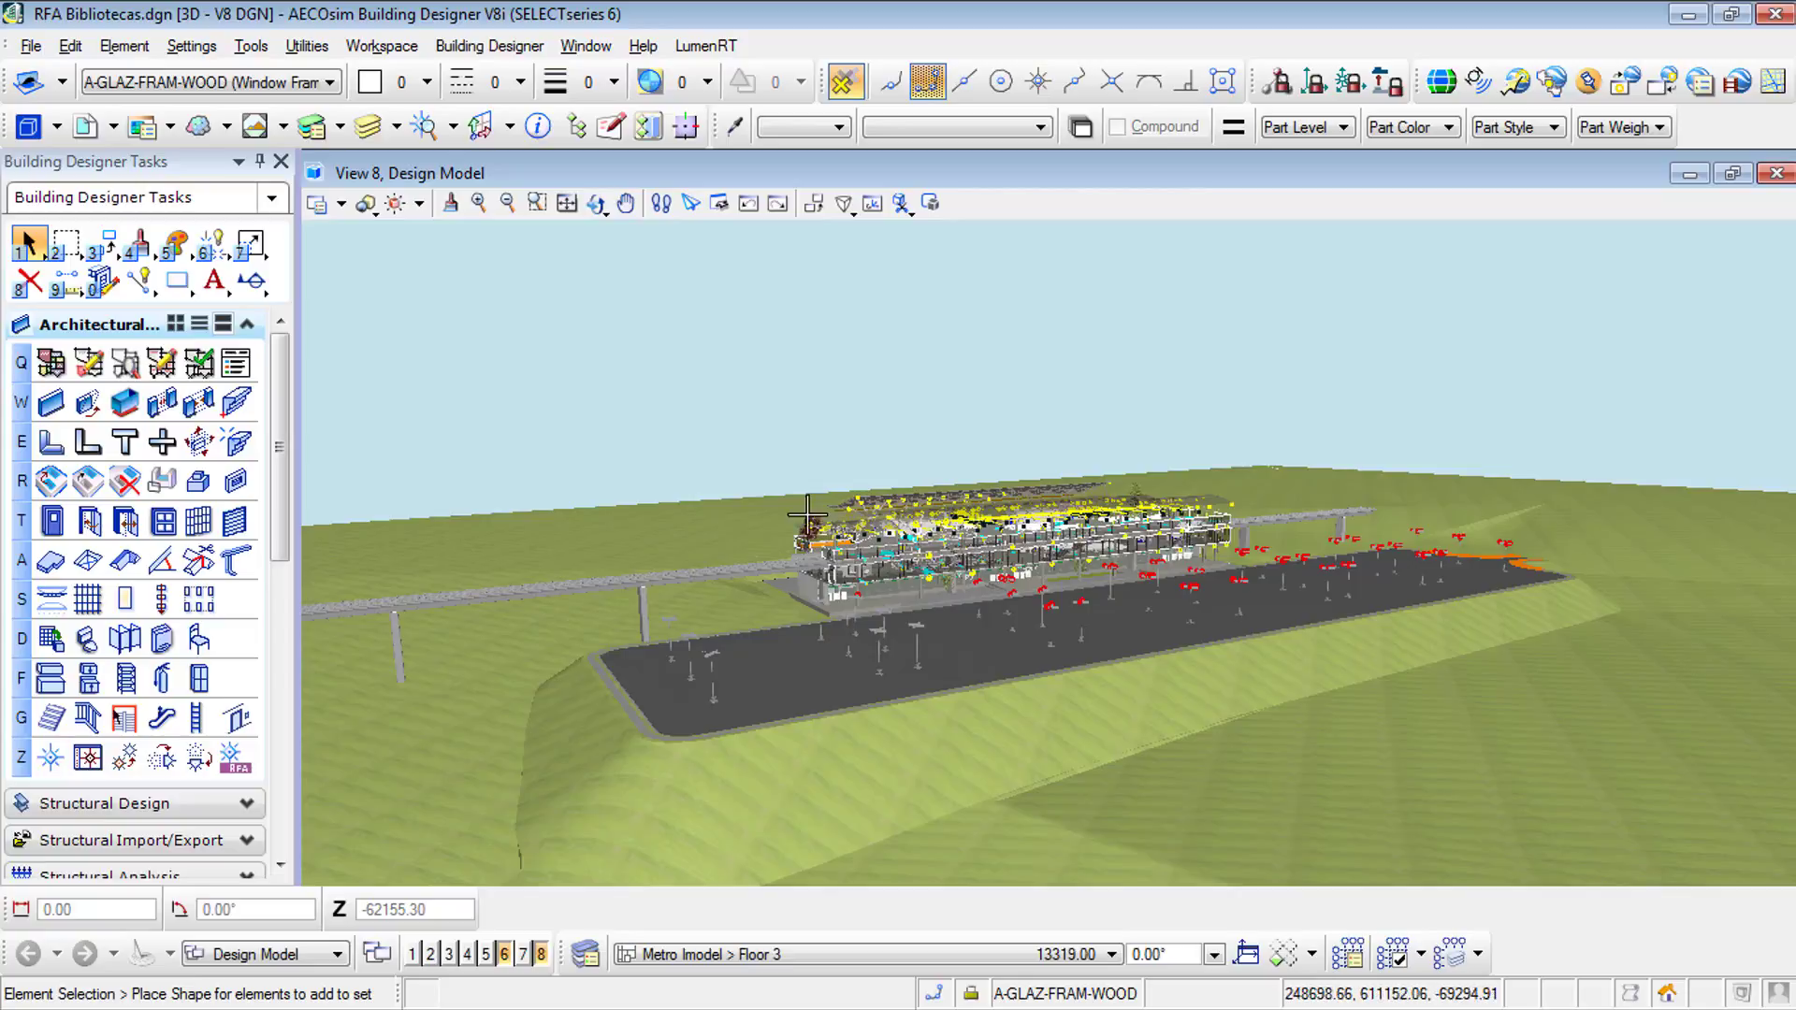
pyautogui.keyDown('shift'); pyautogui.moveTo(823, 520); pyautogui.dragTo(777, 459, button='middle'); pyautogui.keyUp('shift')
pyautogui.scroll(1, 778, 459)
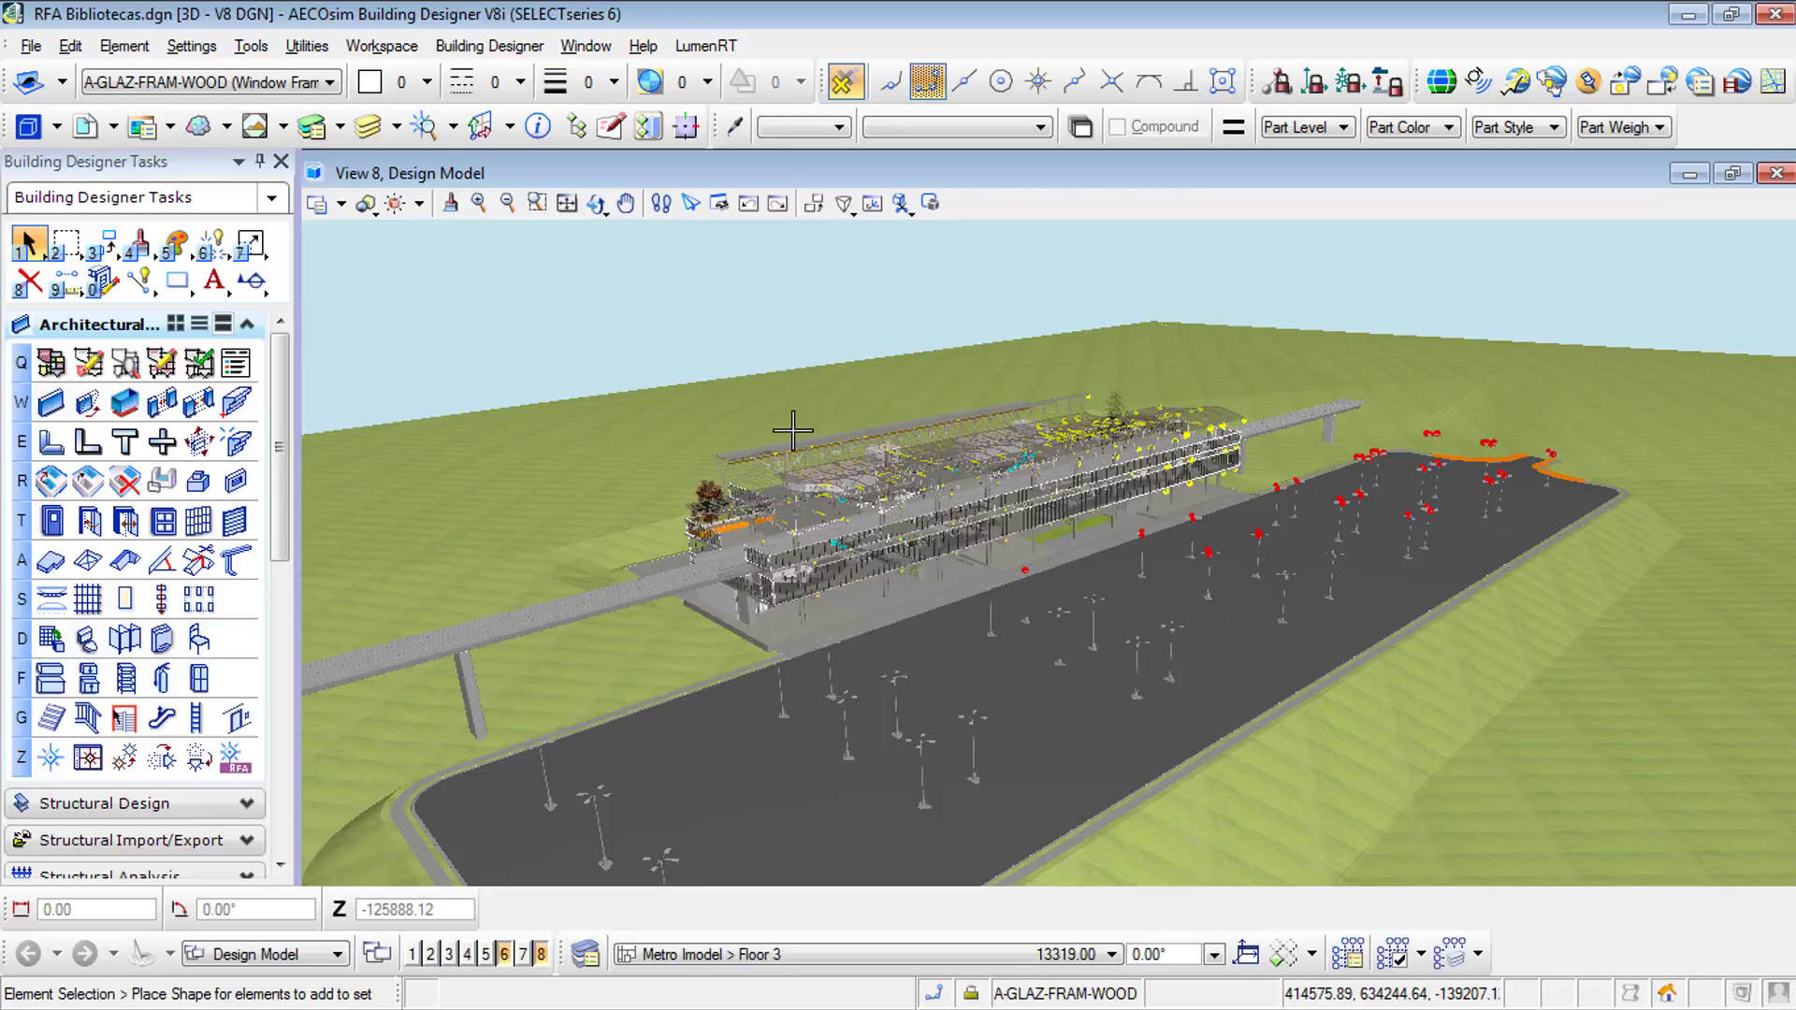
pyautogui.click(247, 324)
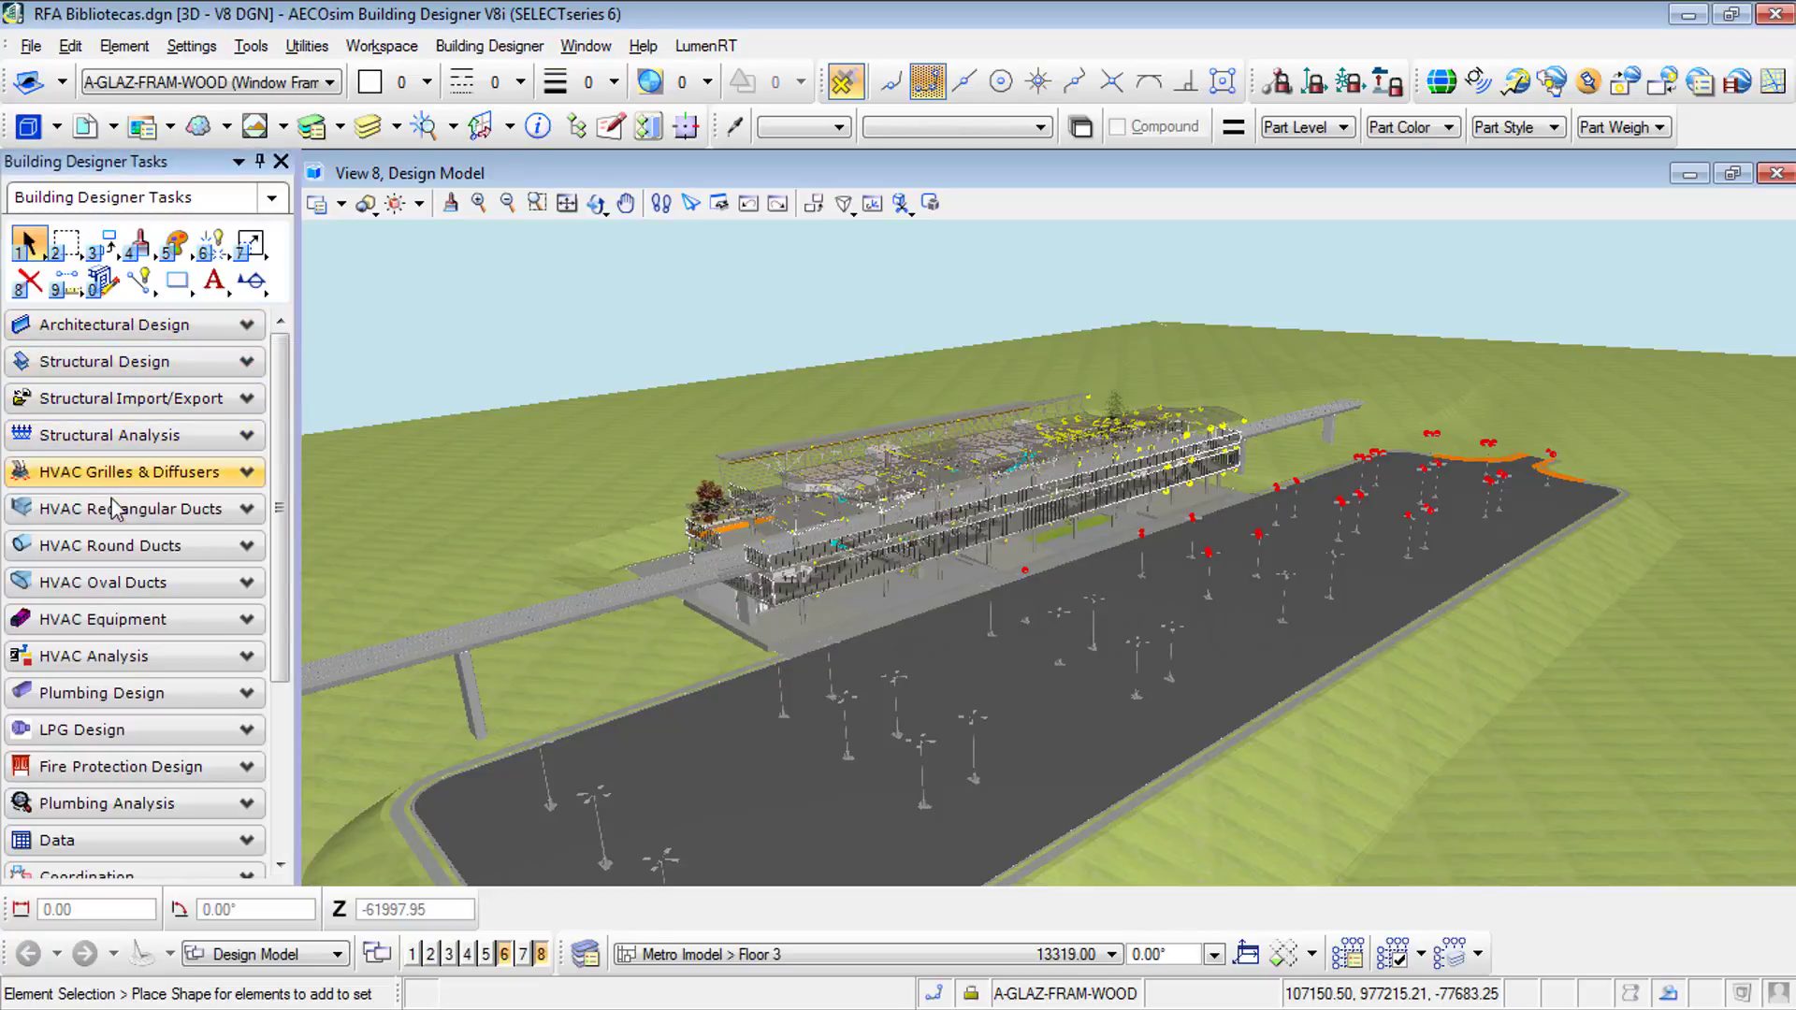
pyautogui.click(247, 325)
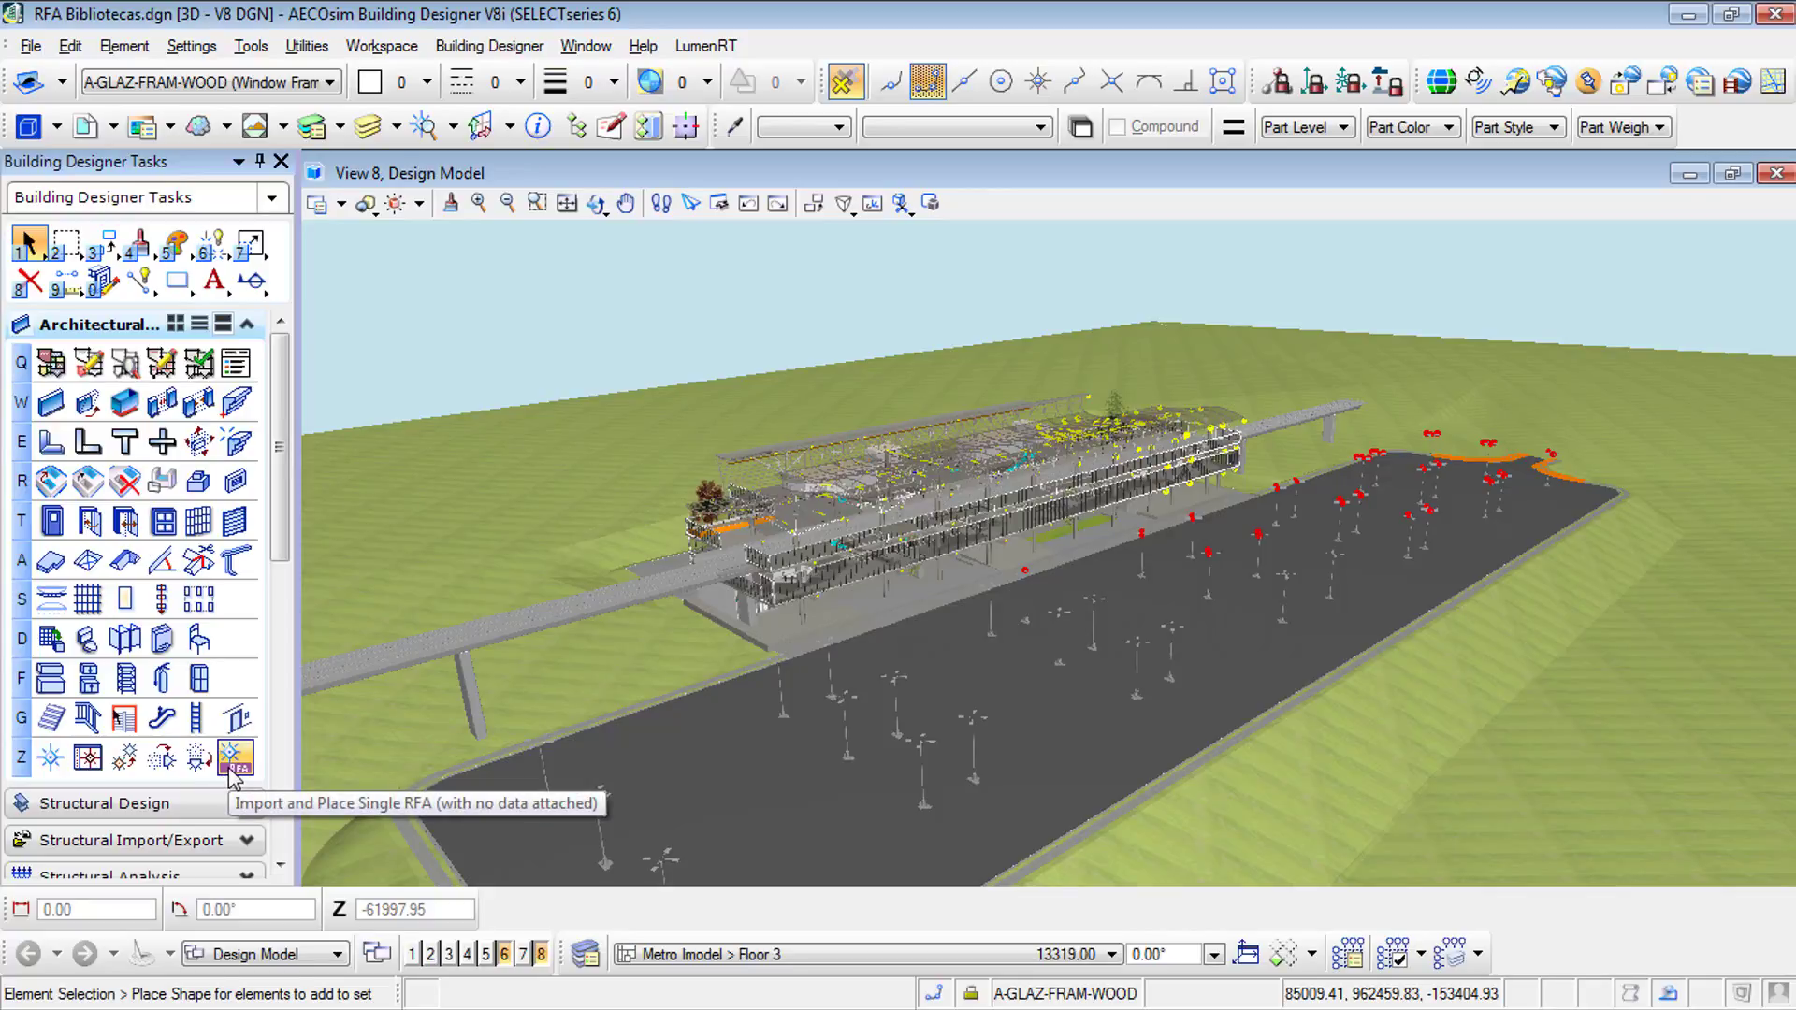
# Step: Close View 8 and import 1_NLRS_65_PF_LB_haspelwagen_saval.rfa as a single RFA, placing it on the platform beside the tracks in View 6
pyautogui.click(540, 954)
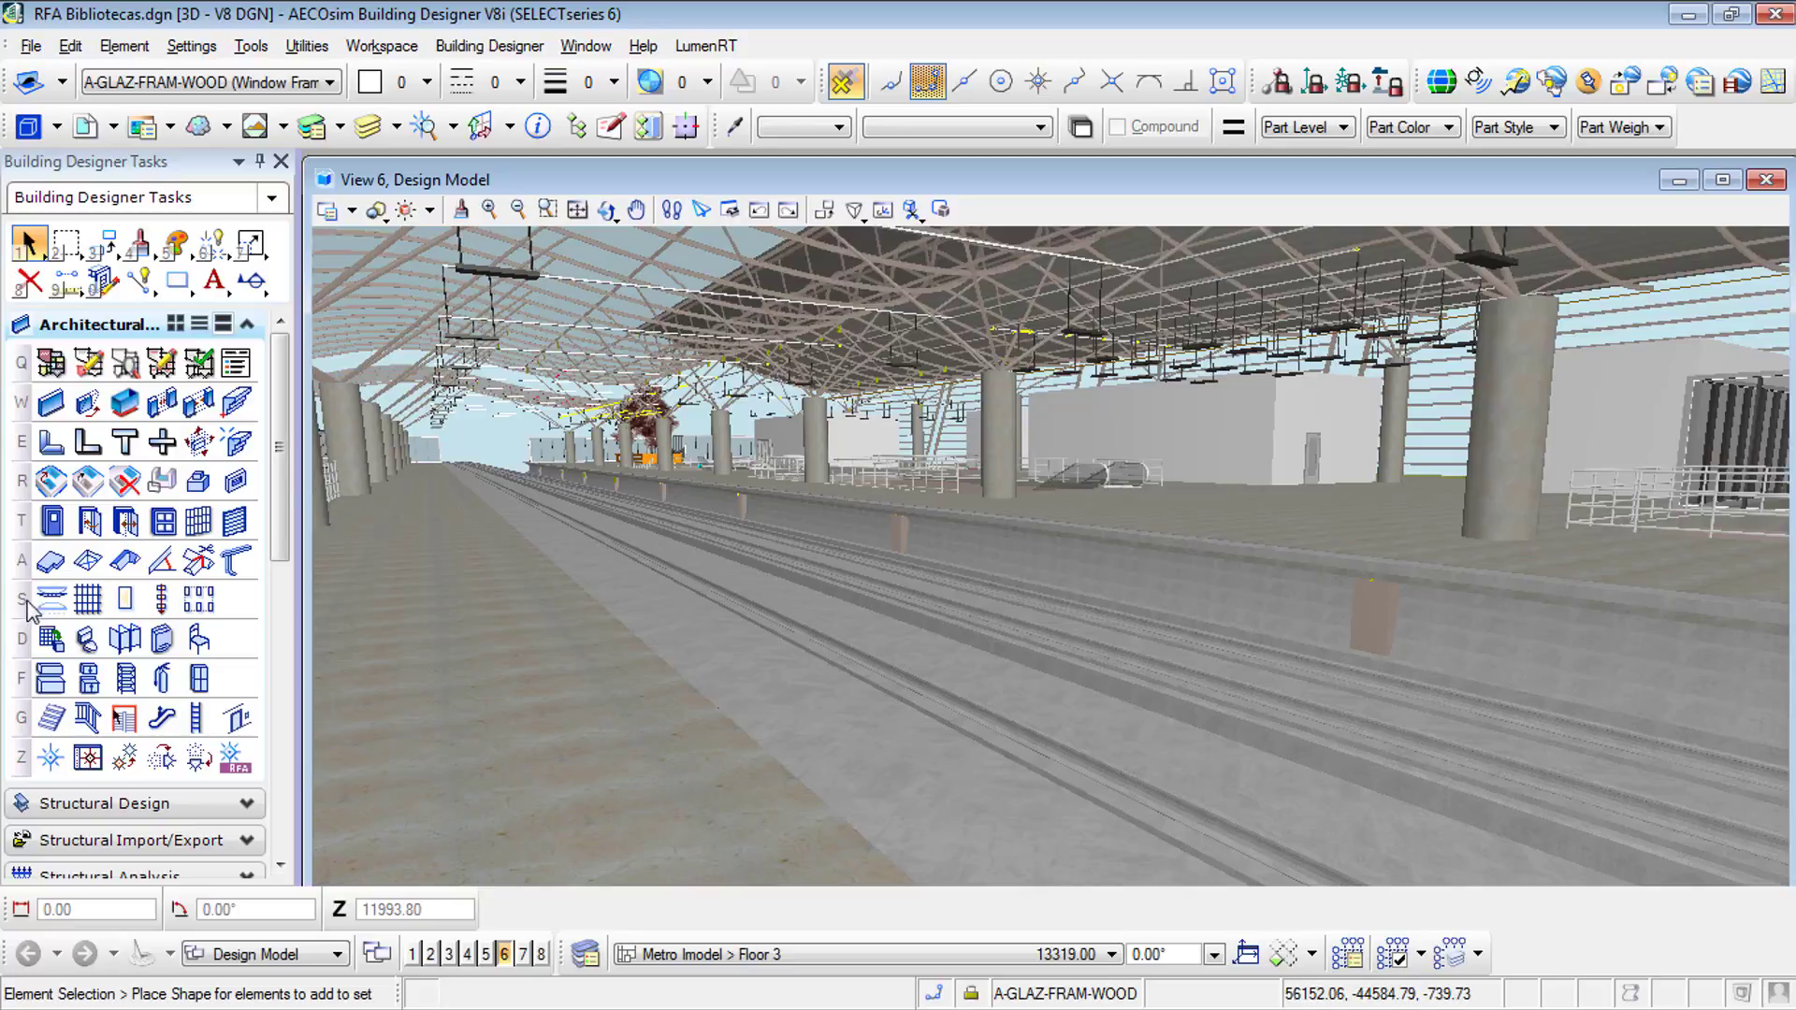
pyautogui.click(236, 760)
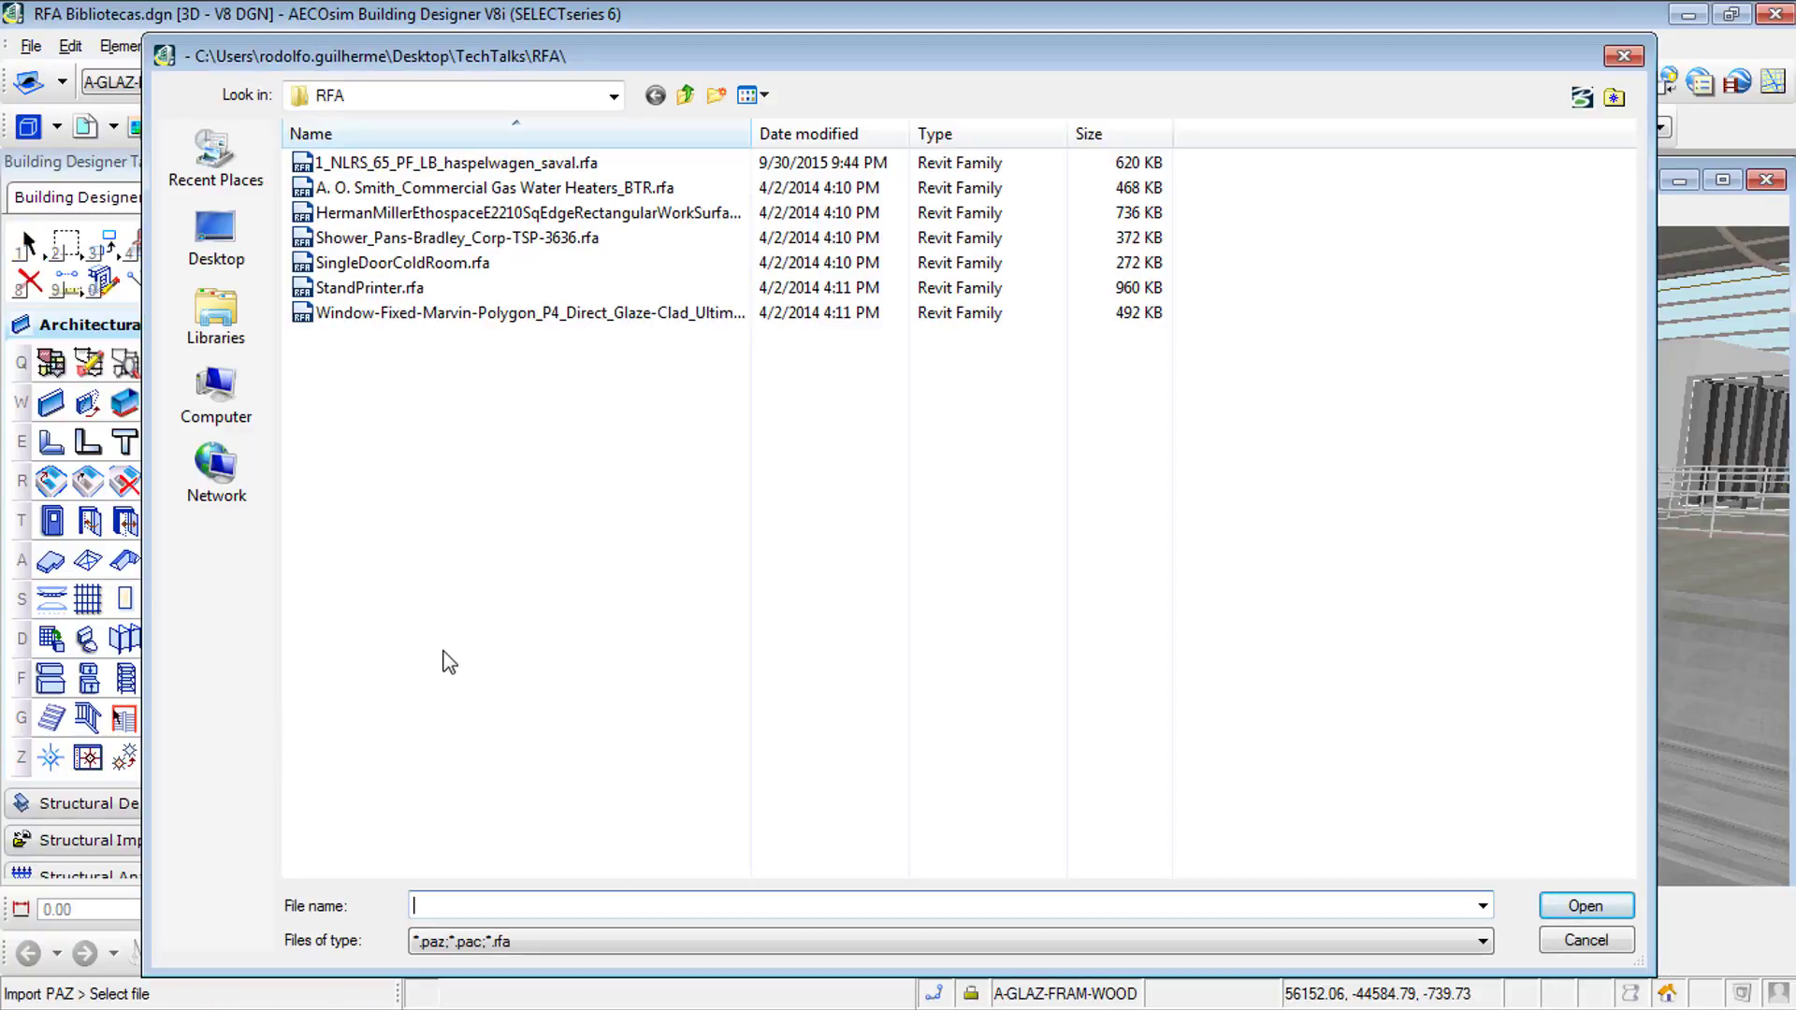
pyautogui.click(472, 164)
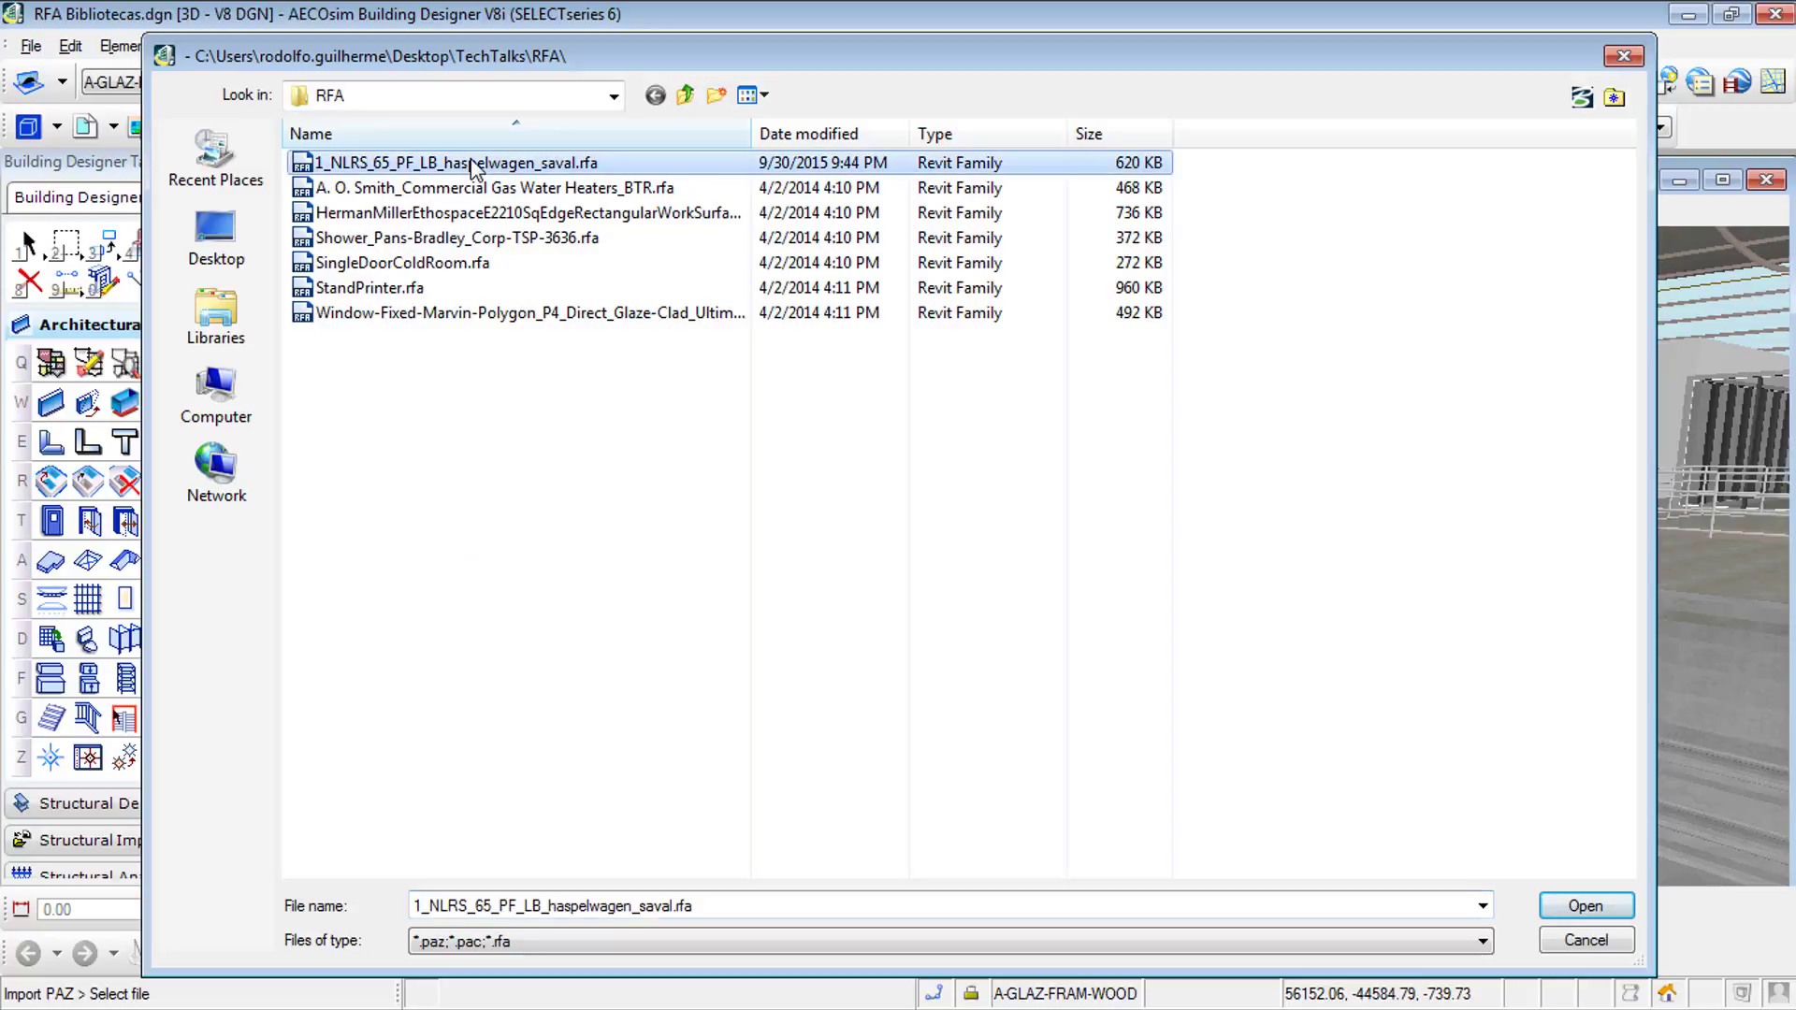
pyautogui.click(1581, 906)
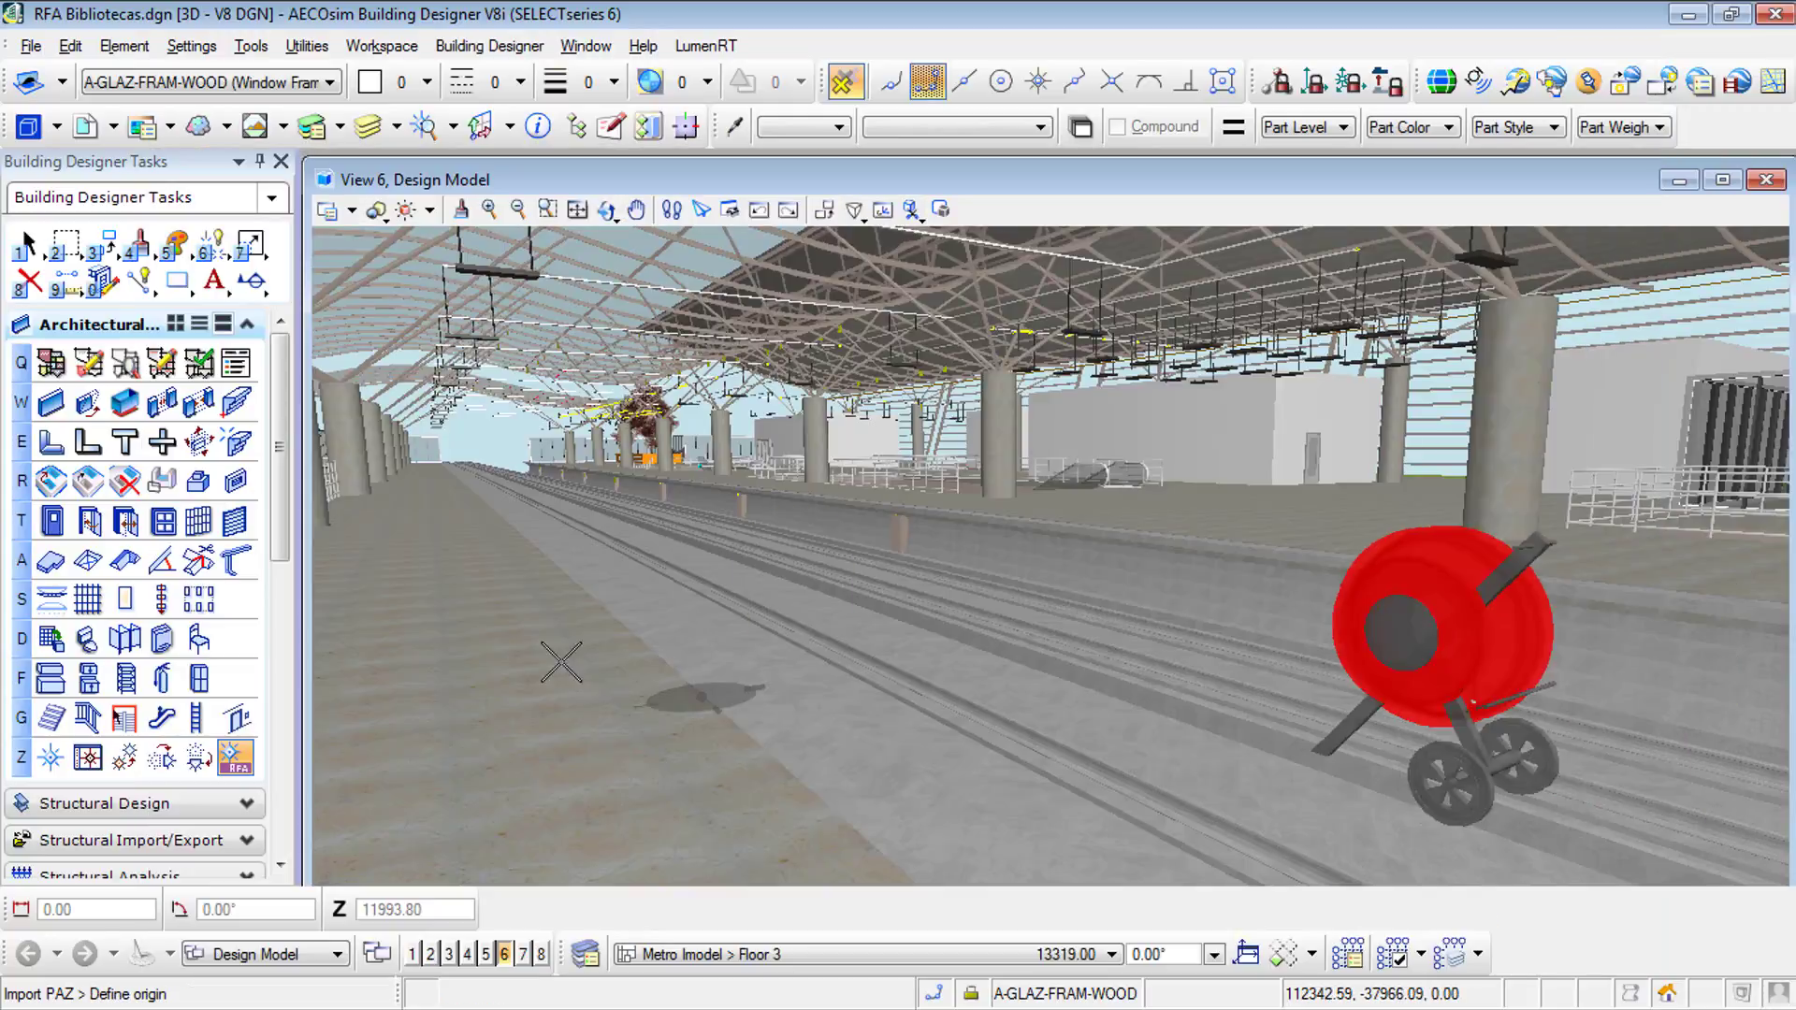
pyautogui.click(473, 653)
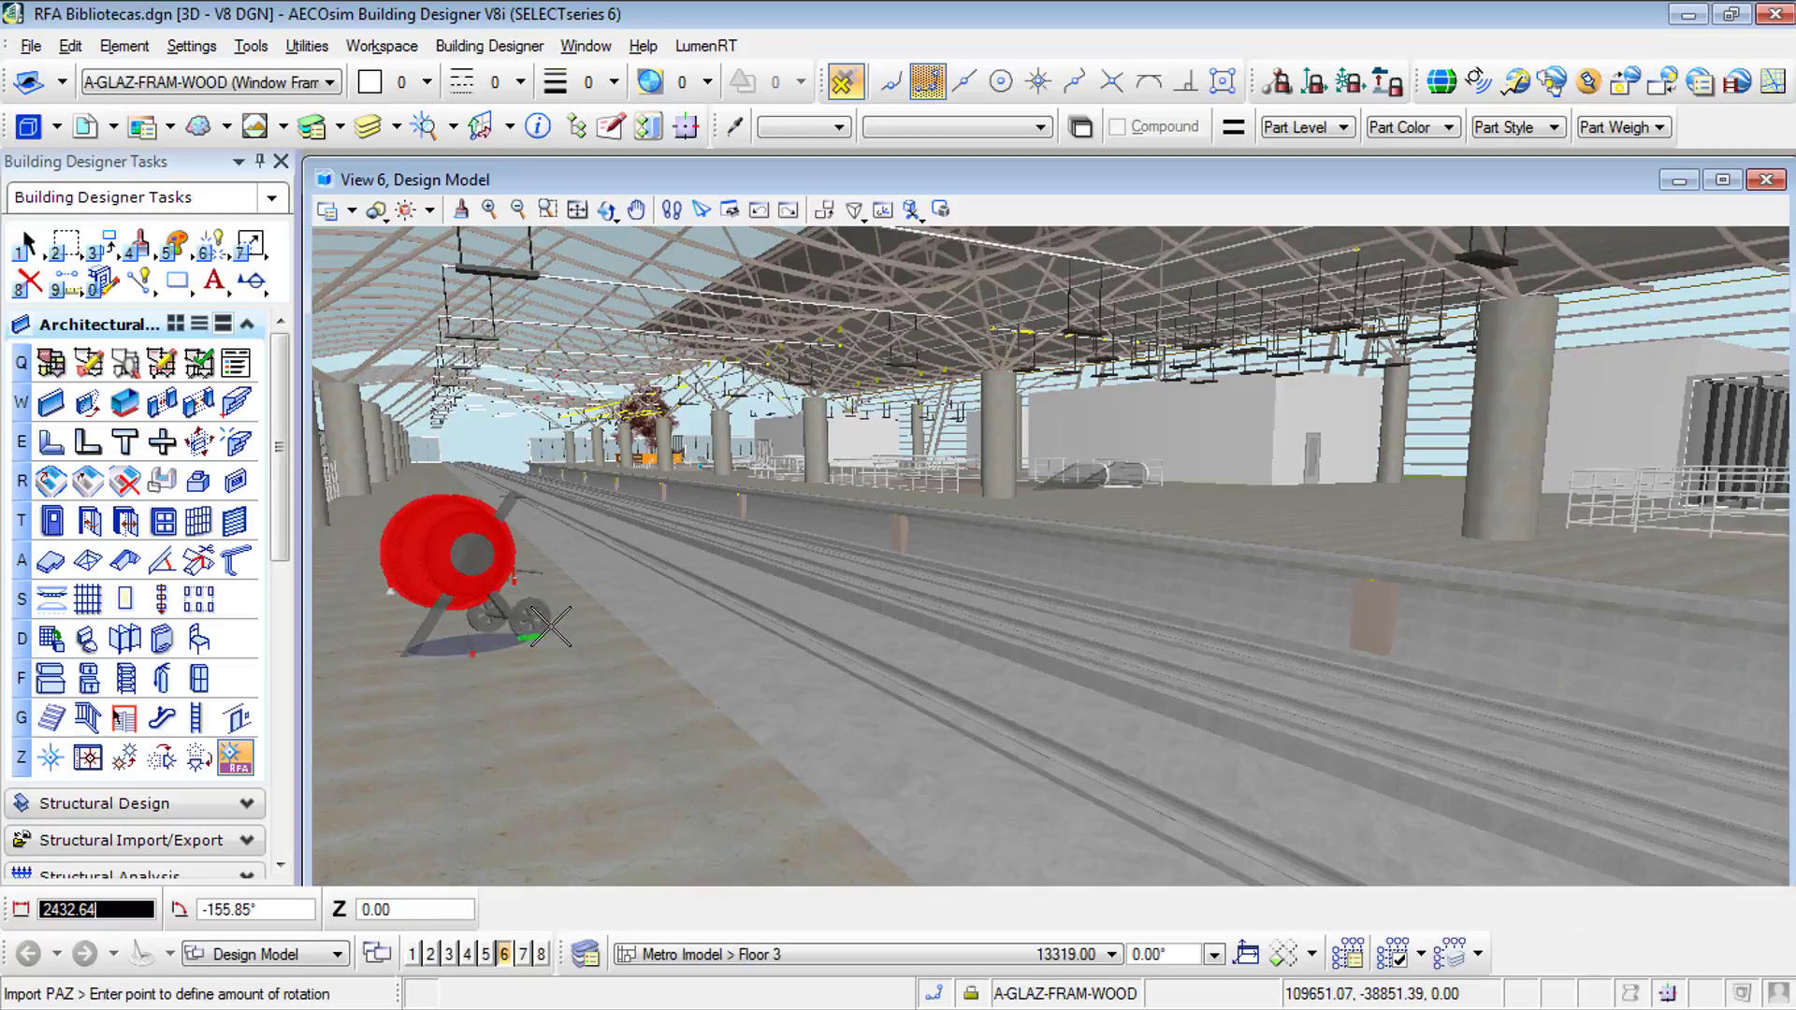
pyautogui.click(548, 624)
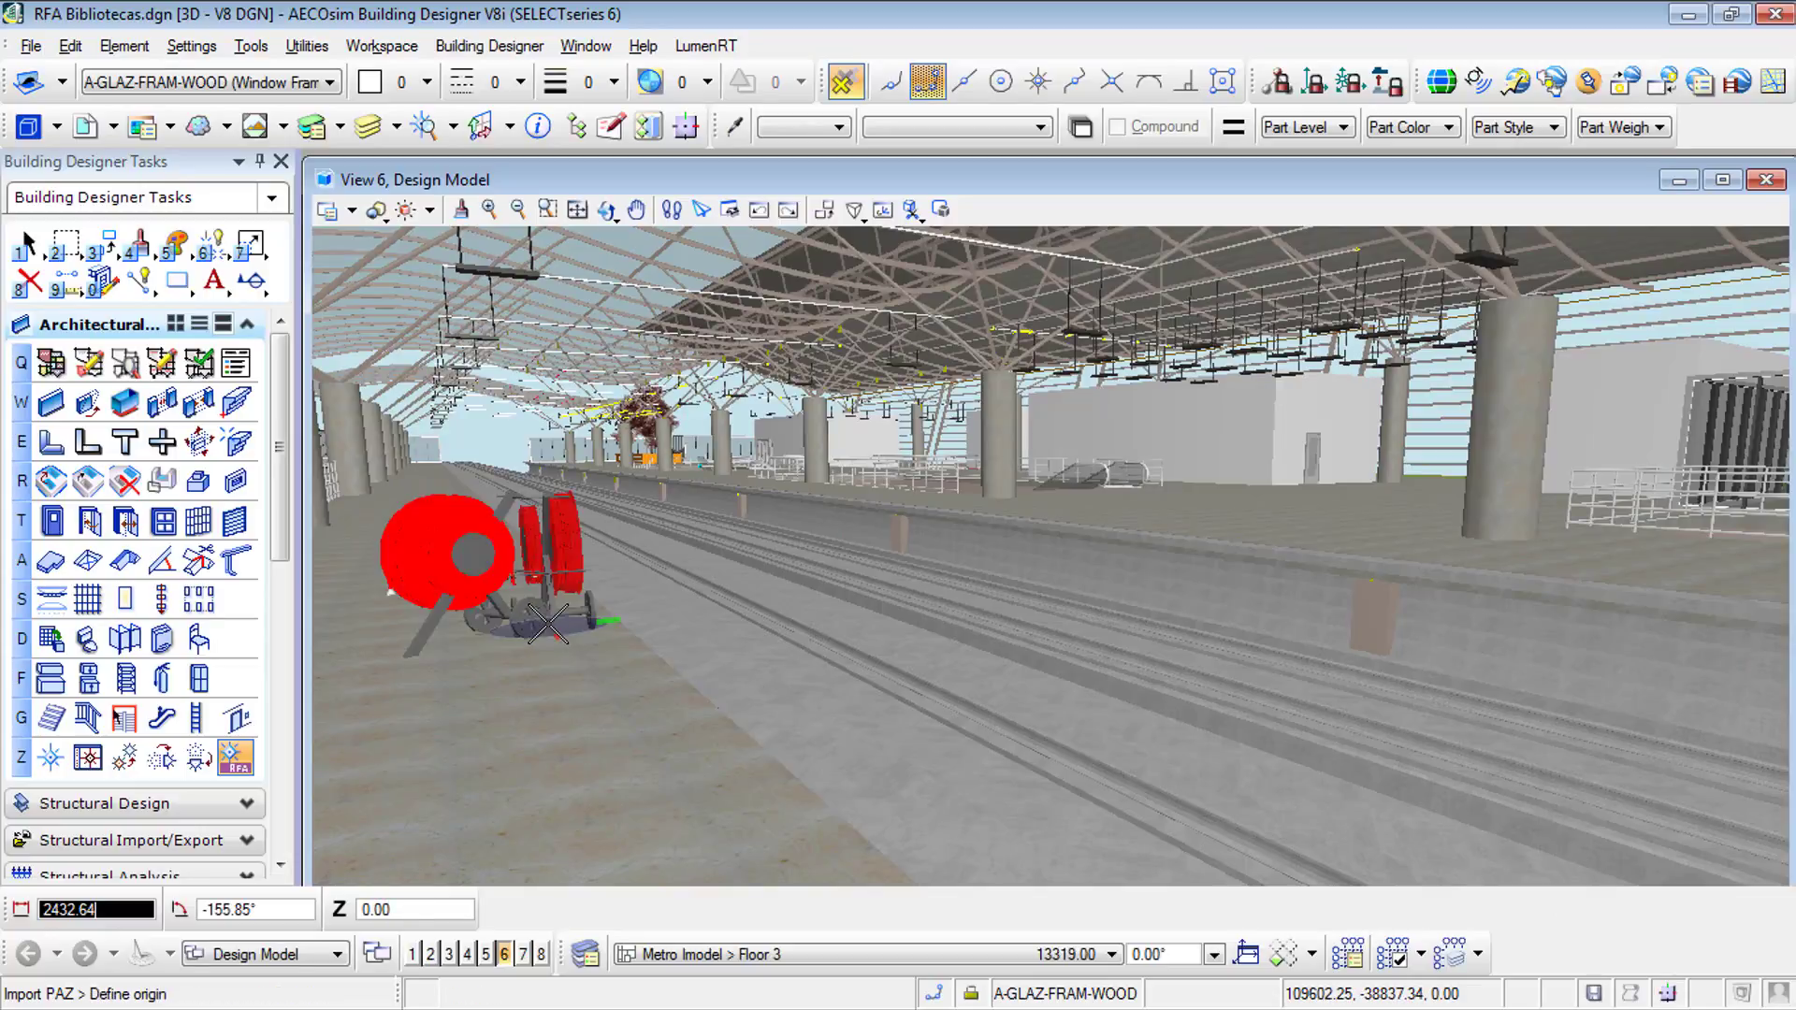
pyautogui.press('Escape')
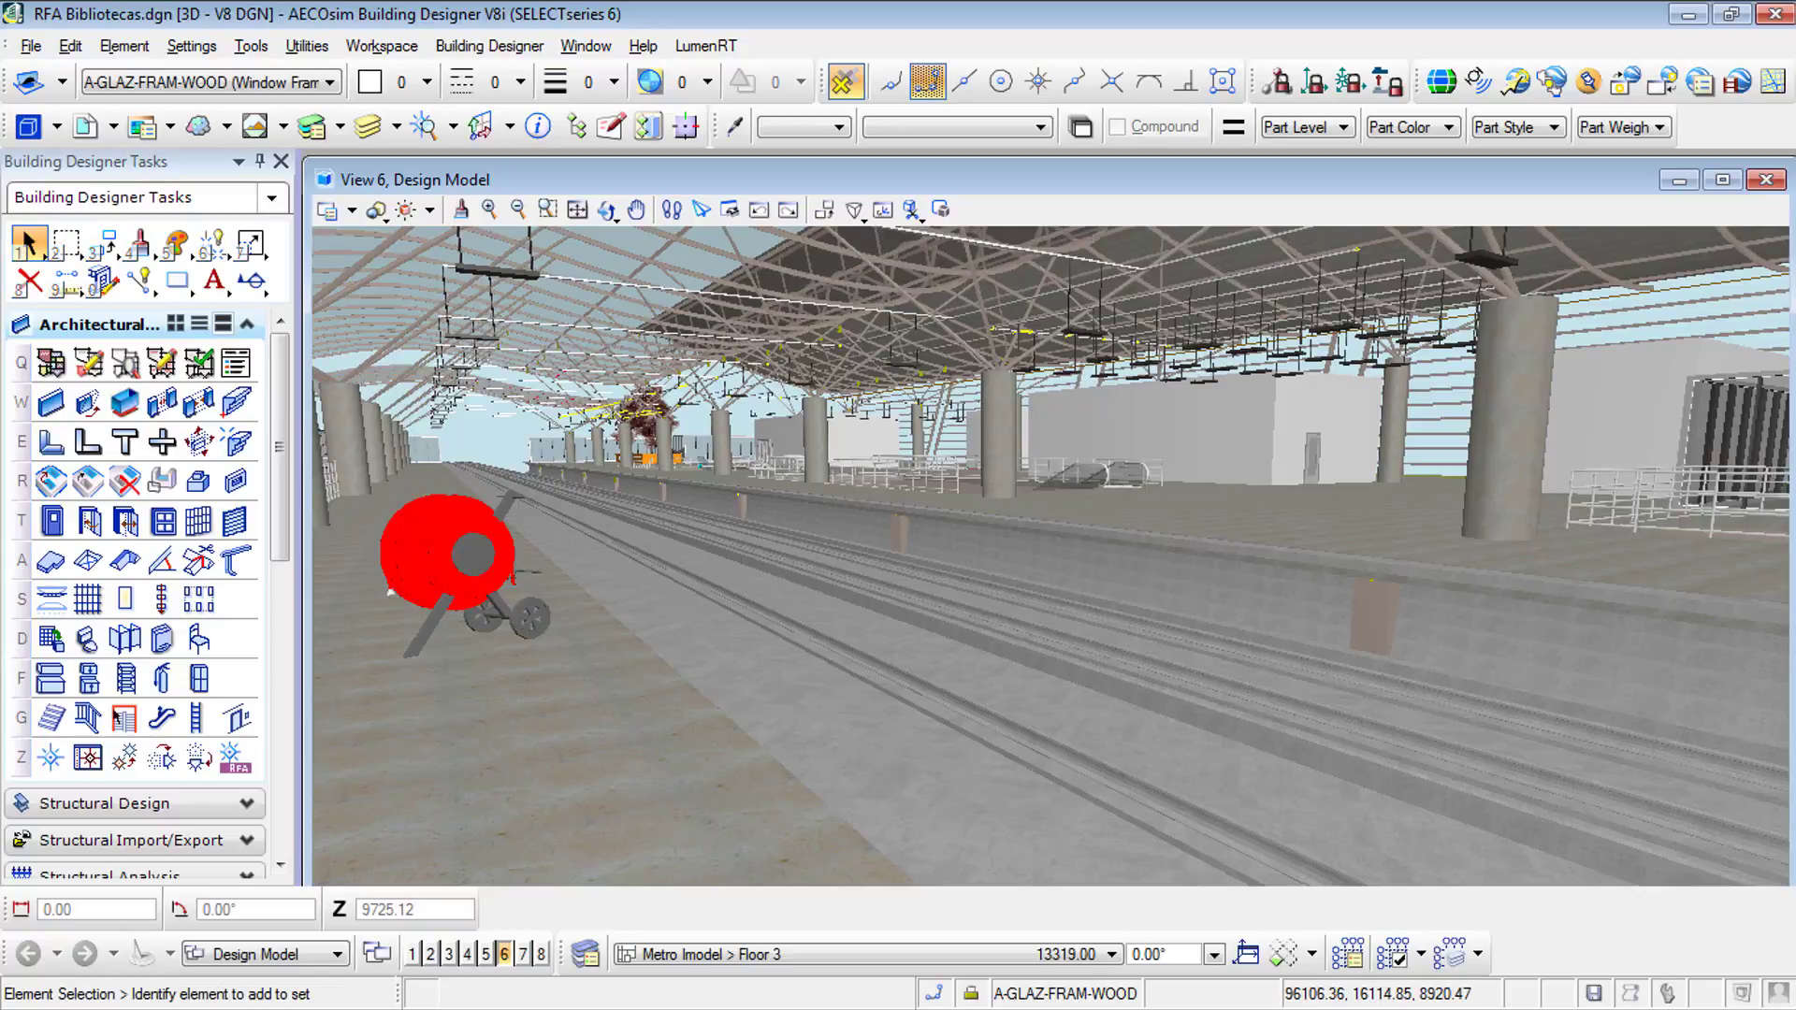
# Step: Start the Bentley RFA Interpreter Wizard and resize and reposition its window so the whole wizard fits on screen
pyautogui.moveTo(425, 533)
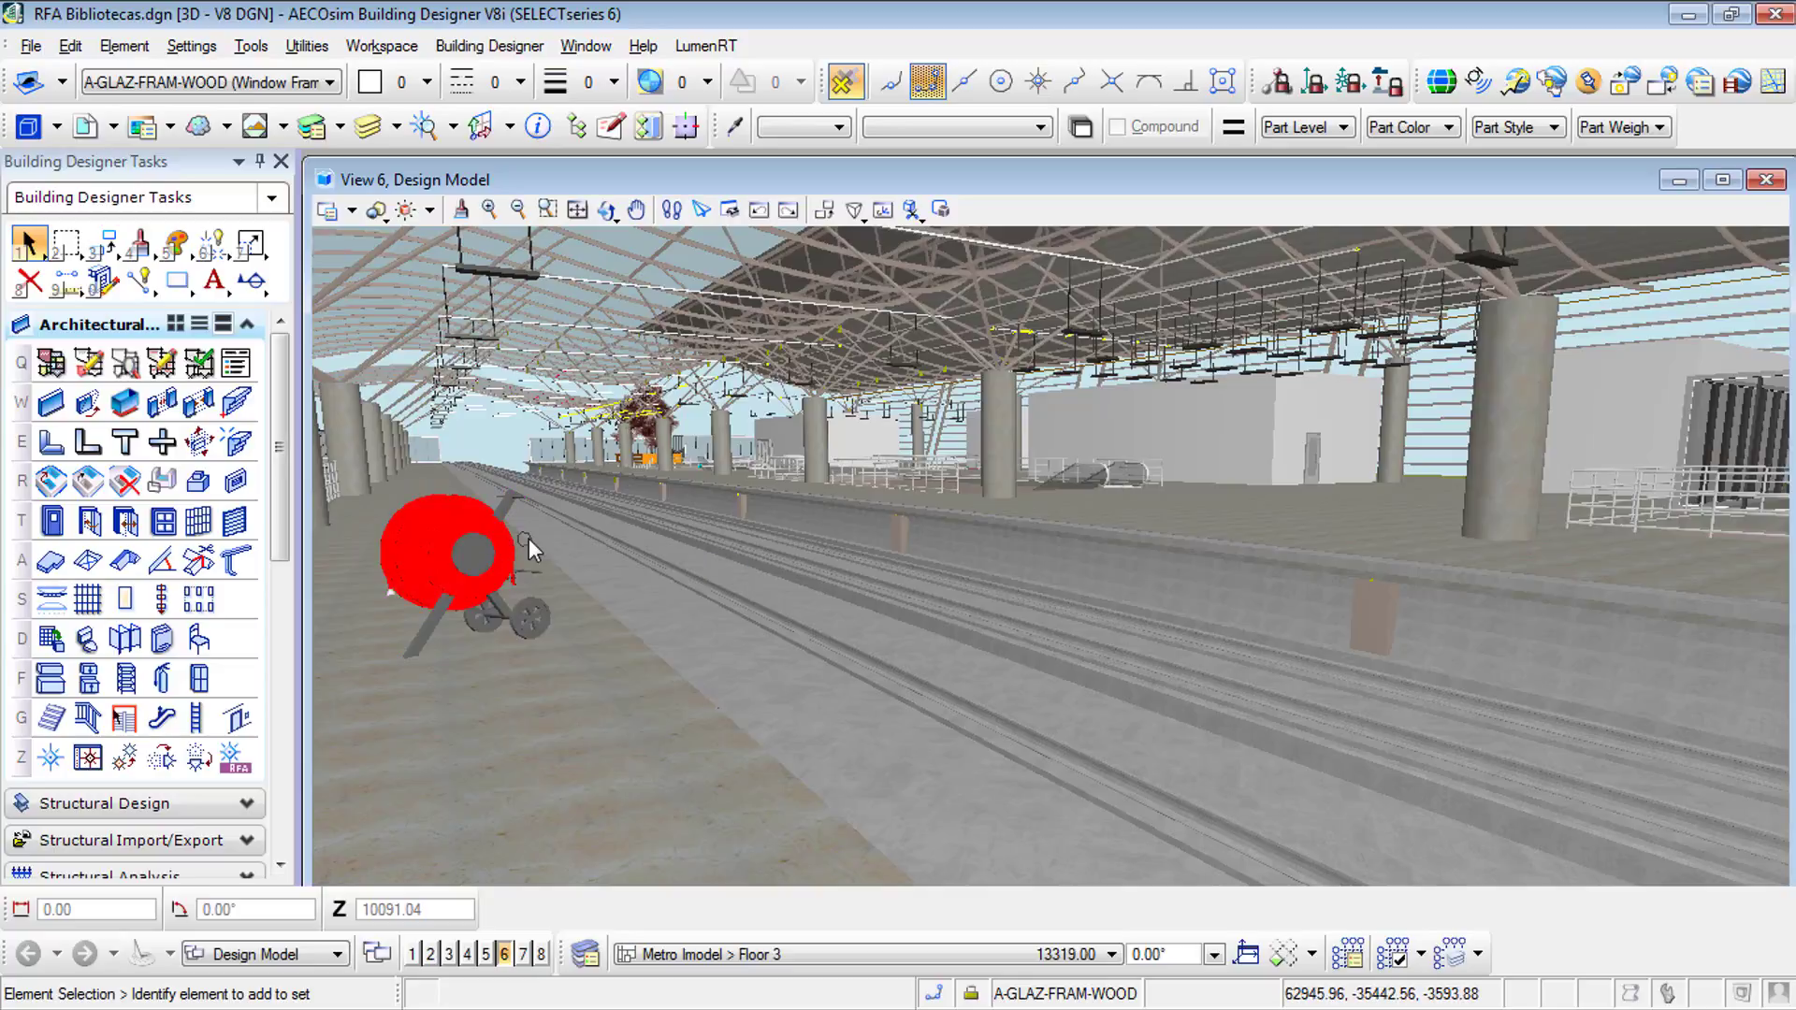
pyautogui.click(246, 323)
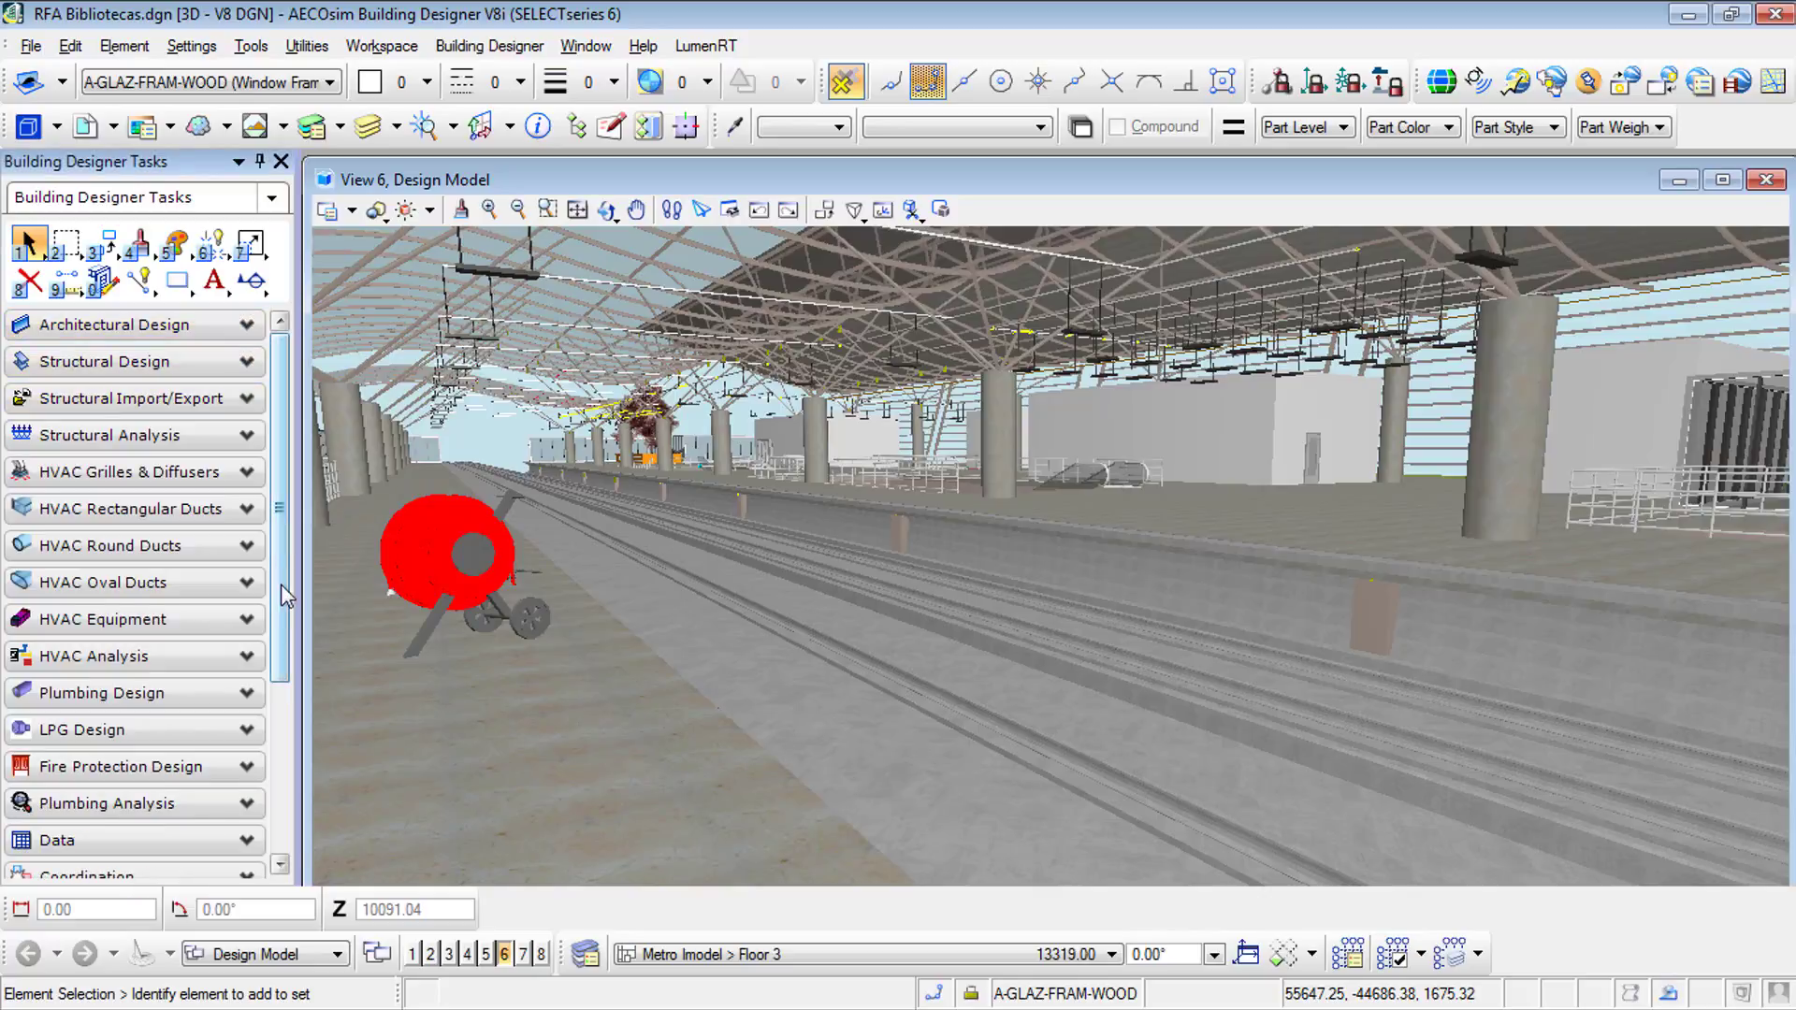
pyautogui.scroll(-3, 281, 598)
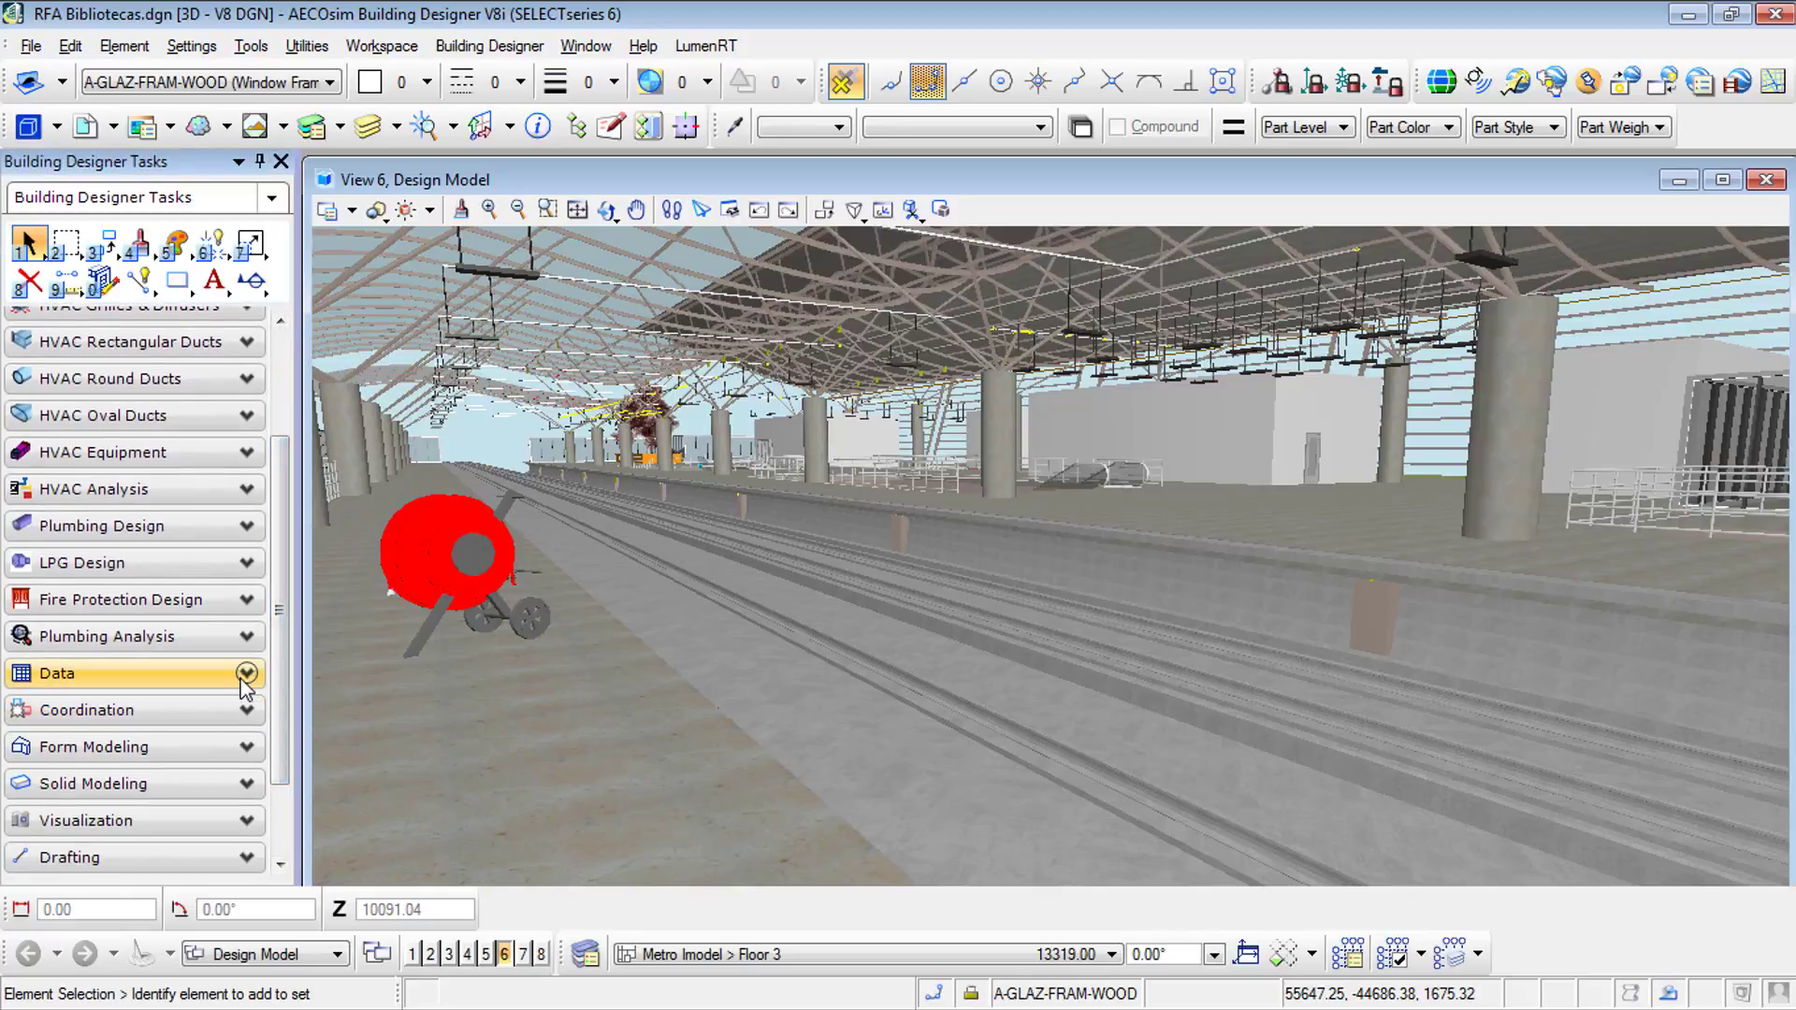
pyautogui.click(246, 673)
pyautogui.scroll(-1, 282, 748)
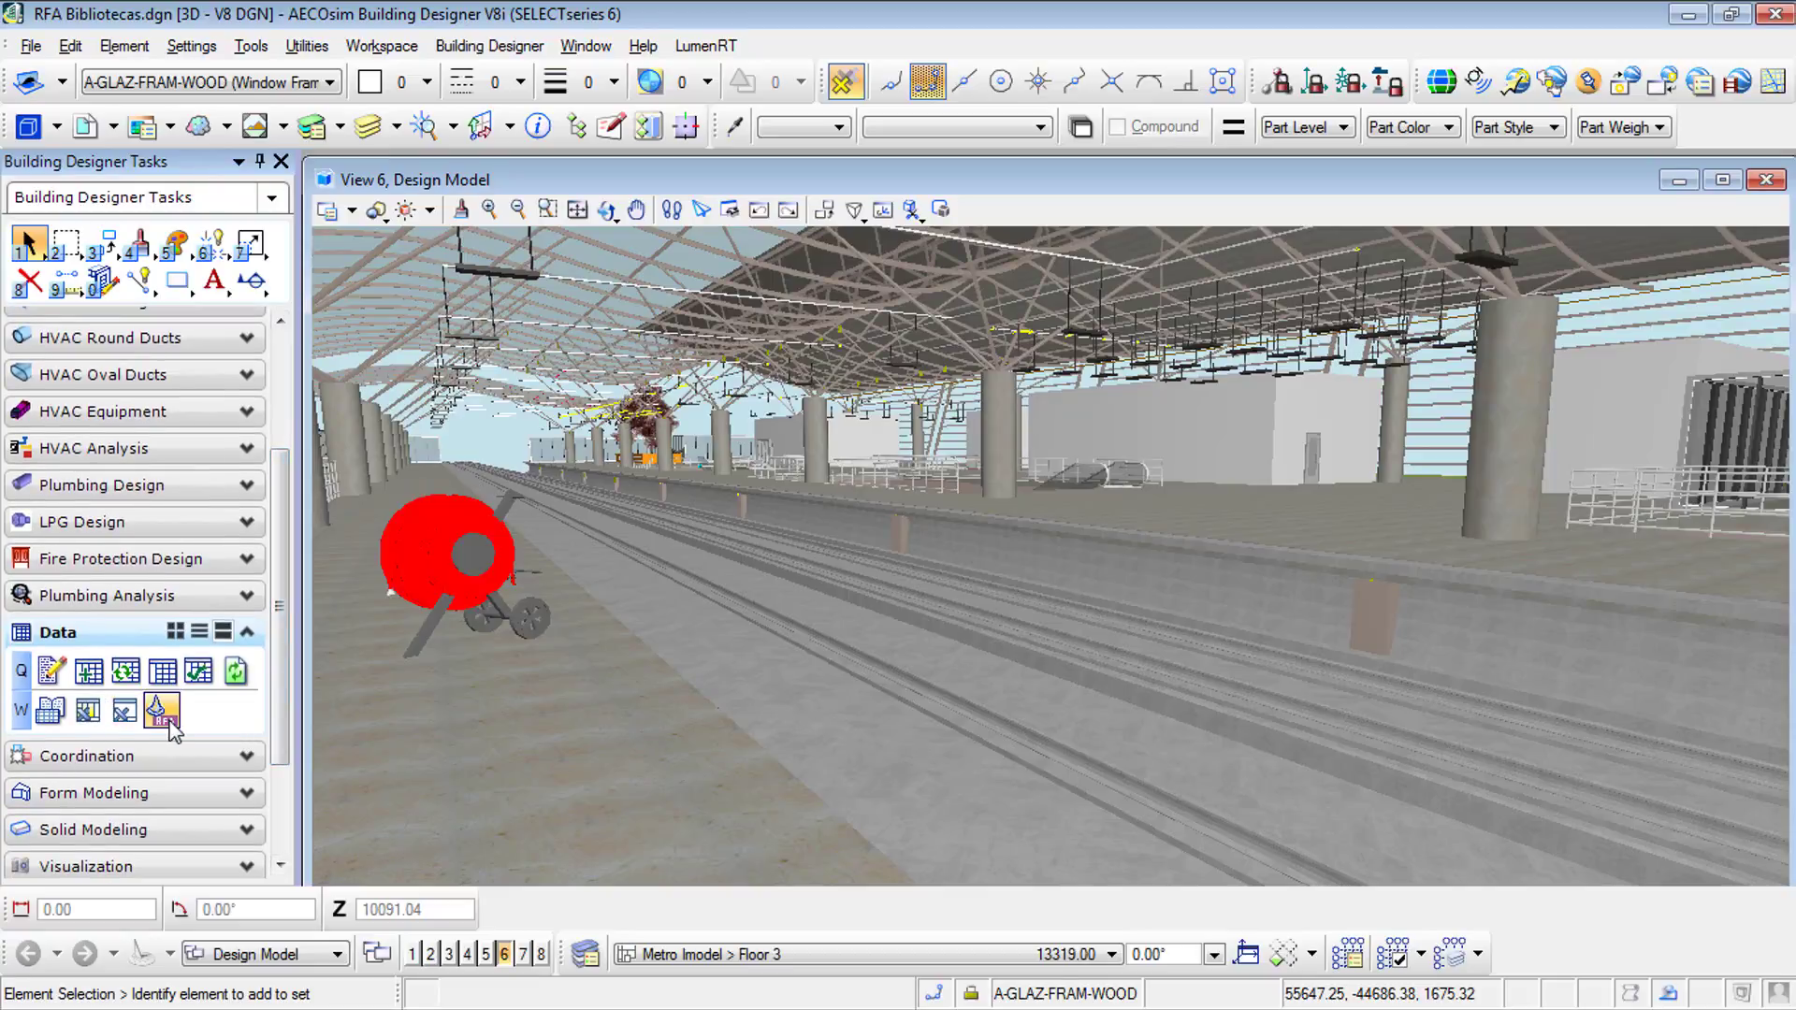
pyautogui.click(166, 722)
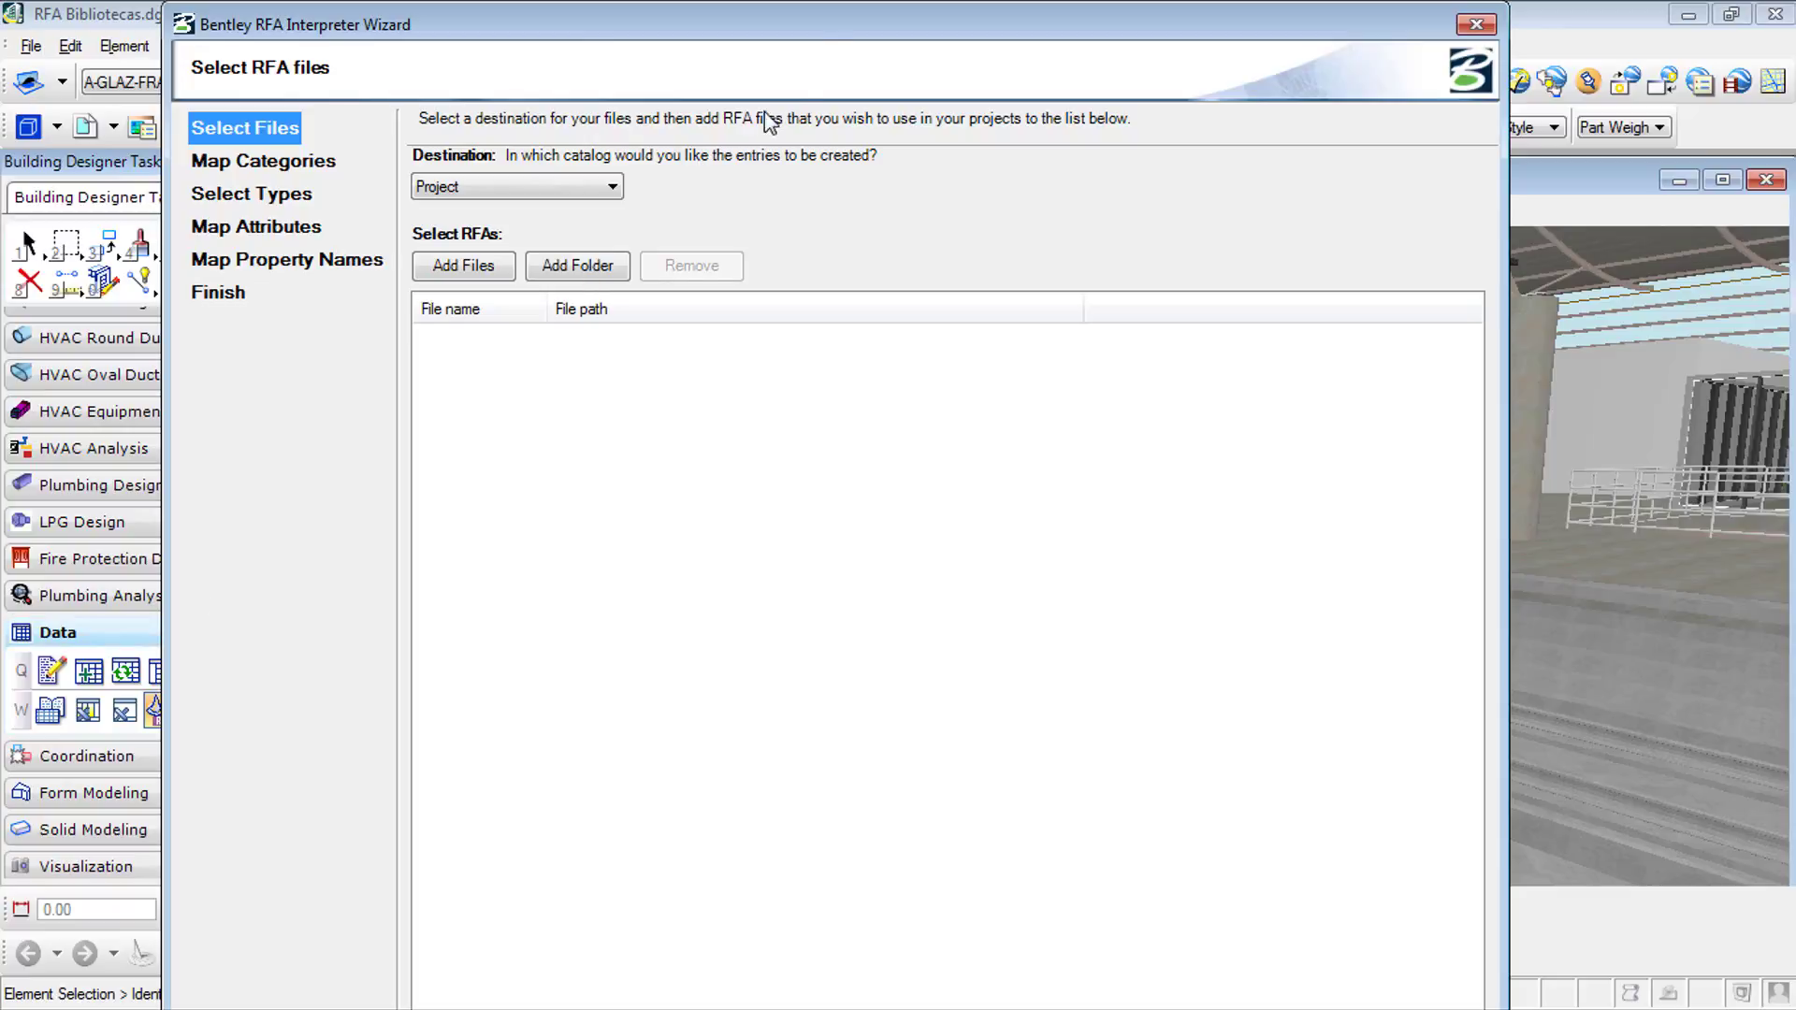
pyautogui.moveTo(830, 20); pyautogui.dragTo(998, 21)
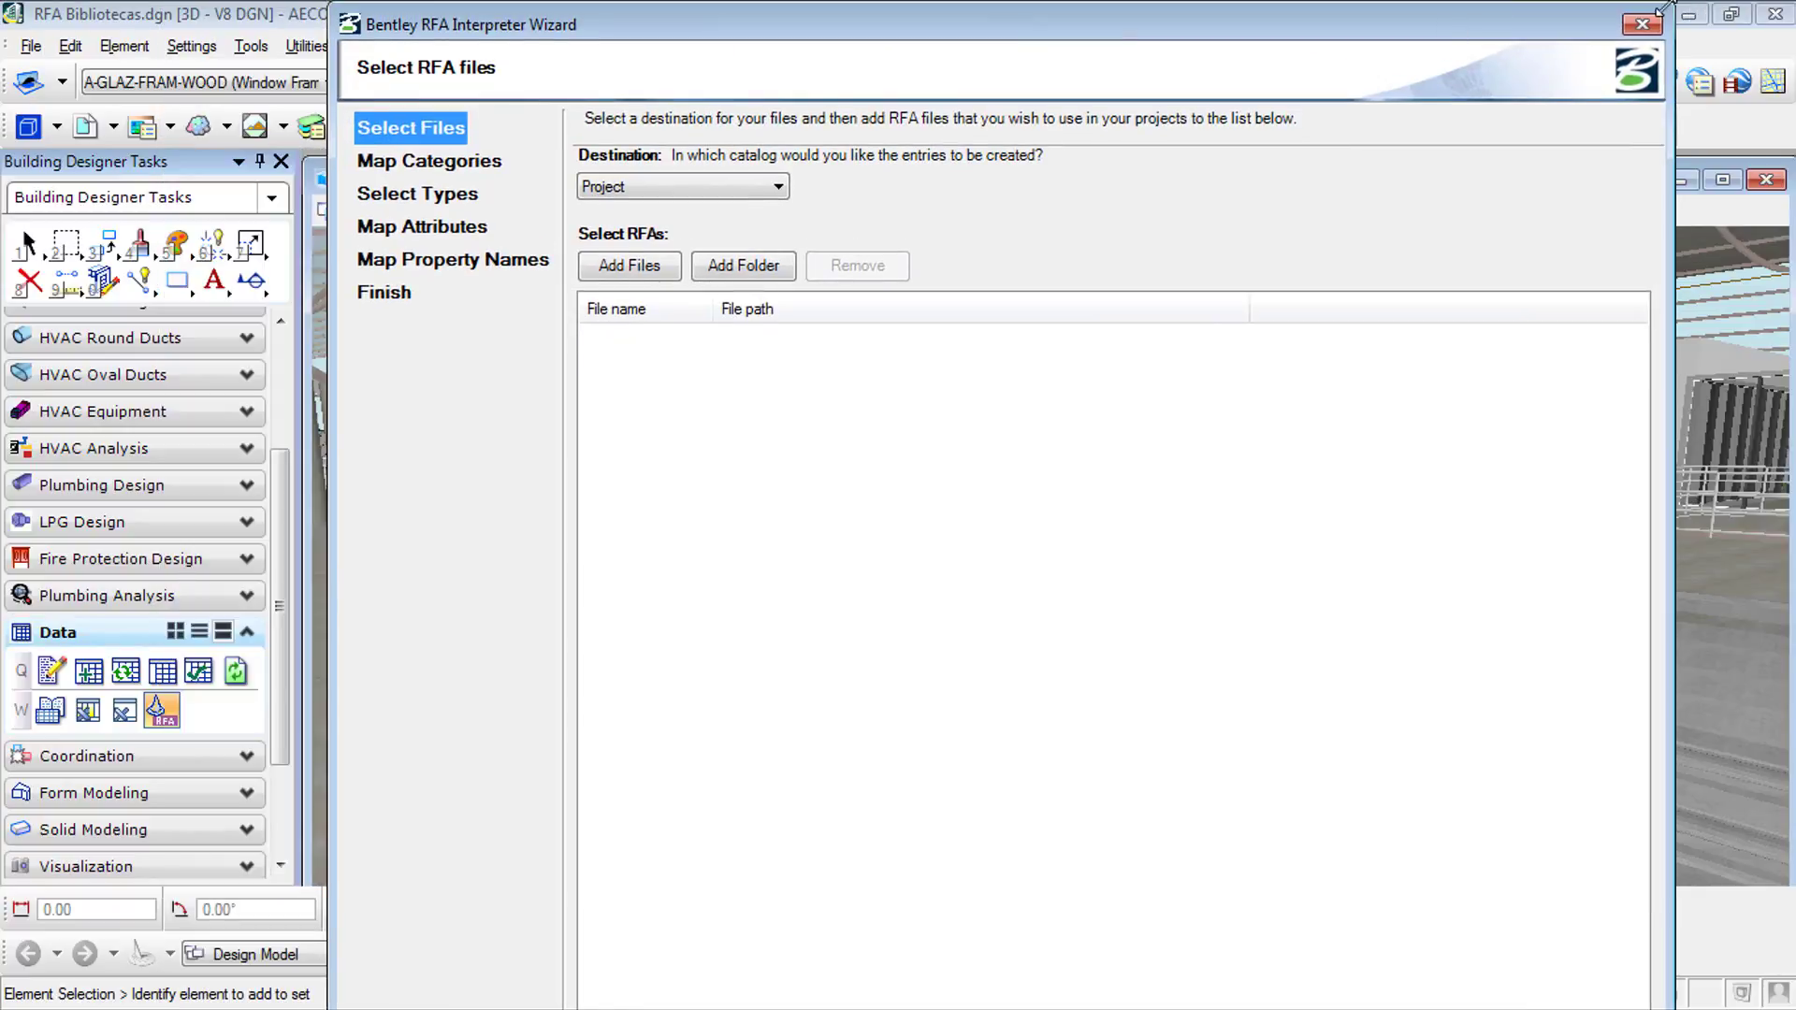
pyautogui.moveTo(1453, 30); pyautogui.dragTo(1400, 84)
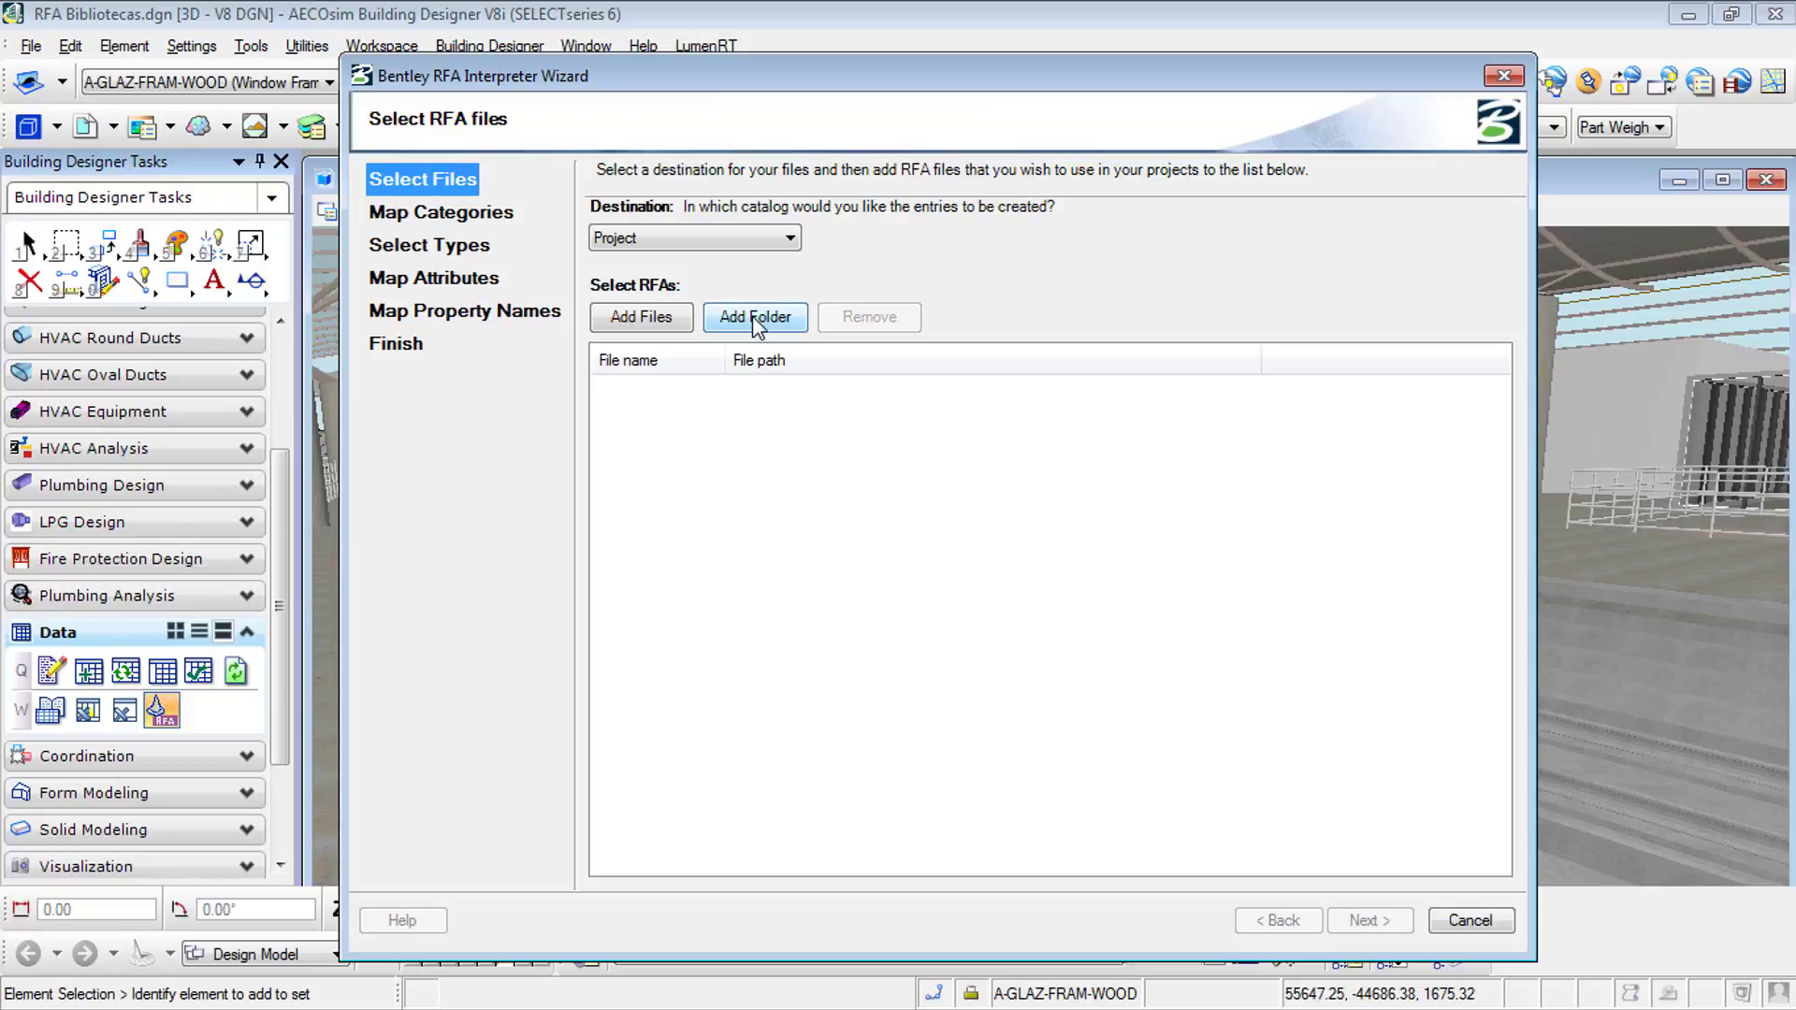
# Step: Add all RFA files from the RFA folder except 1_NLRS_65_PF_LB_haspelwagen_saval.rfa for the Project catalog and continue to category mapping
pyautogui.click(645, 319)
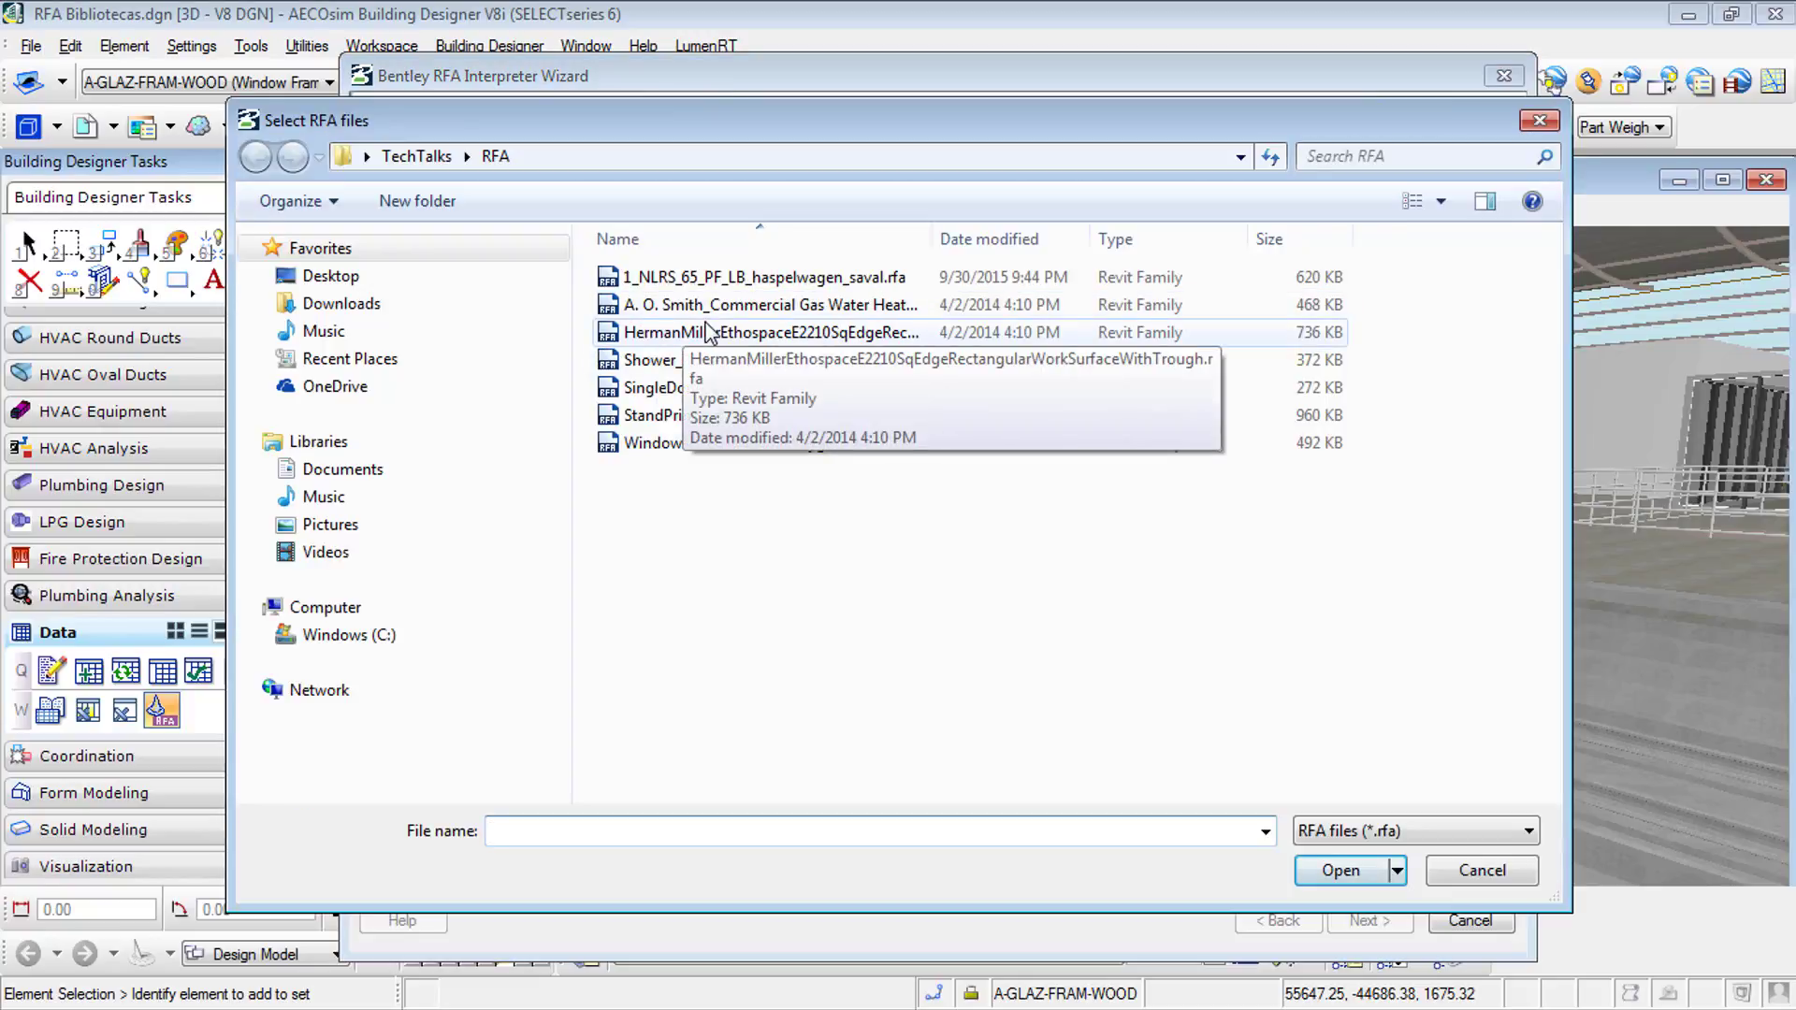
pyautogui.click(723, 306)
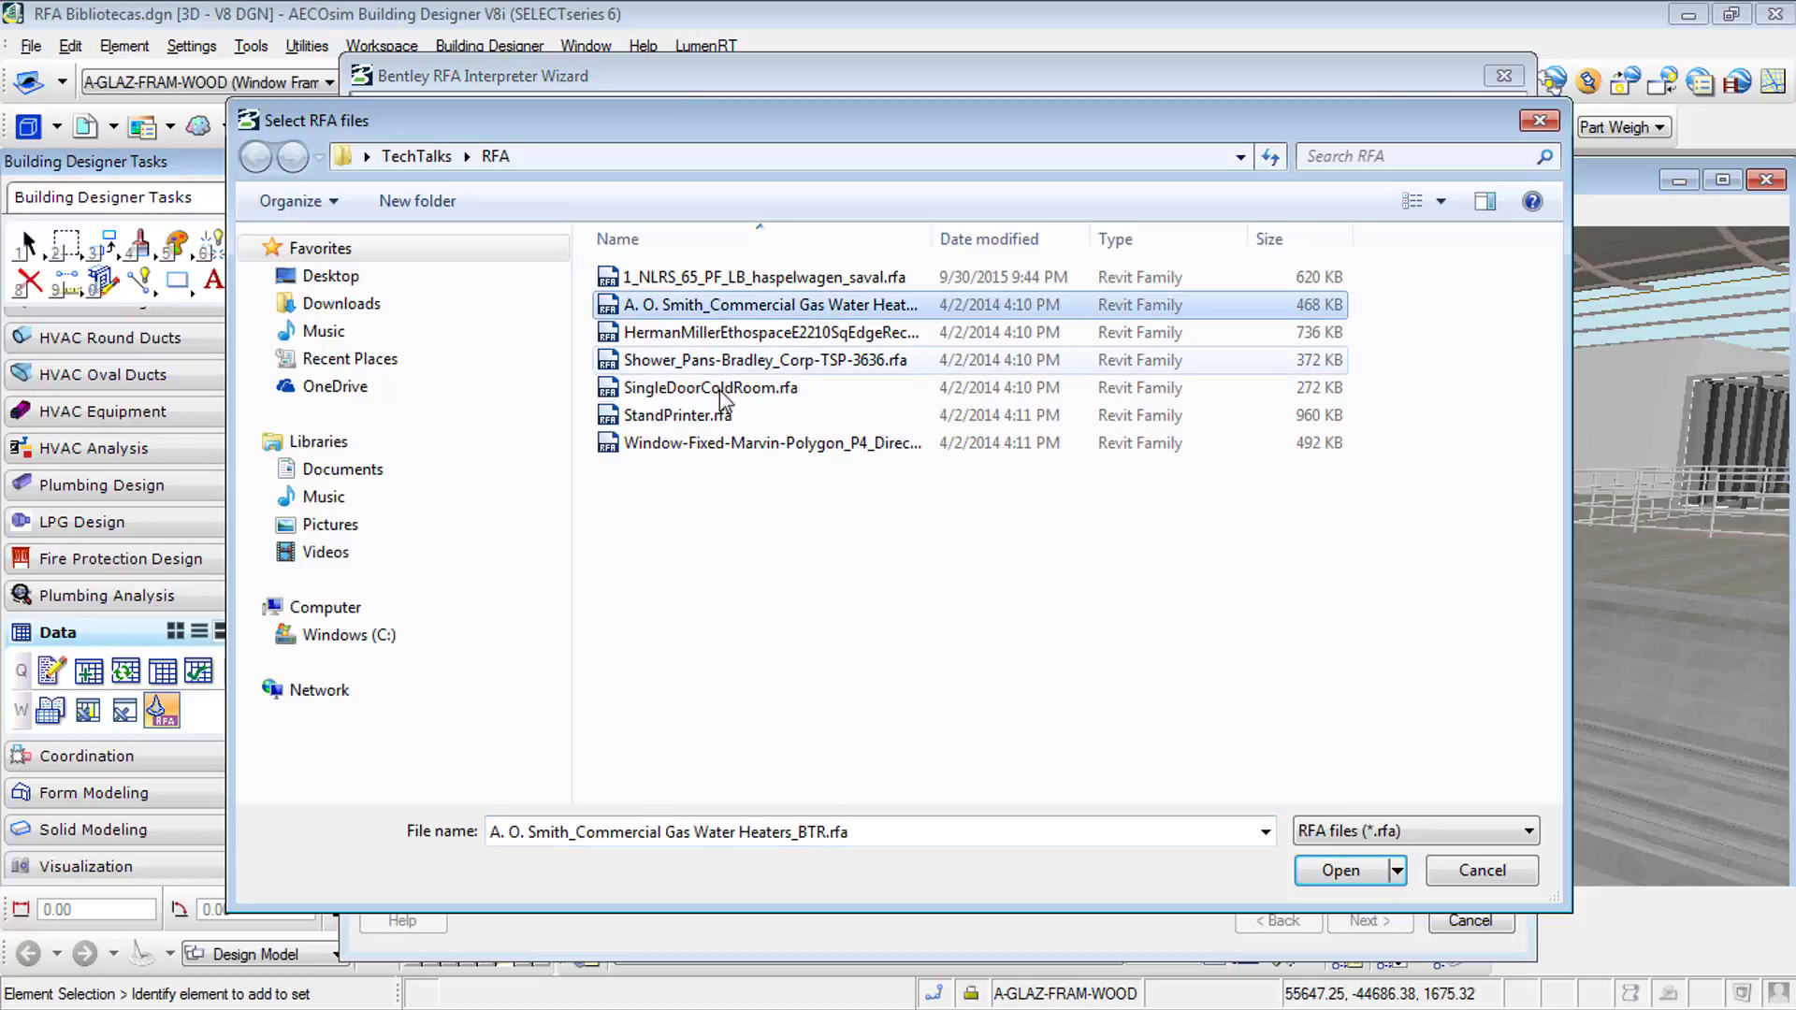
pyautogui.keyDown('shift'); pyautogui.click(693, 446); pyautogui.keyUp('shift')
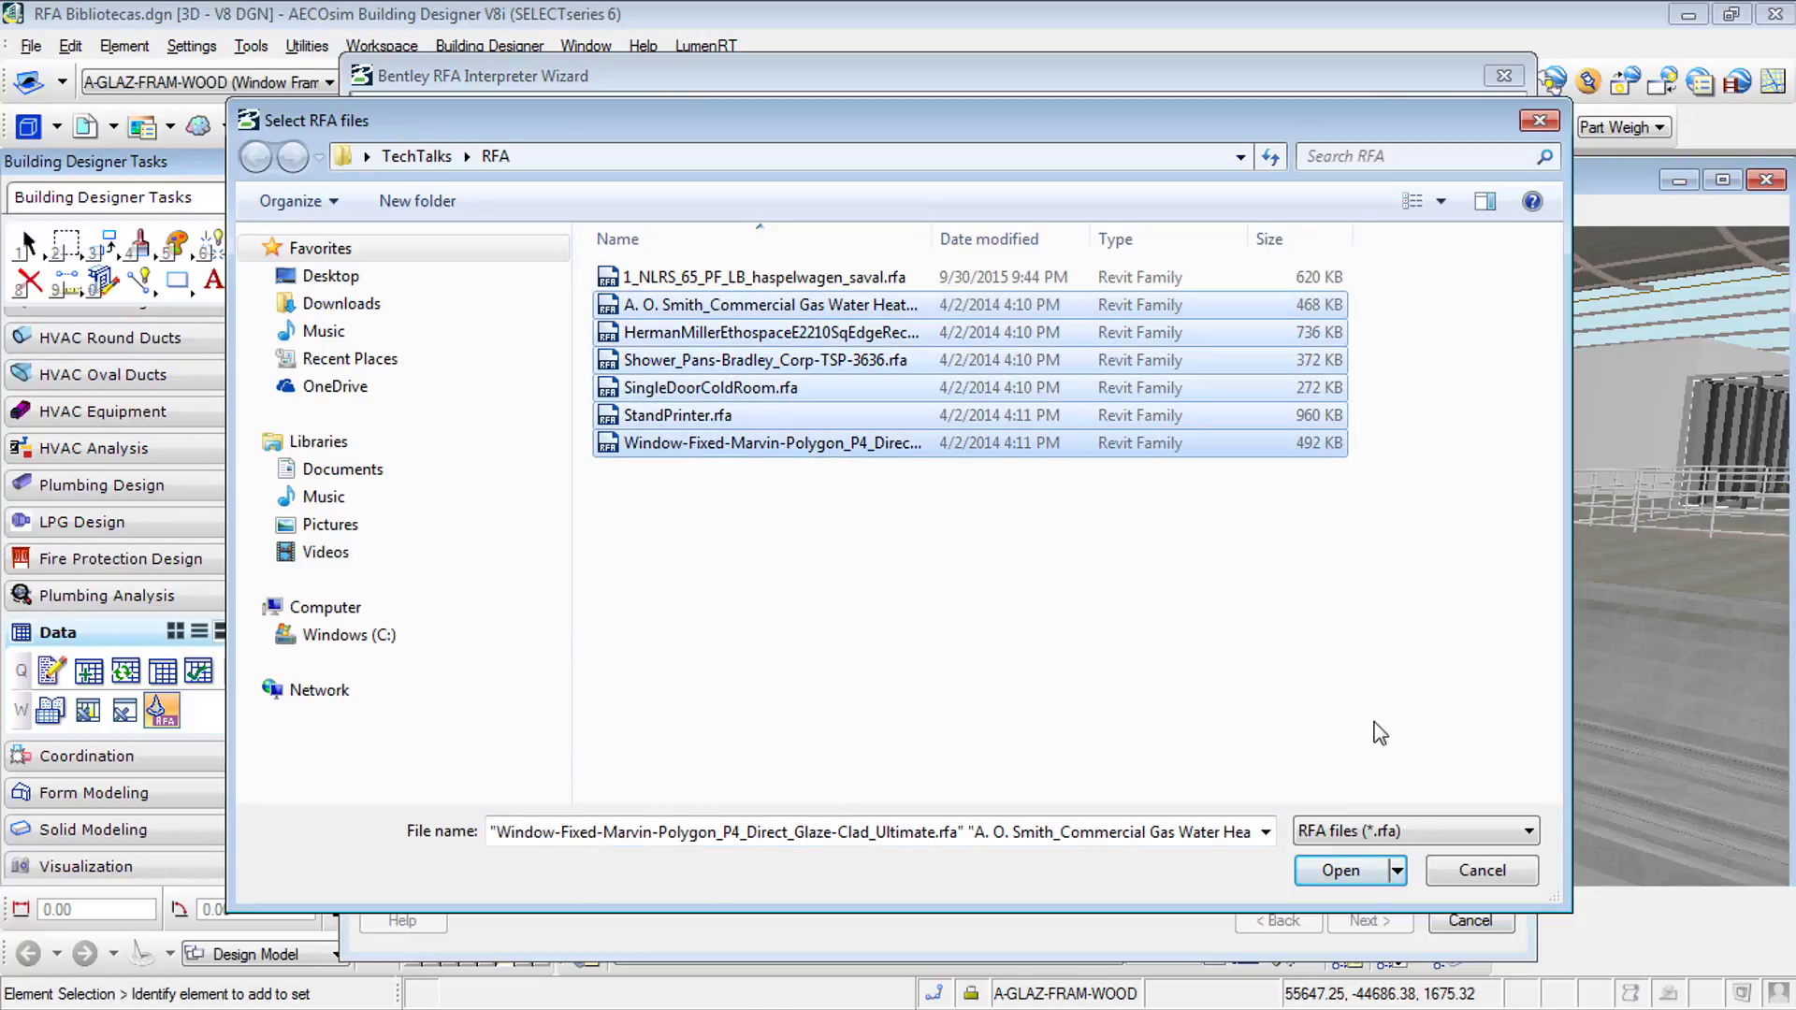
pyautogui.click(1343, 868)
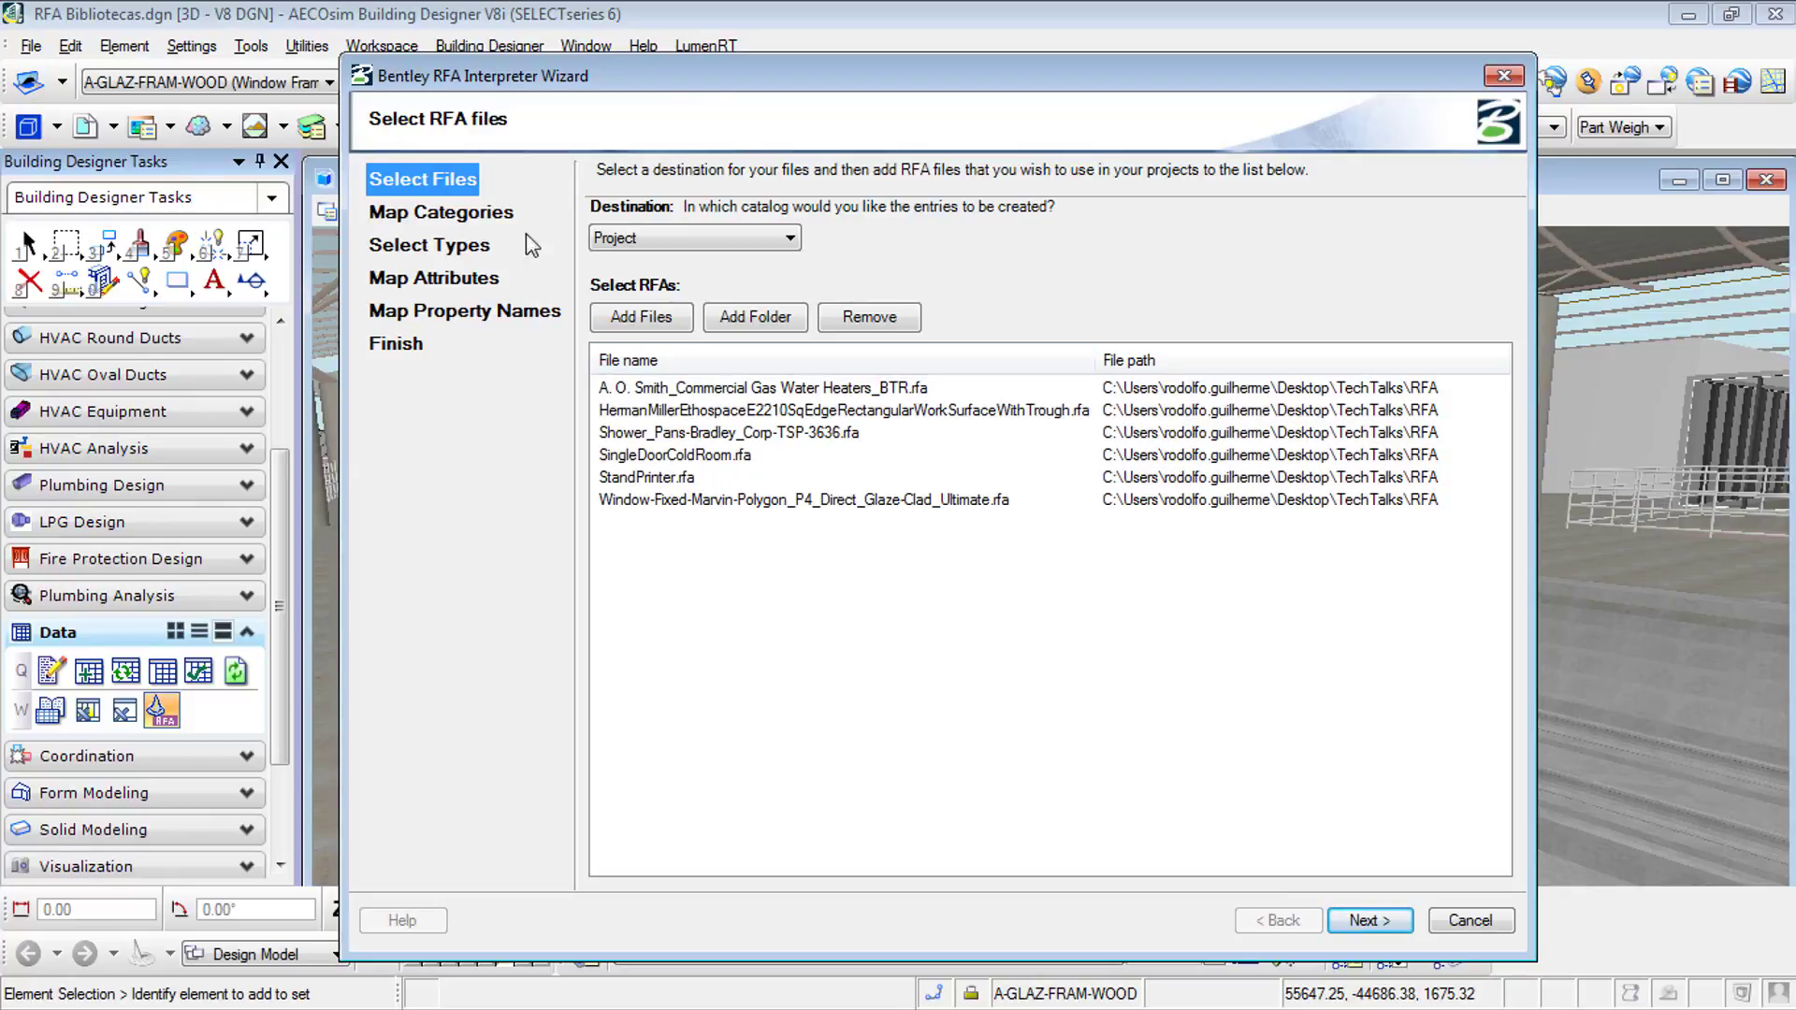
pyautogui.click(1370, 922)
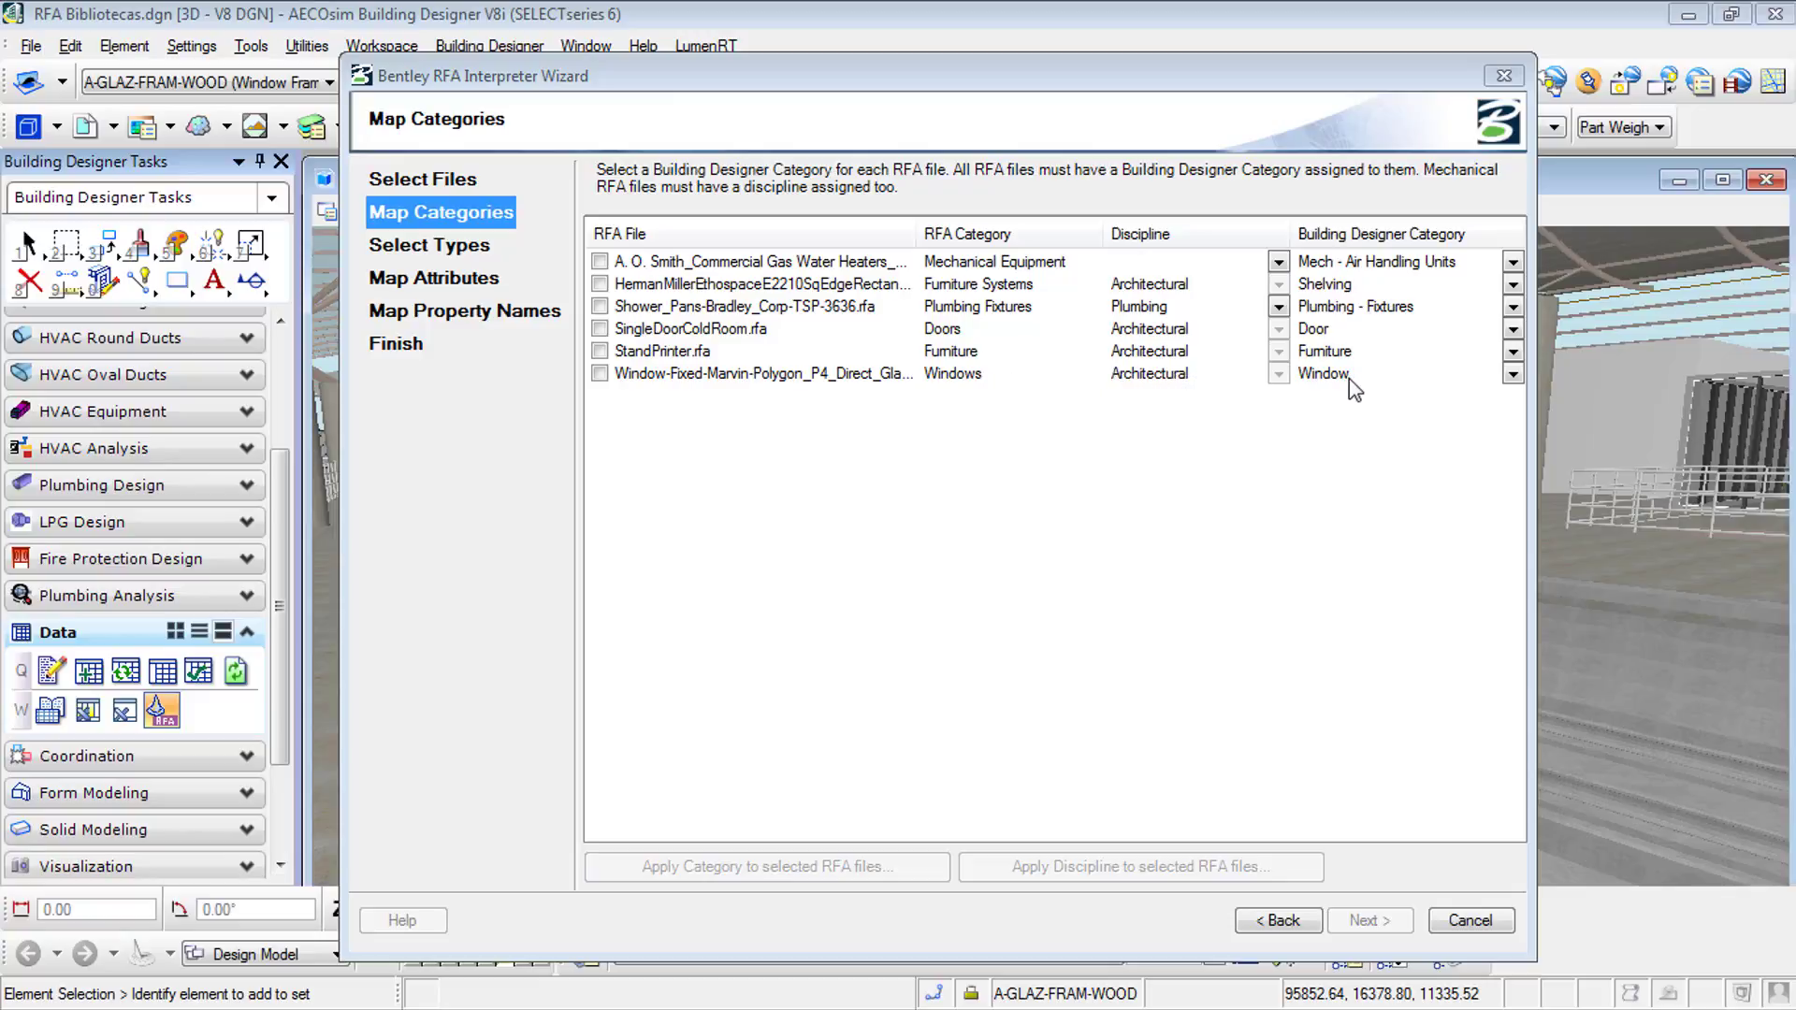
# Step: Mark all six RFA files in the category mapping, assign the HVAC discipline to the A. O. Smith gas water heaters, and continue
pyautogui.click(599, 262)
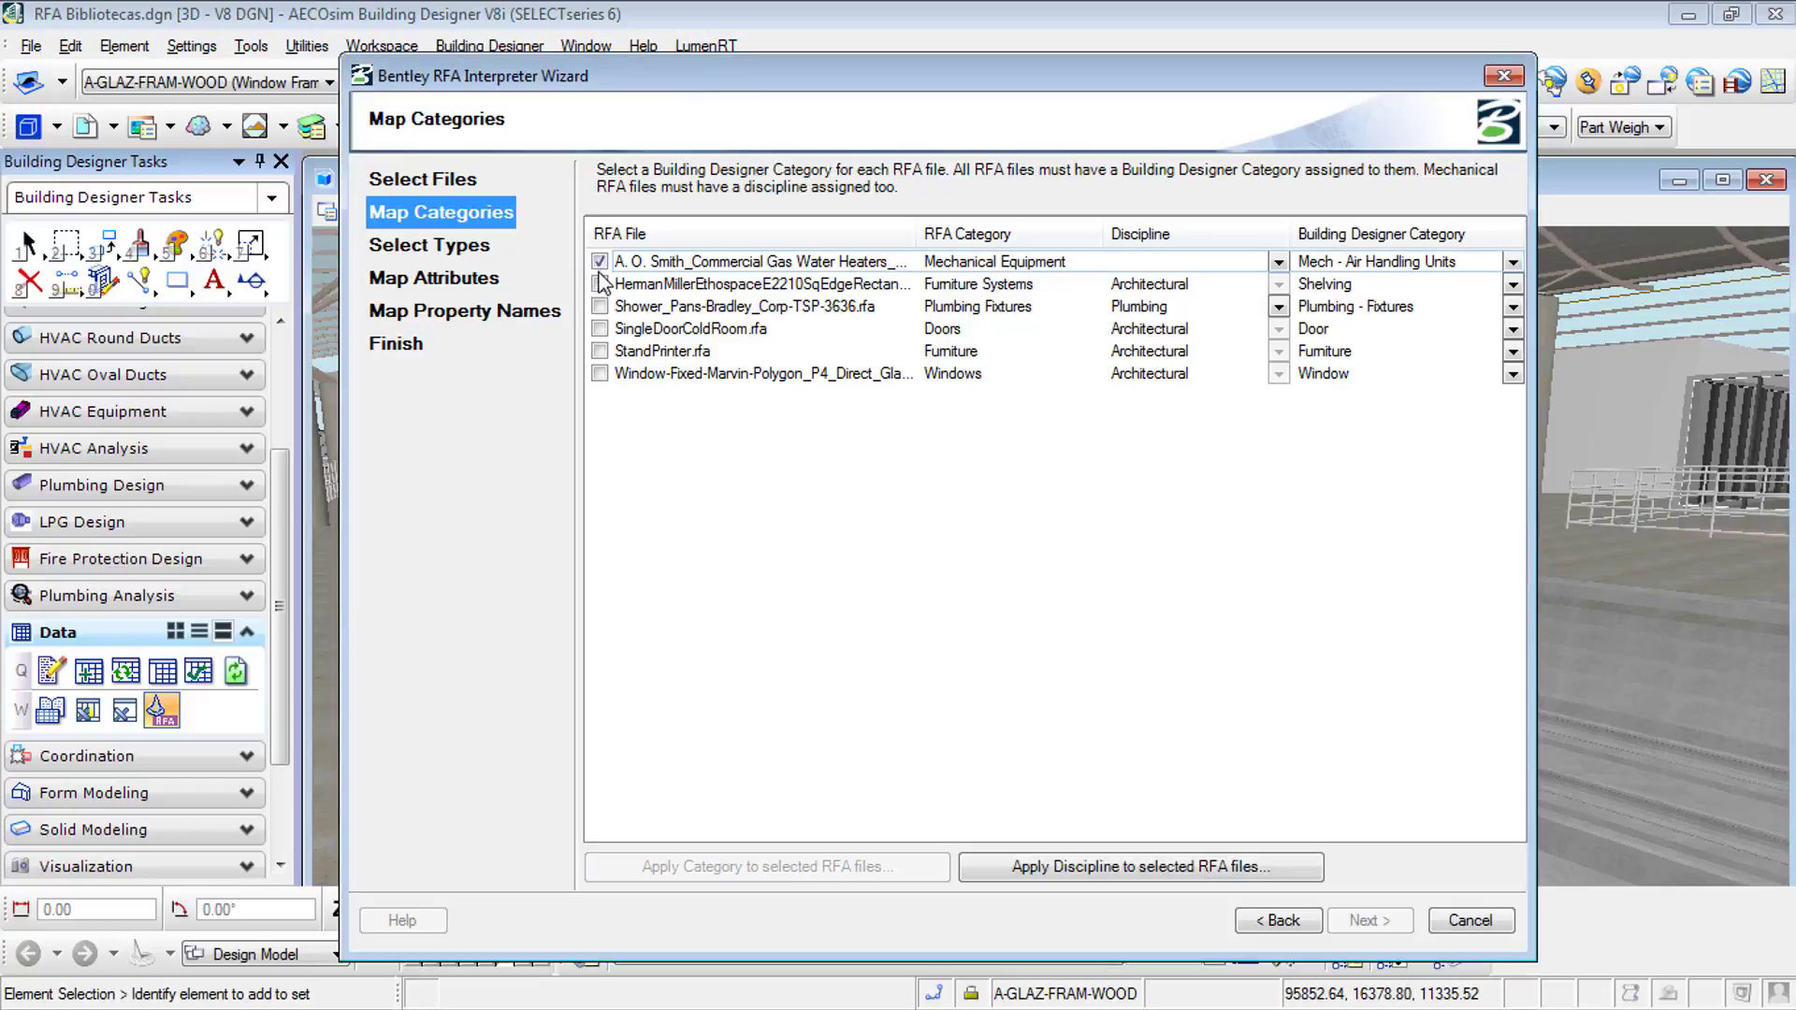
pyautogui.click(600, 283)
pyautogui.click(600, 306)
pyautogui.click(600, 329)
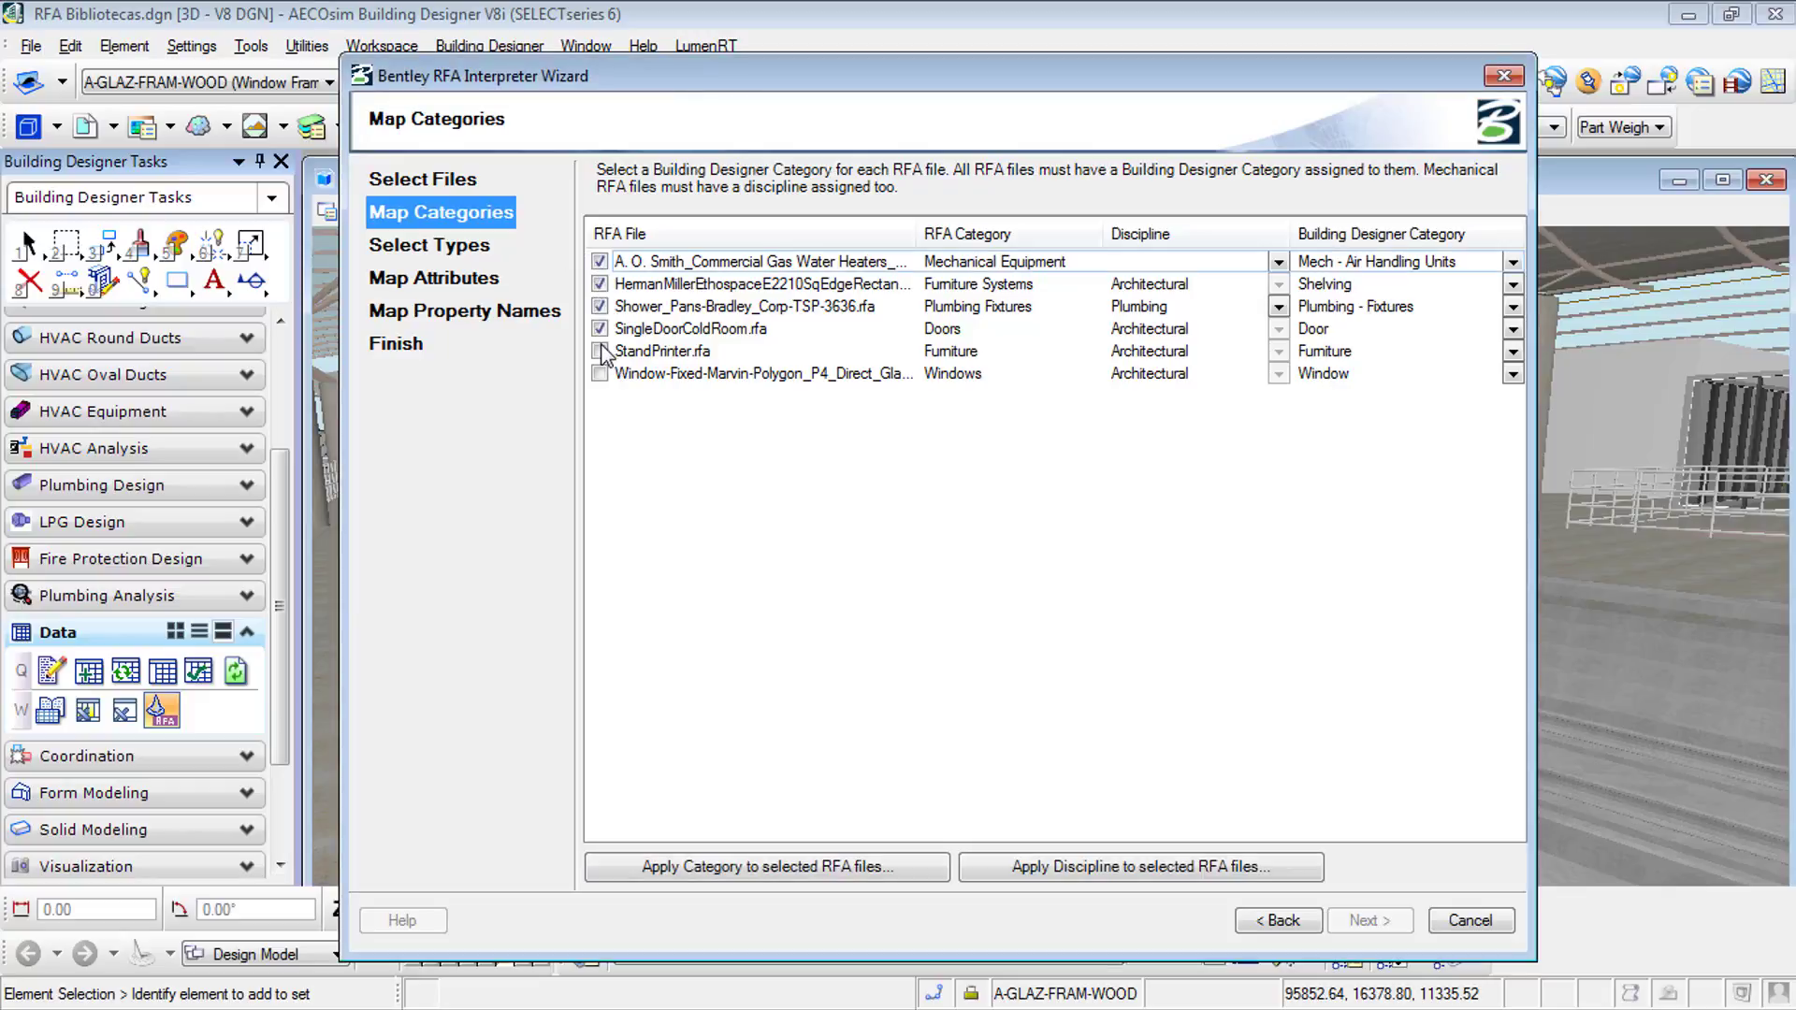
pyautogui.click(599, 350)
pyautogui.click(600, 373)
pyautogui.click(1277, 264)
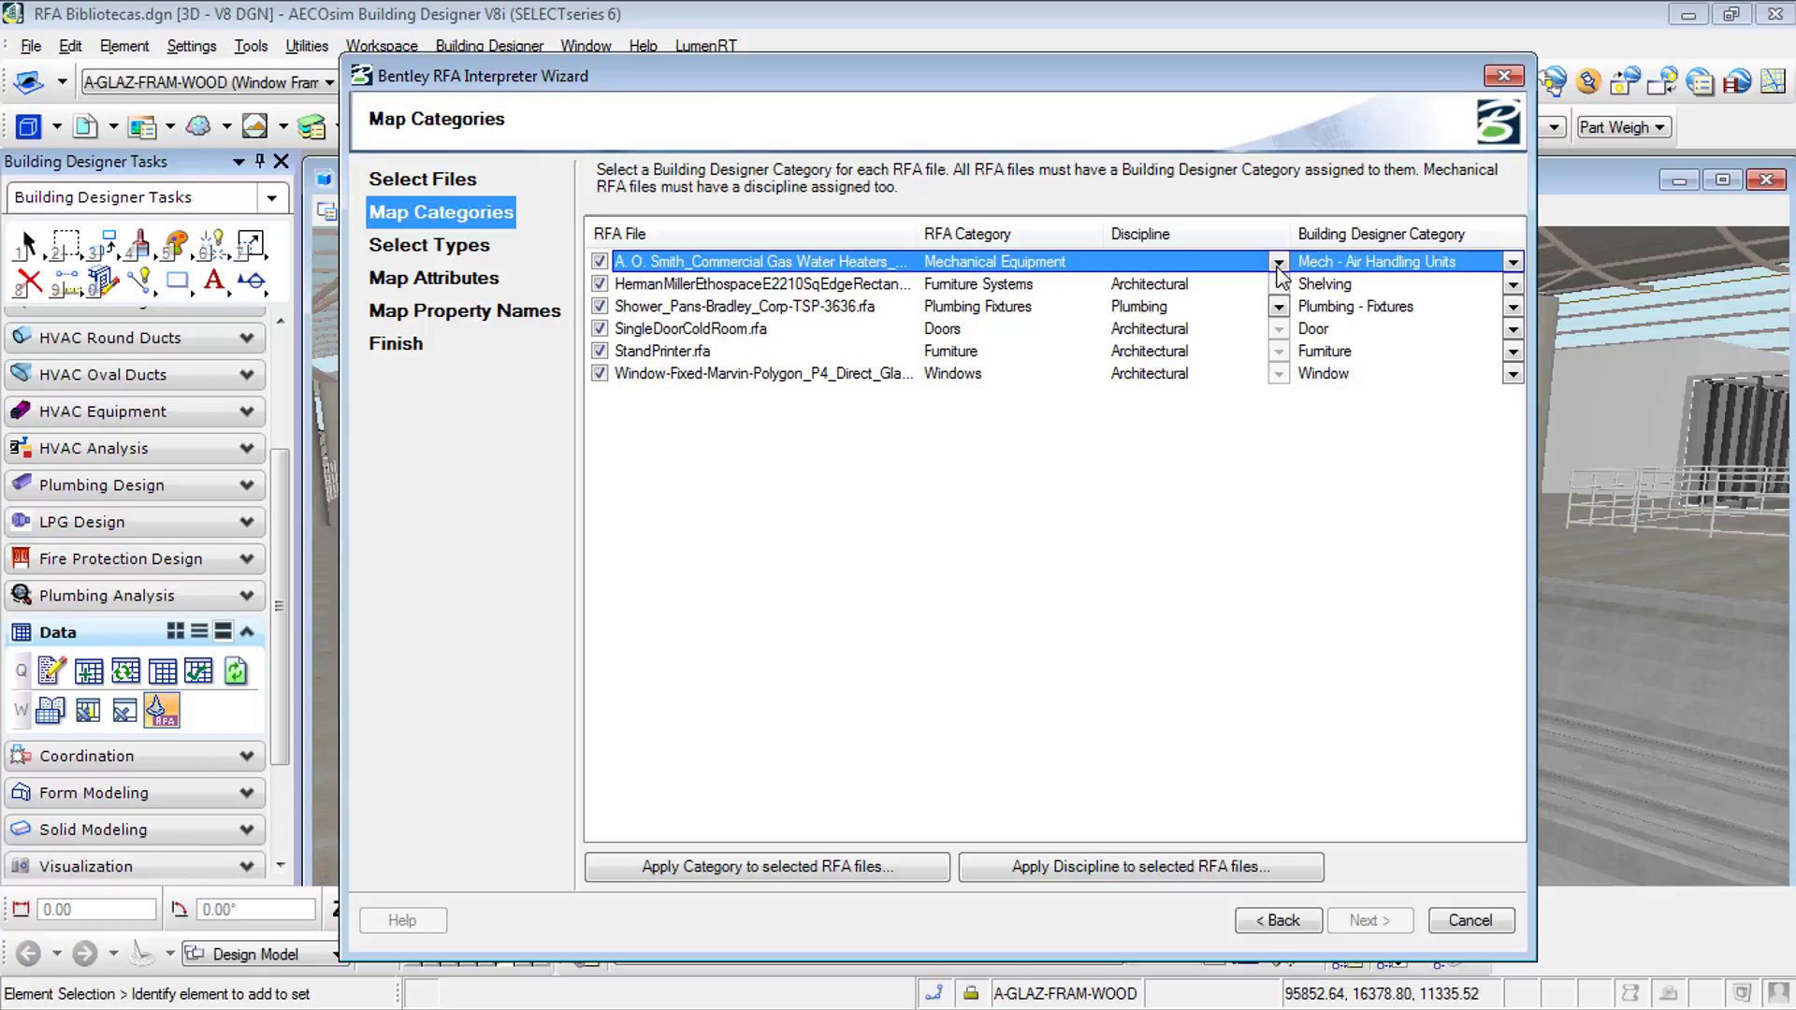
pyautogui.click(1278, 264)
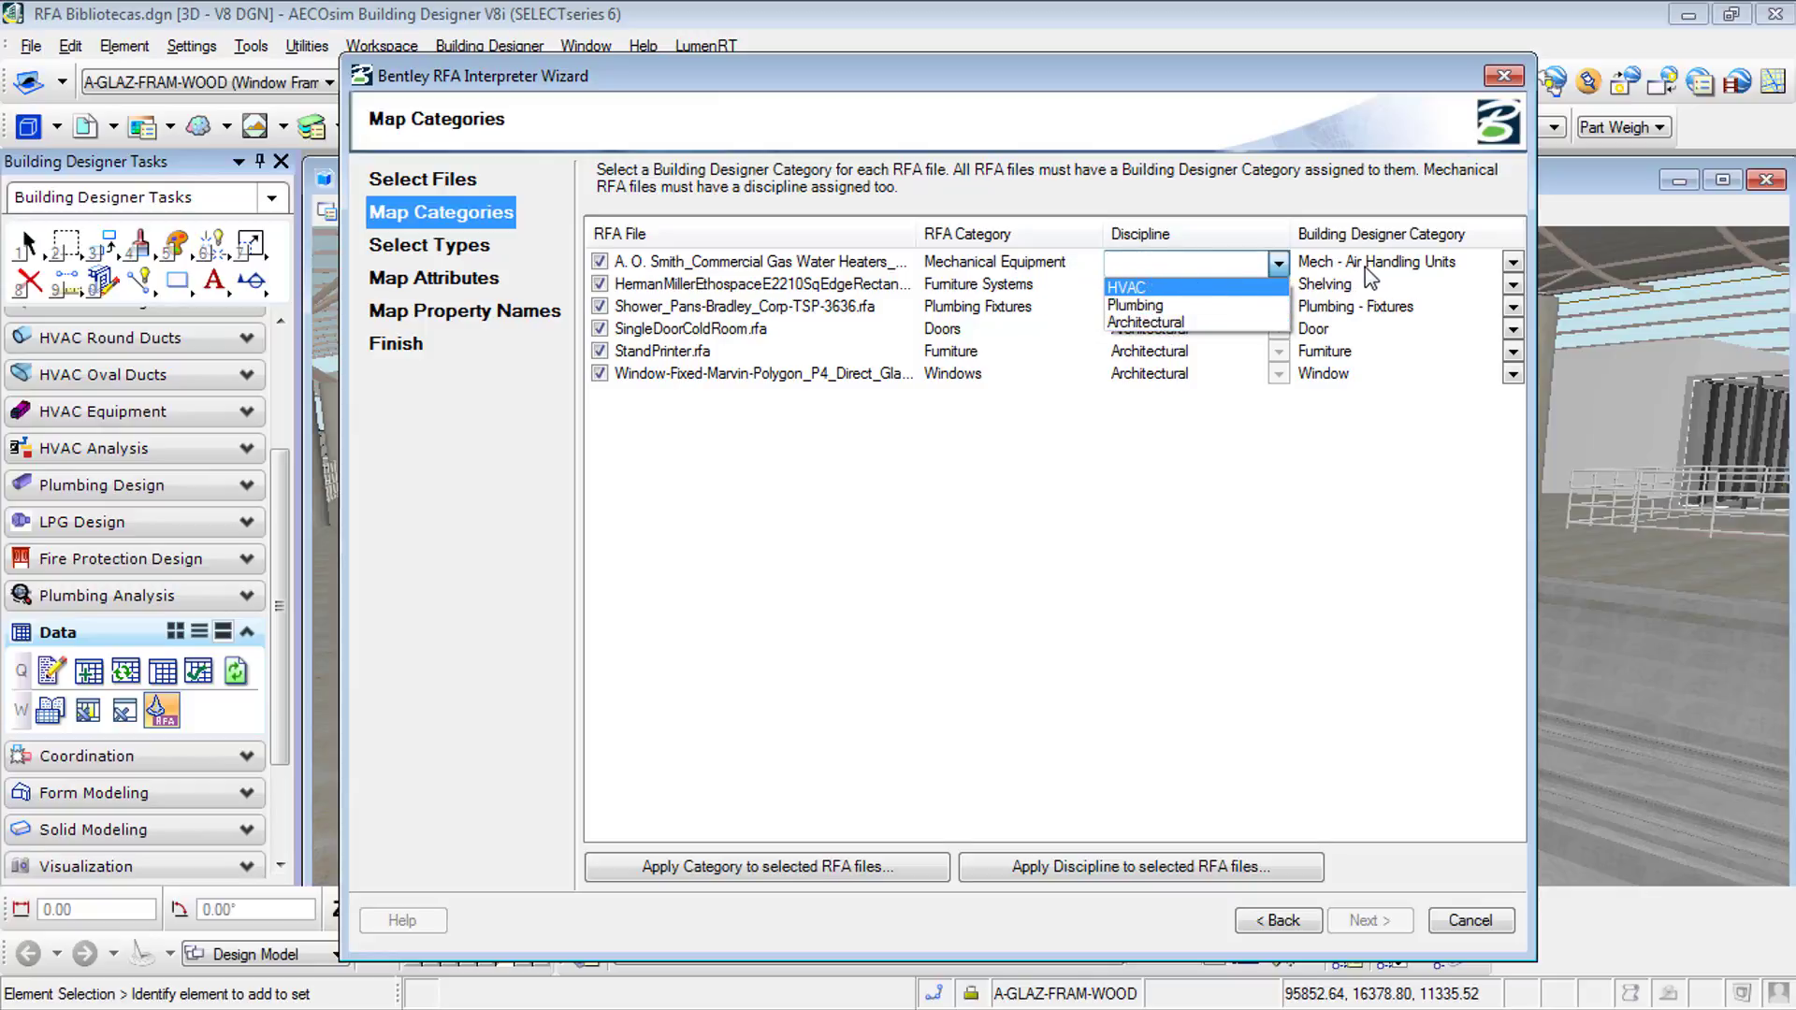
pyautogui.click(1183, 289)
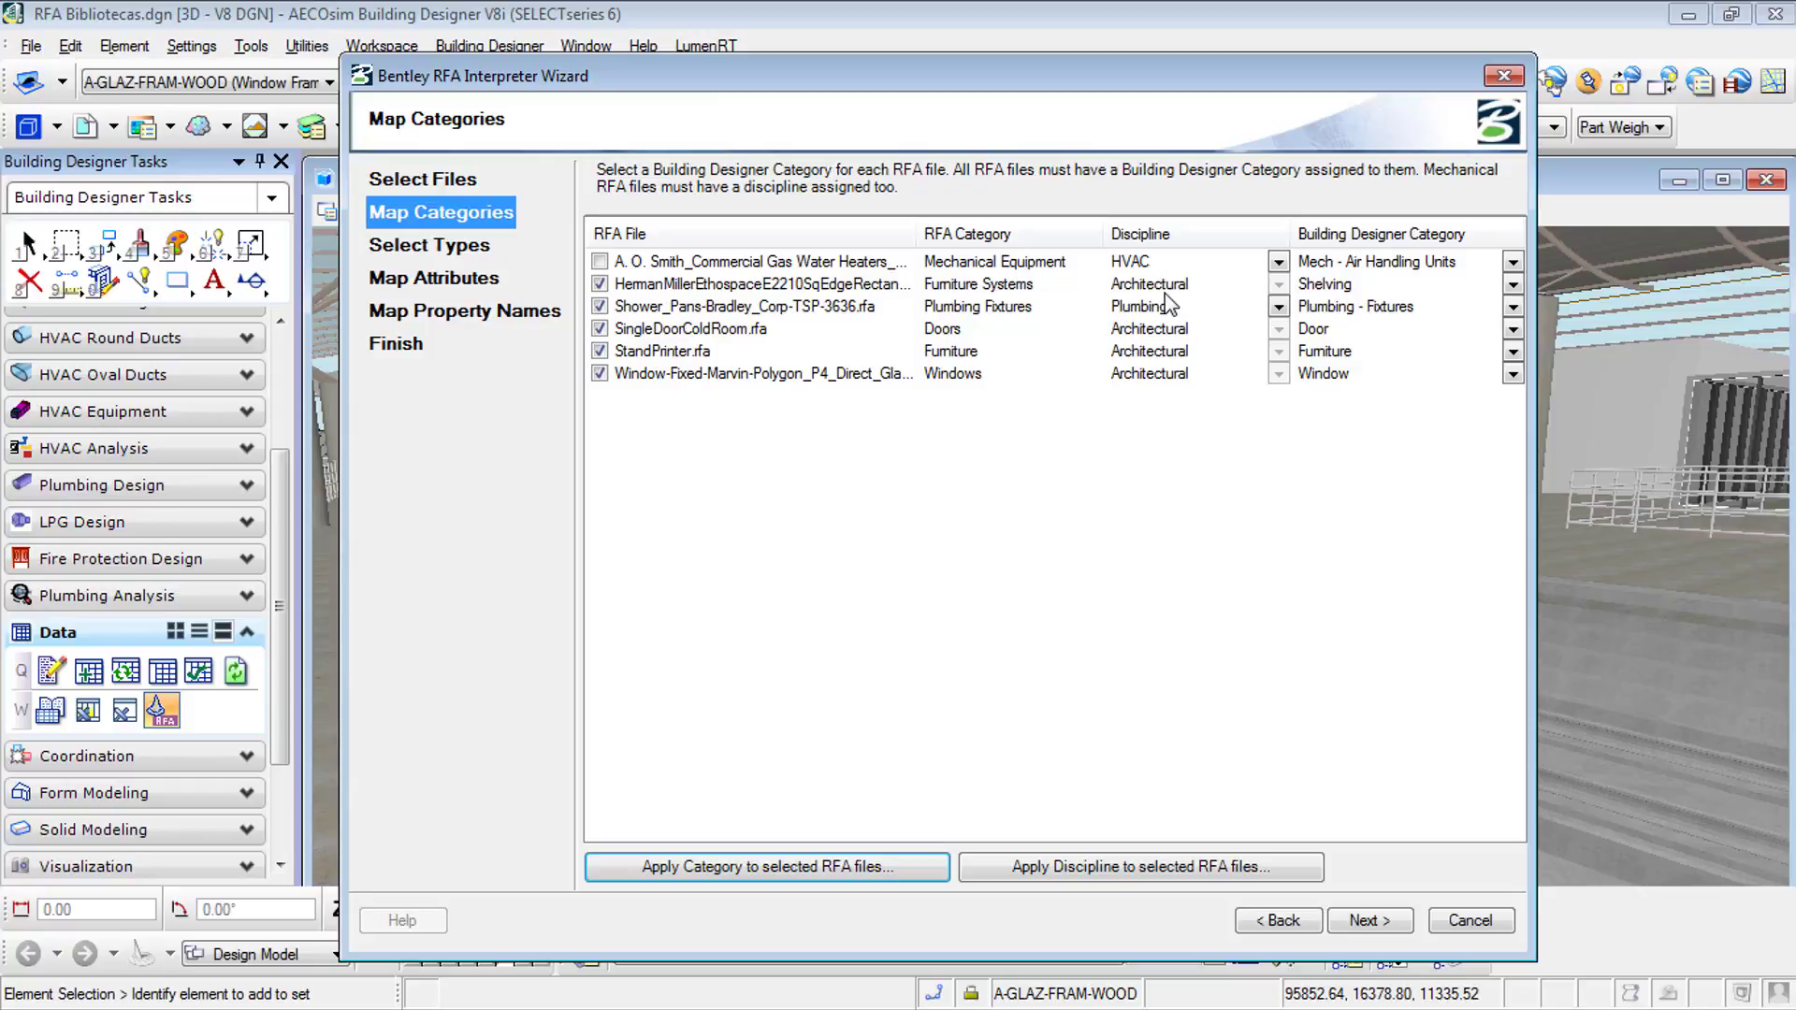
pyautogui.click(1349, 922)
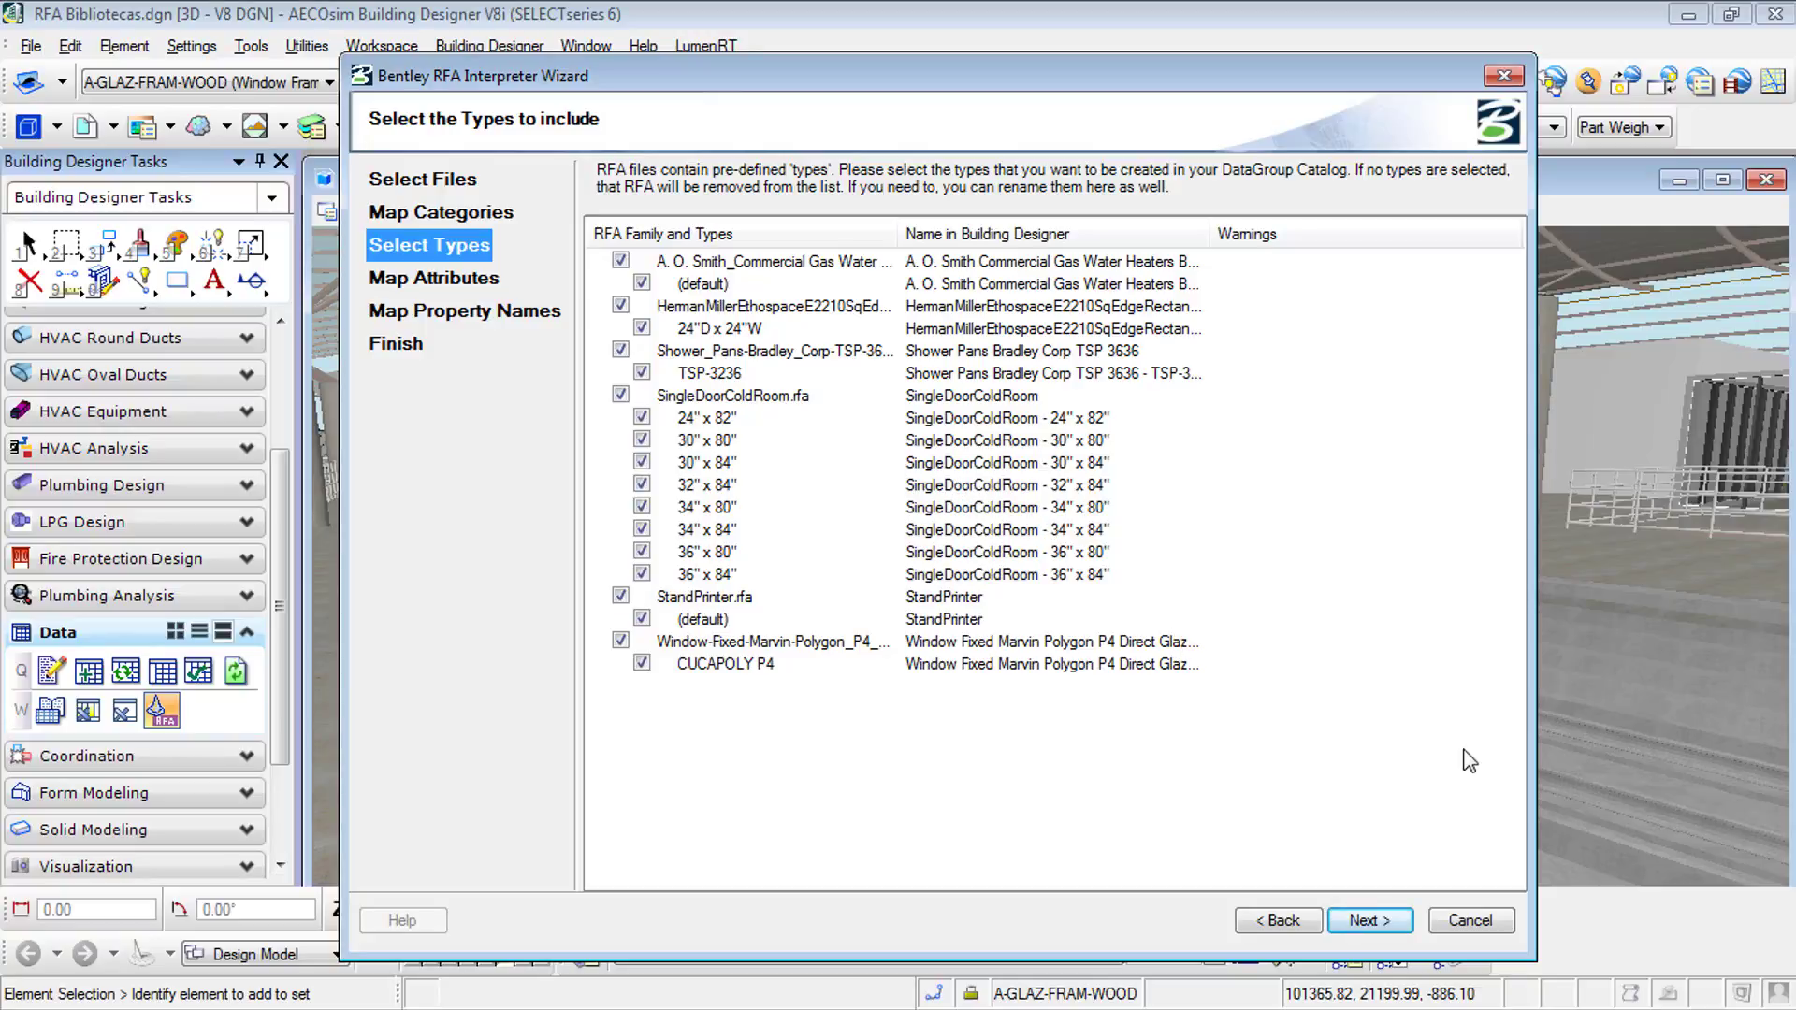
# Step: Keep all listed RFA types, enable Use RFA Materials for the Door object styles, and continue to property name mapping
pyautogui.click(1366, 920)
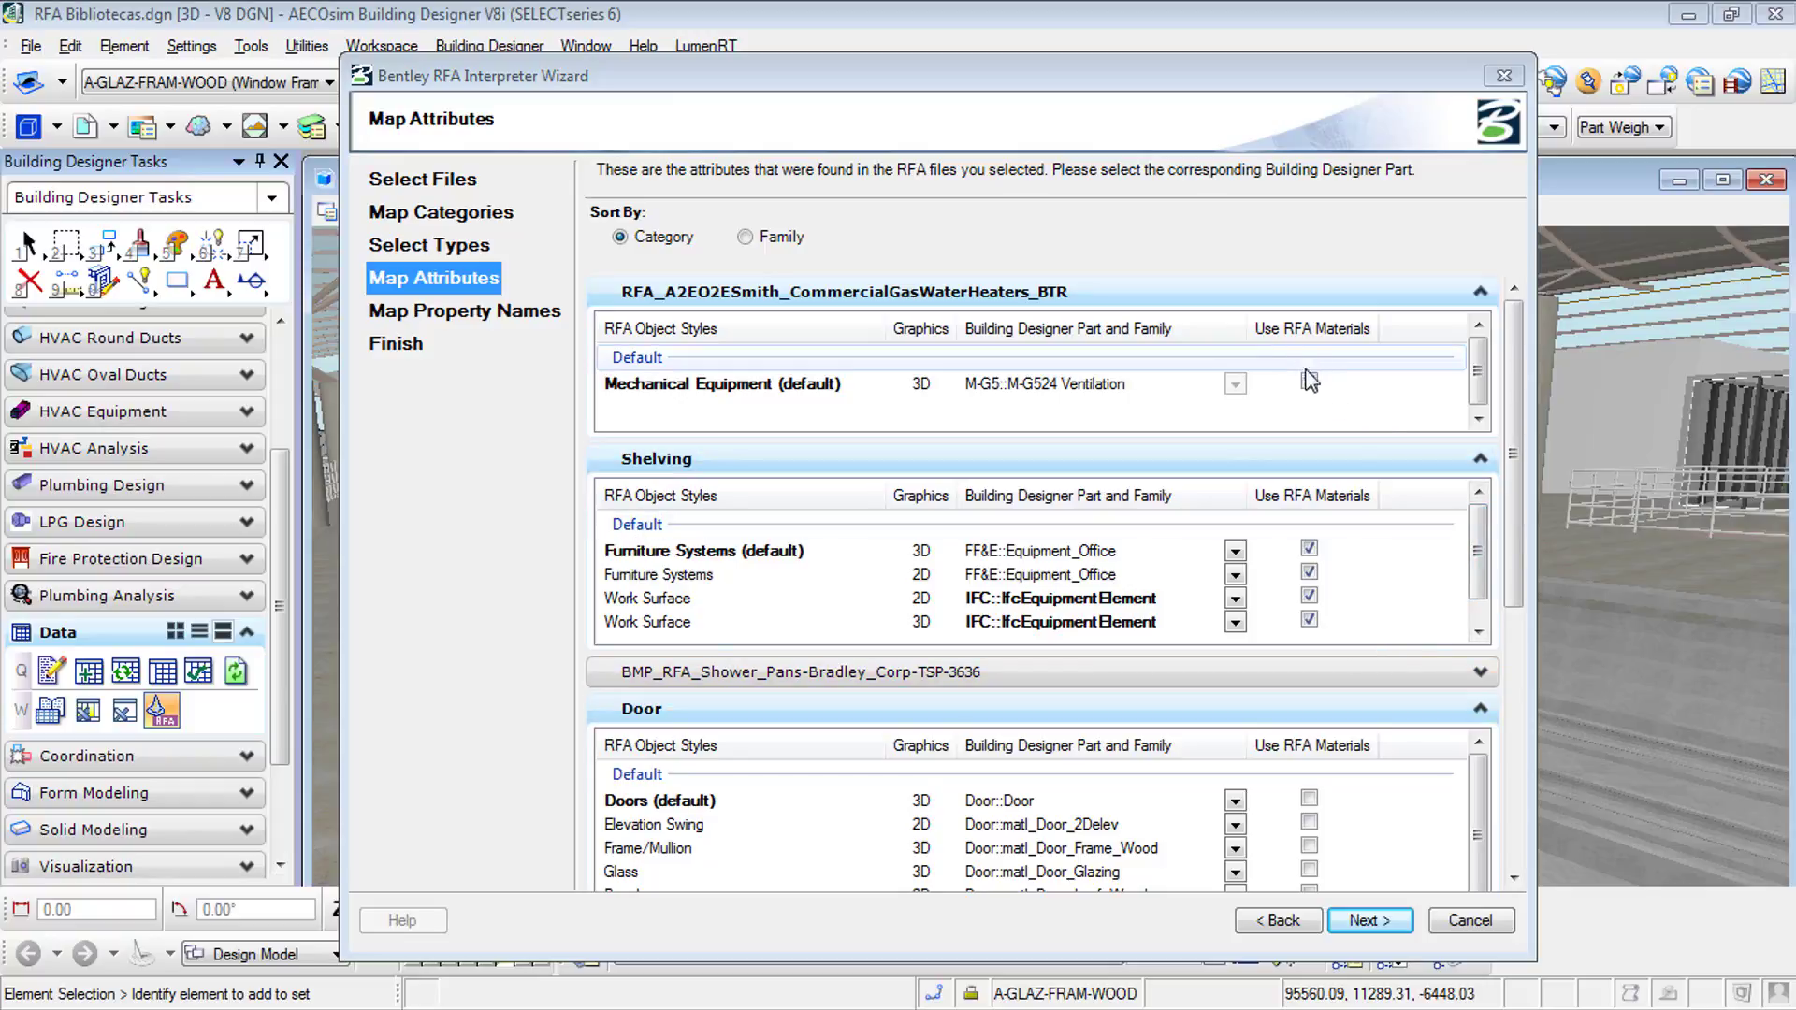
pyautogui.click(1309, 799)
pyautogui.click(1308, 822)
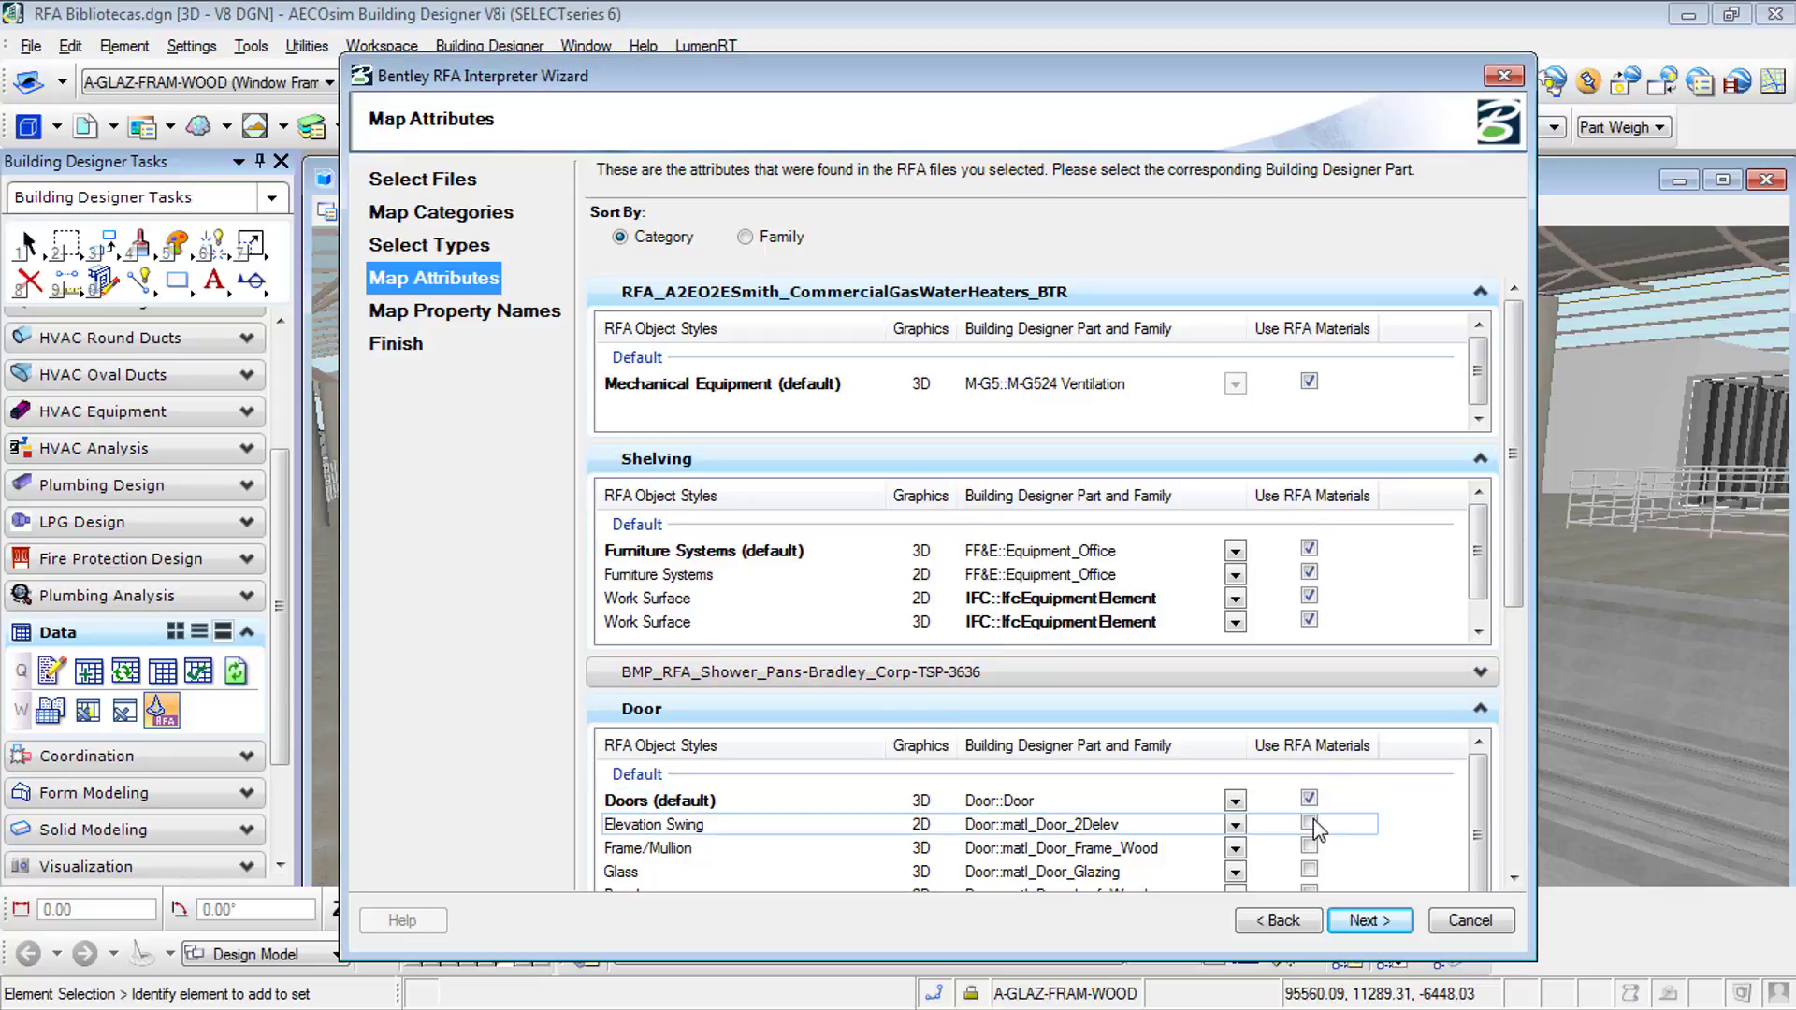
pyautogui.click(1309, 845)
pyautogui.click(1308, 869)
pyautogui.scroll(-5, 1503, 595)
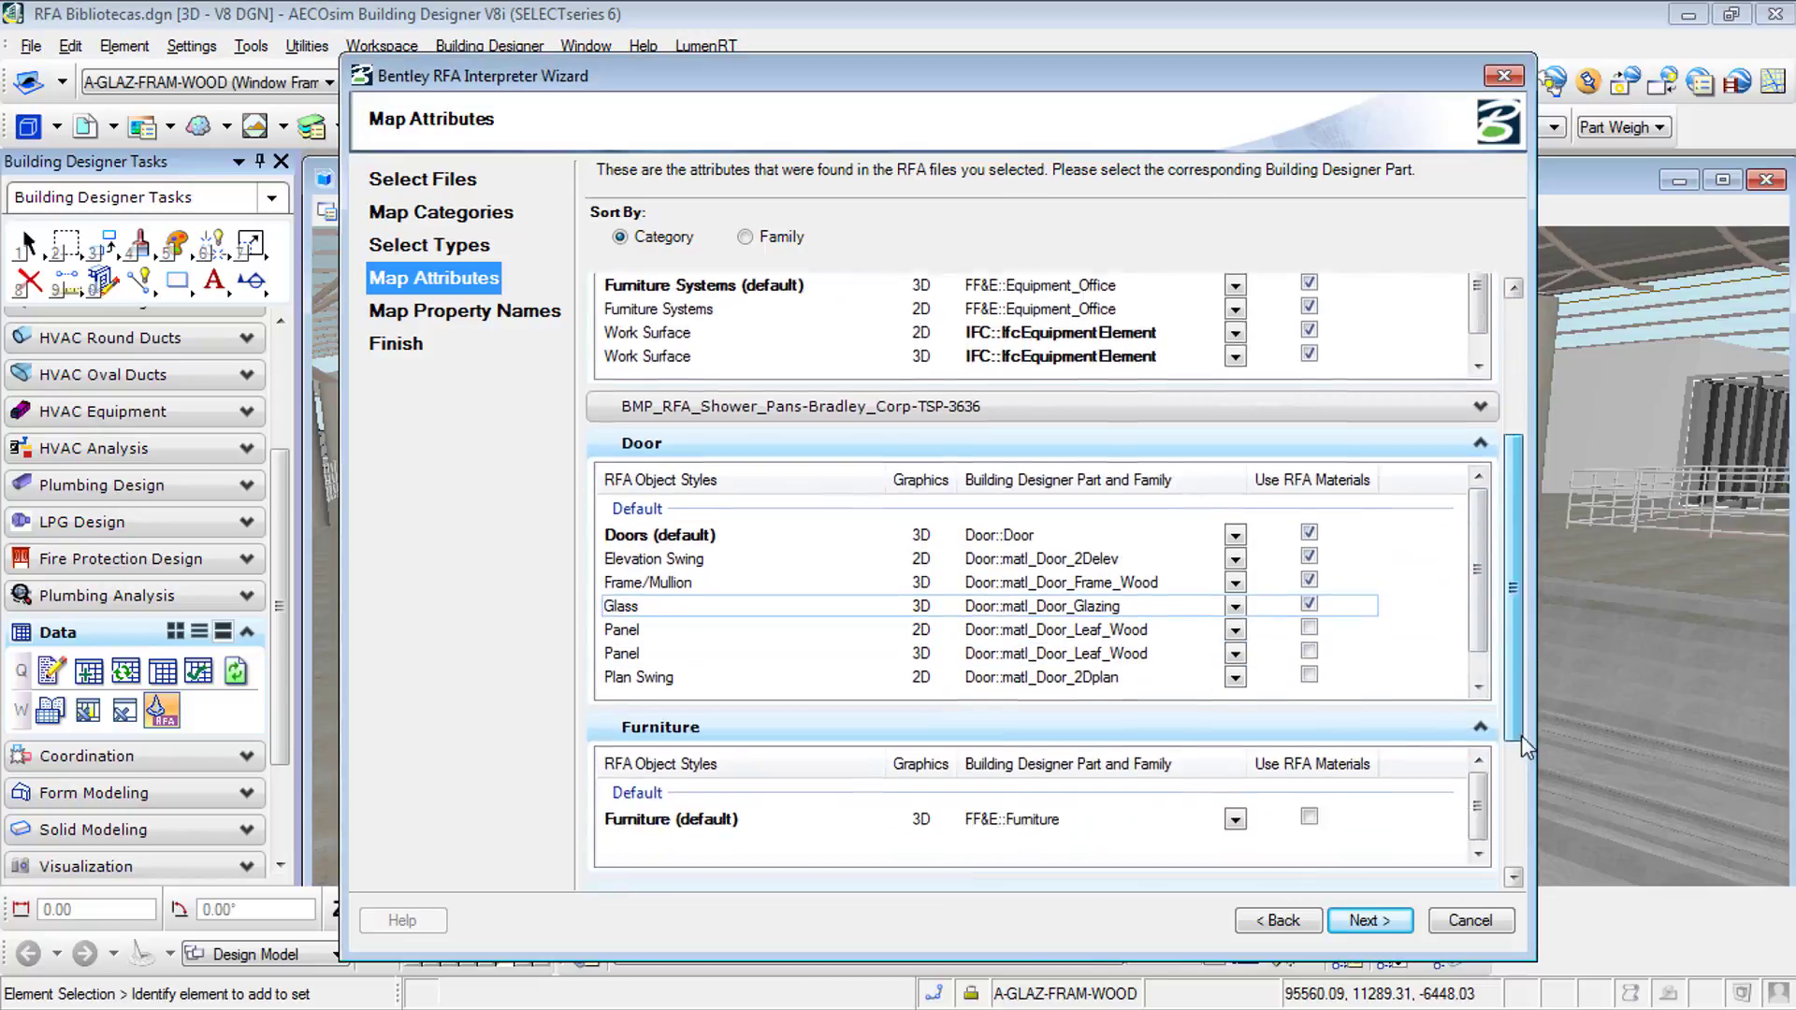
pyautogui.click(1311, 649)
pyautogui.click(1309, 504)
pyautogui.click(1309, 479)
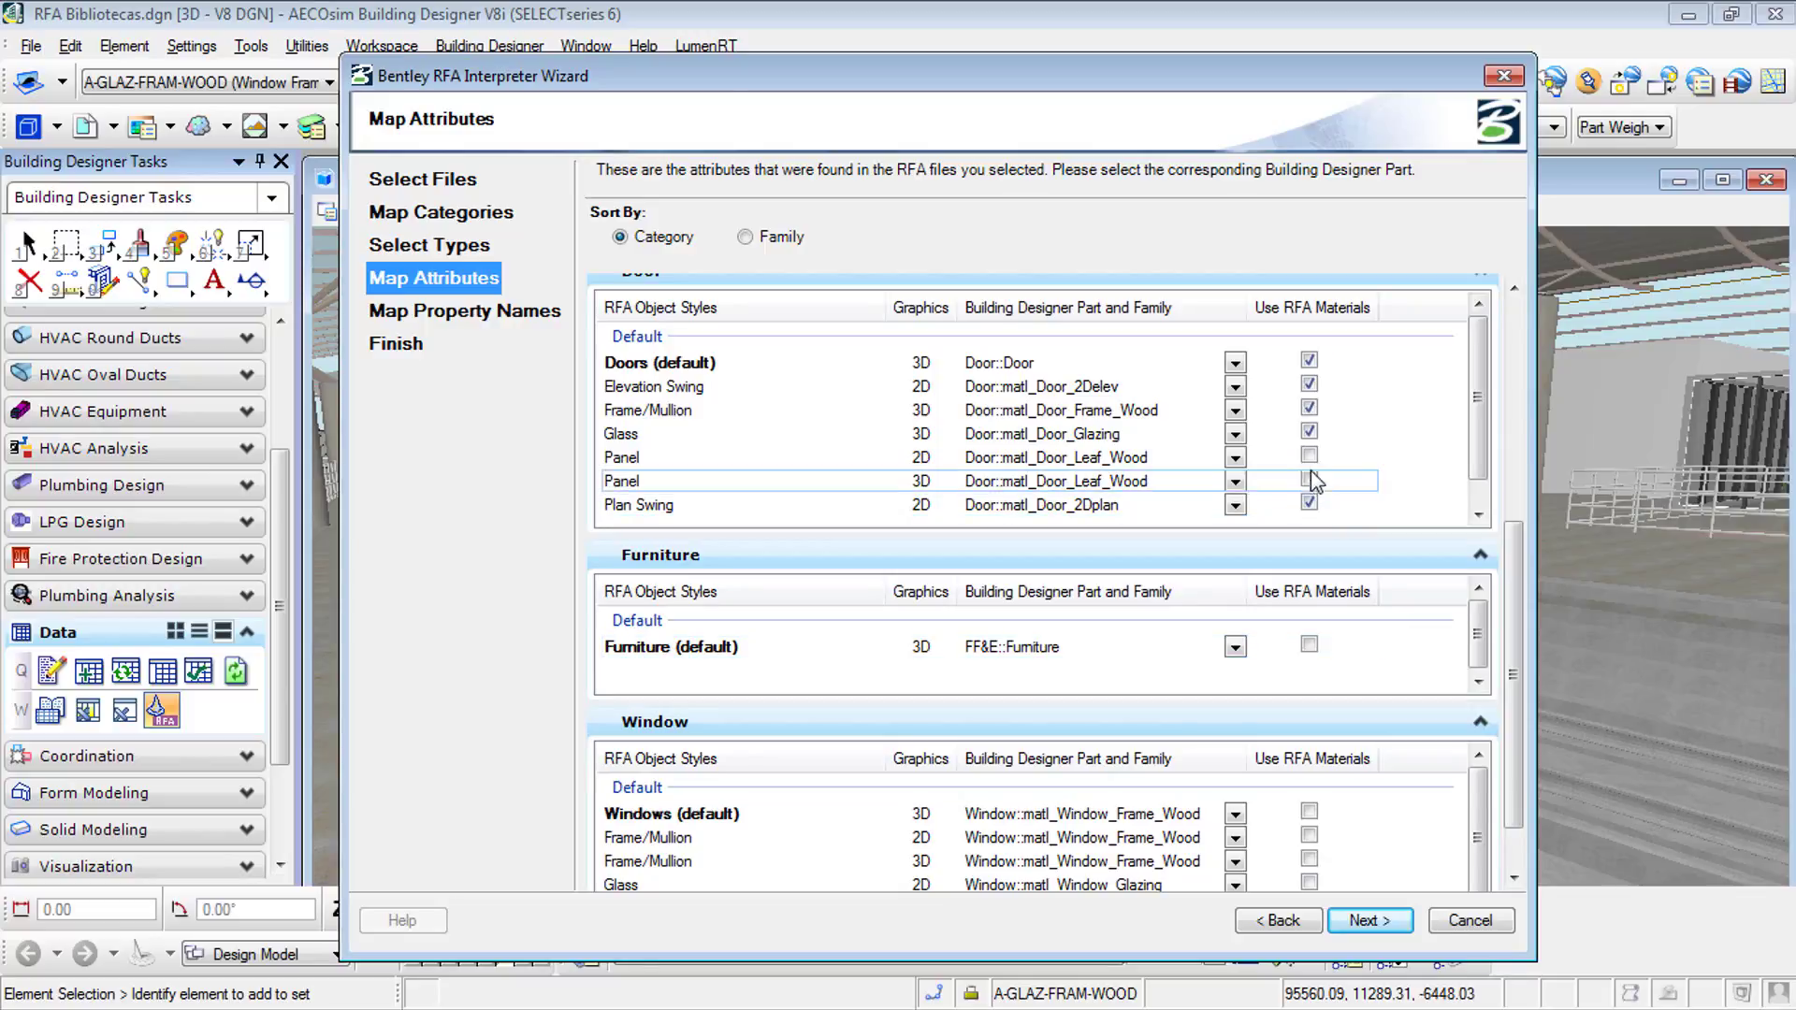
pyautogui.click(1308, 456)
pyautogui.click(1368, 921)
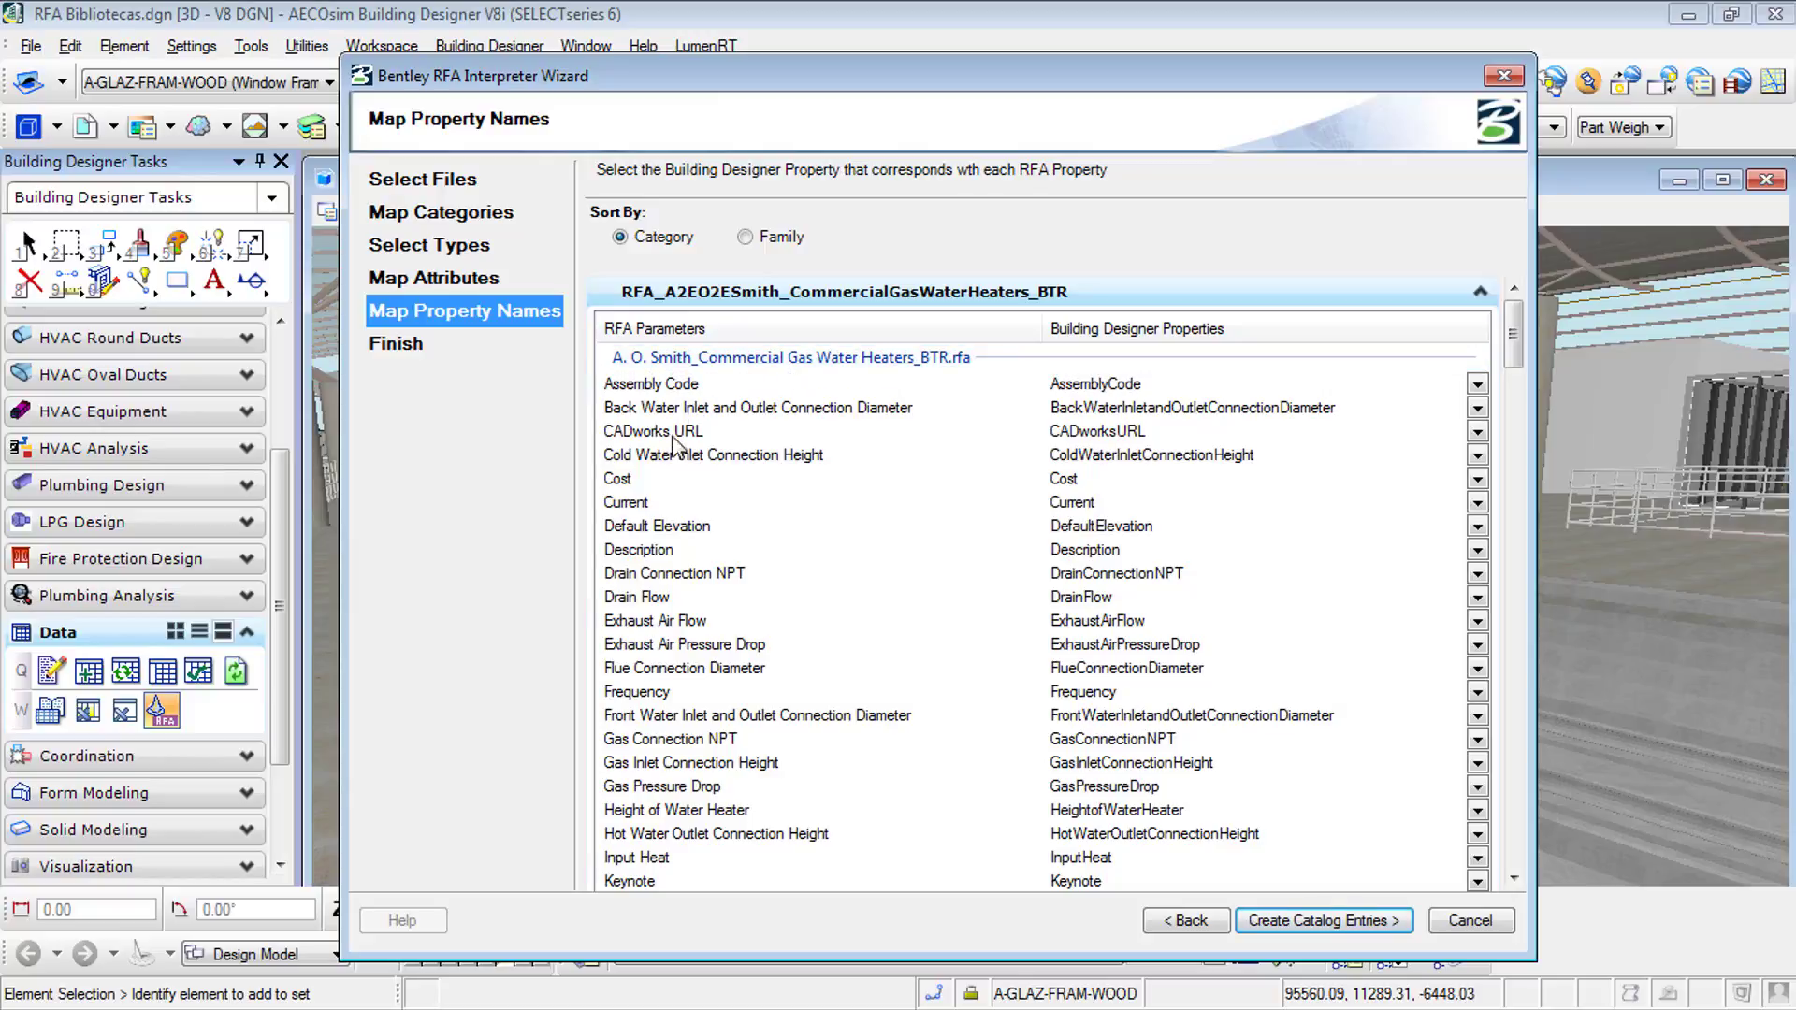
# Step: Review the property name mappings of the commercial gas water heater and the Building Designer properties available for its Cost parameter
pyautogui.moveTo(1515, 344); pyautogui.dragTo(1517, 376)
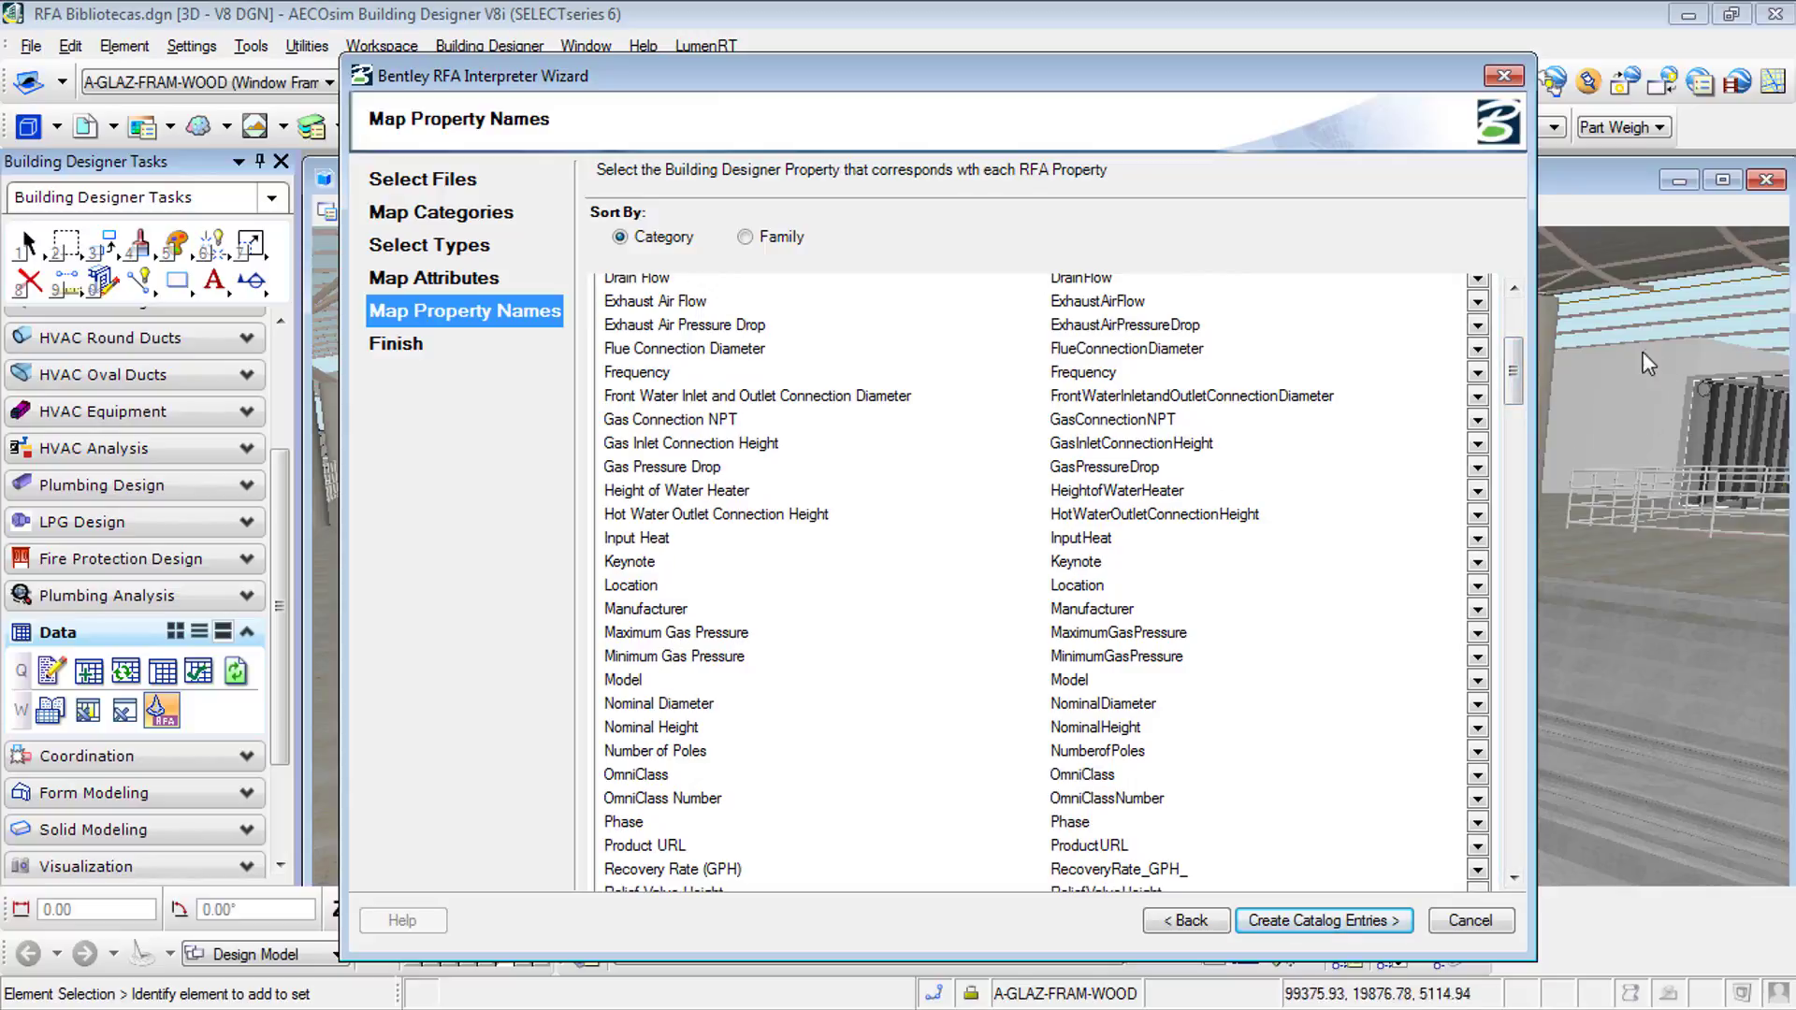
pyautogui.moveTo(1515, 365); pyautogui.dragTo(1509, 317)
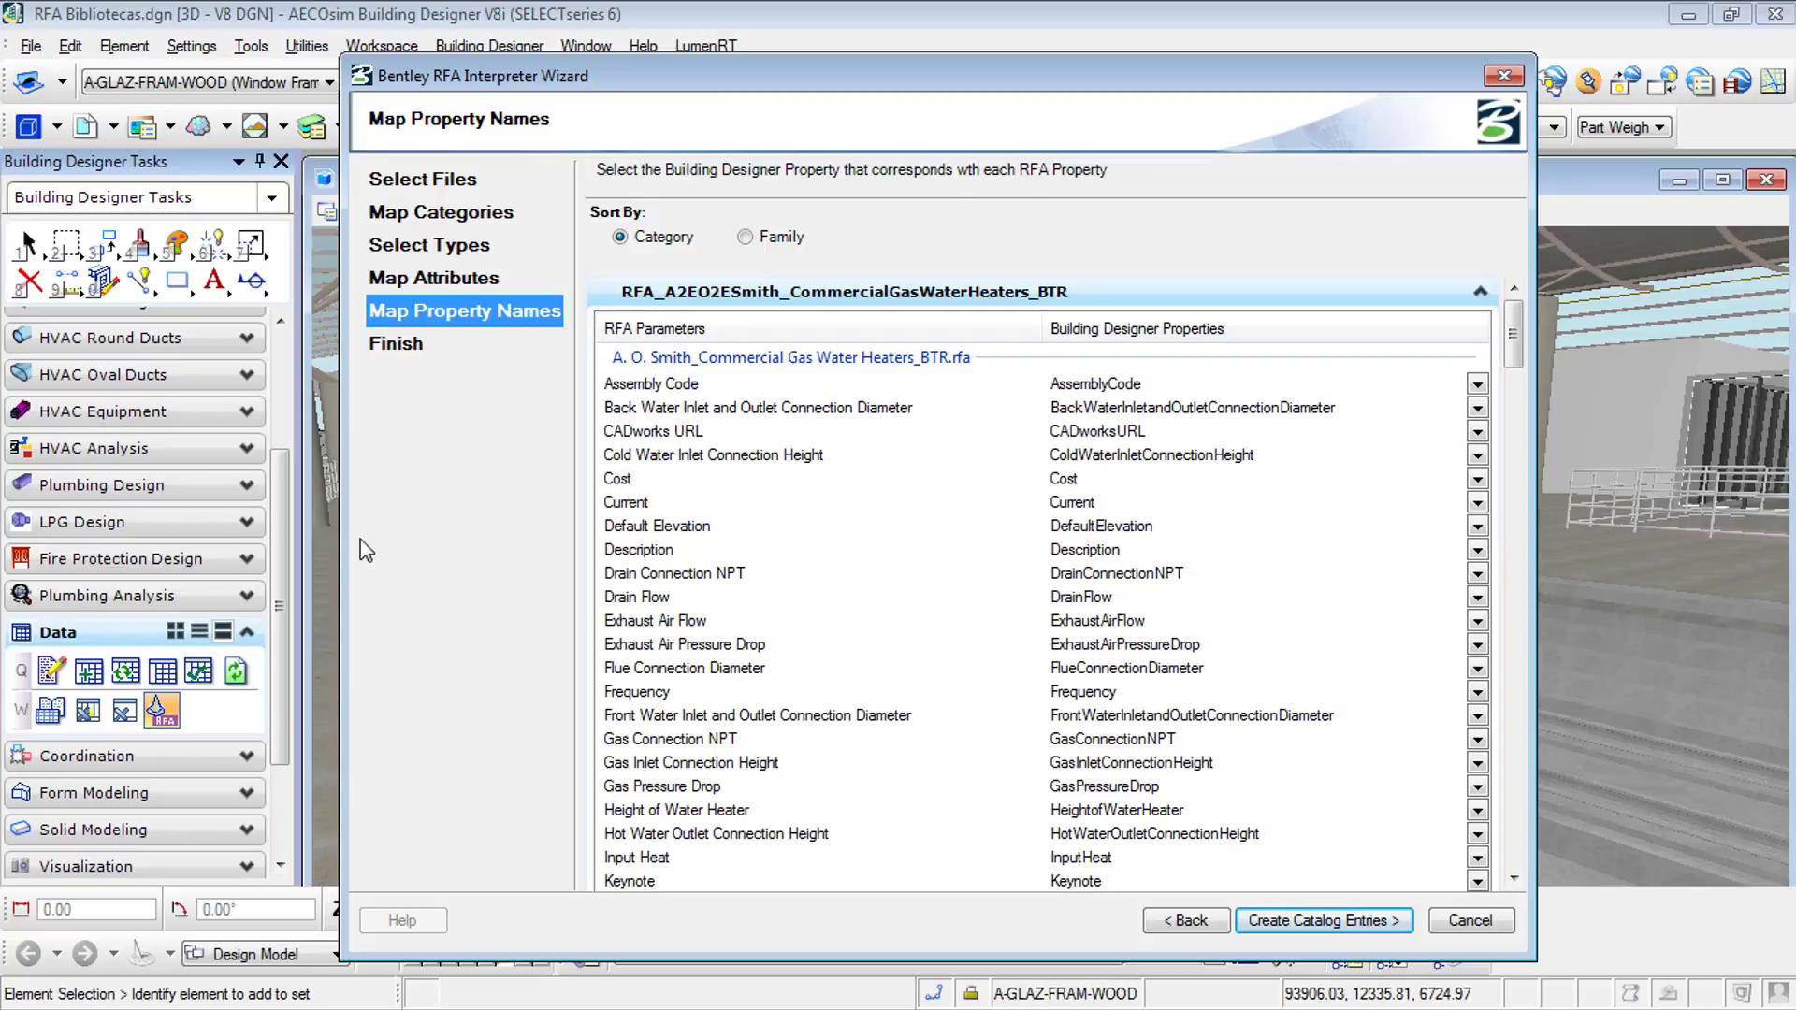
pyautogui.click(1151, 479)
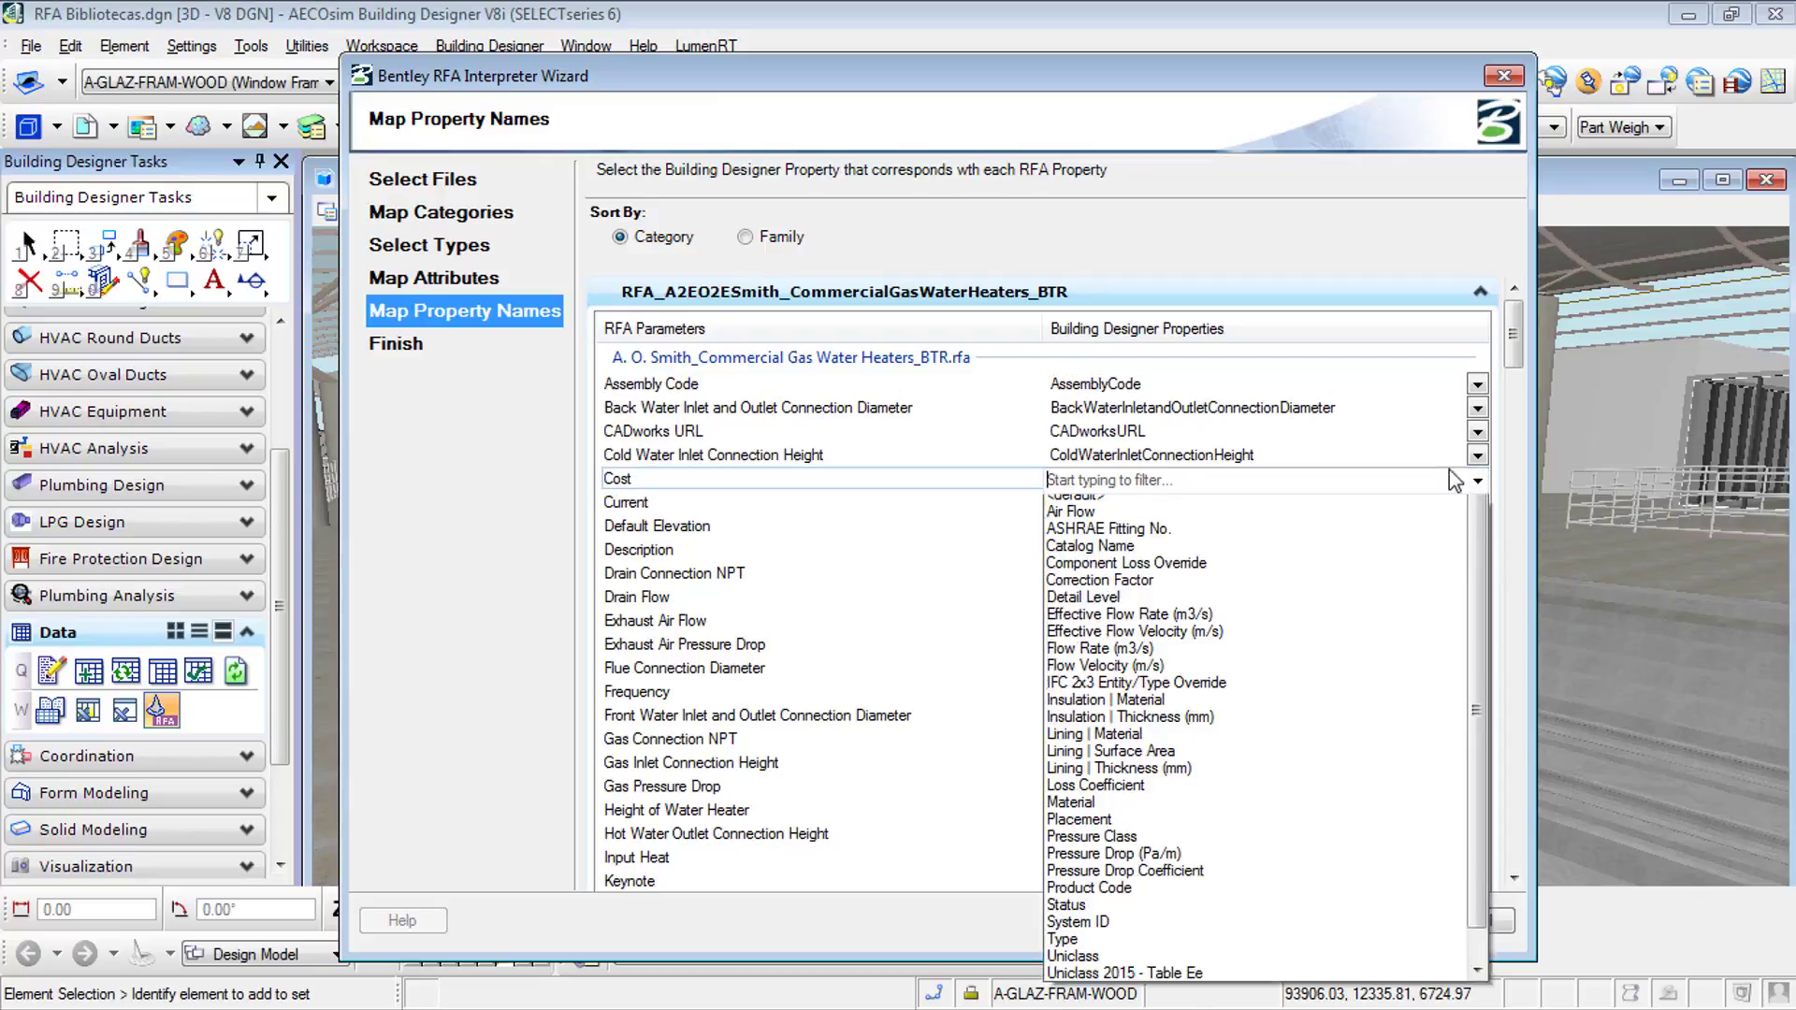
pyautogui.moveTo(1480, 581); pyautogui.dragTo(1494, 677)
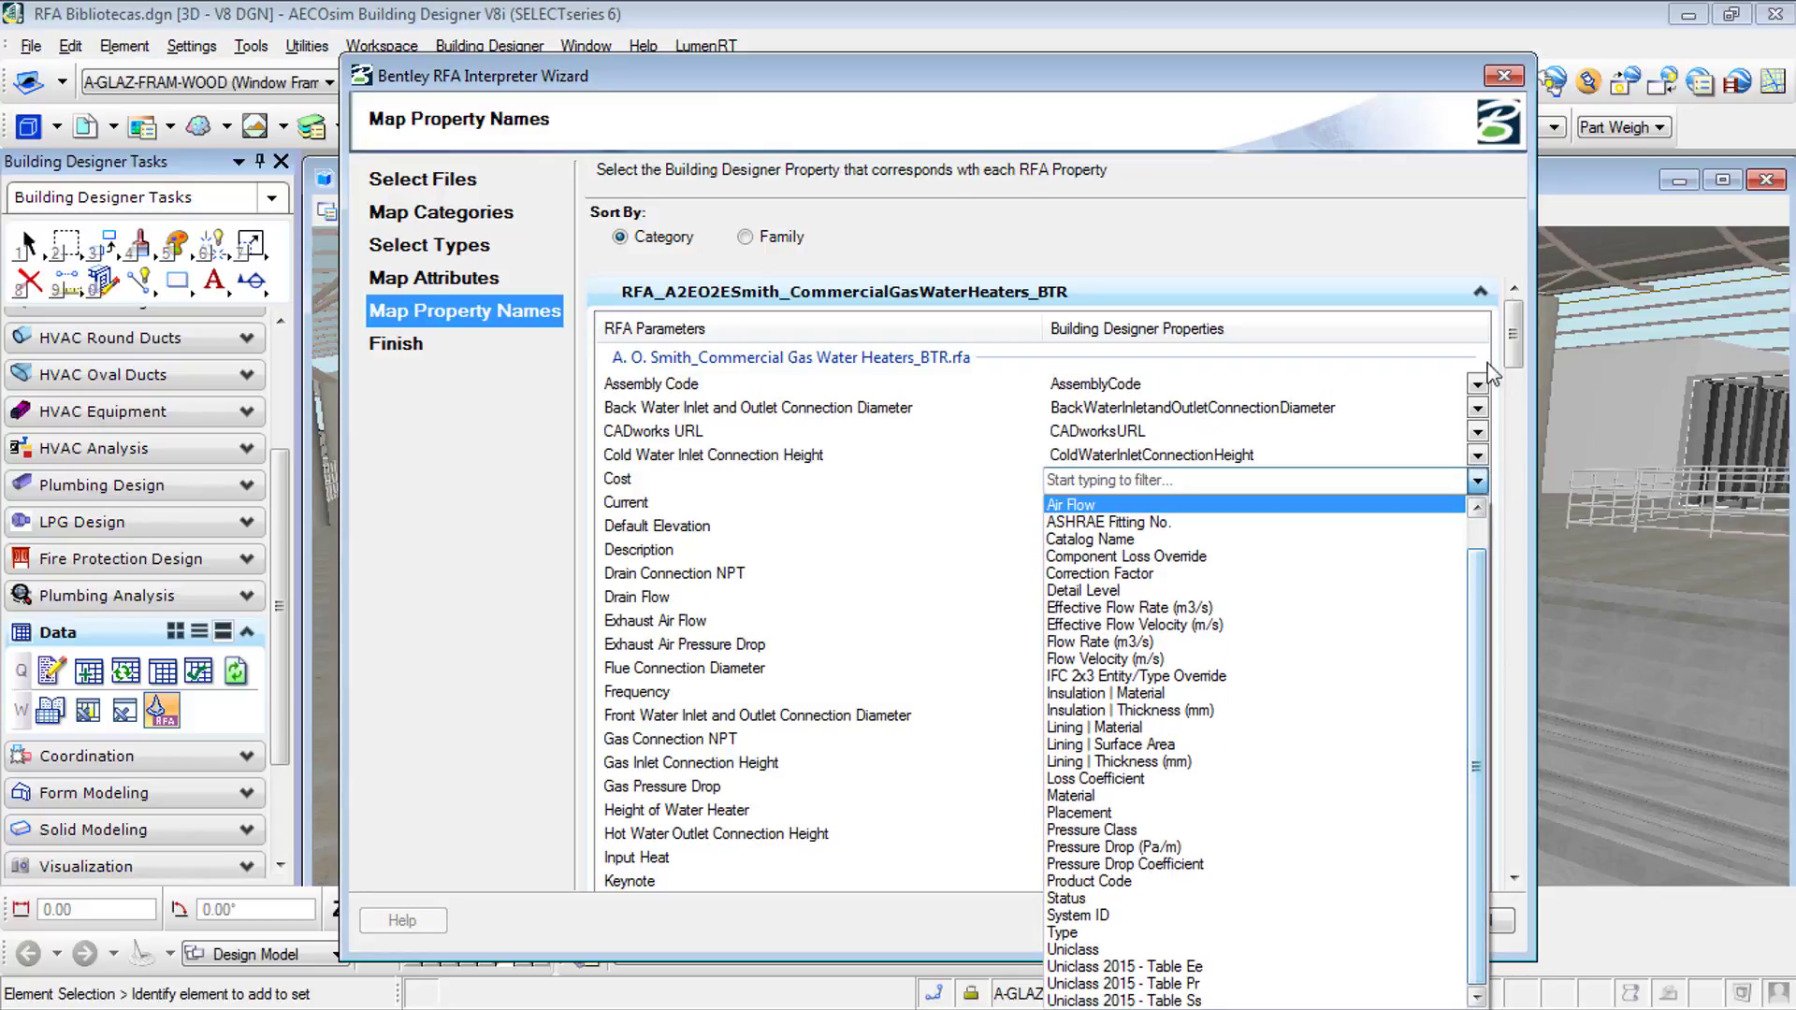
pyautogui.click(1517, 332)
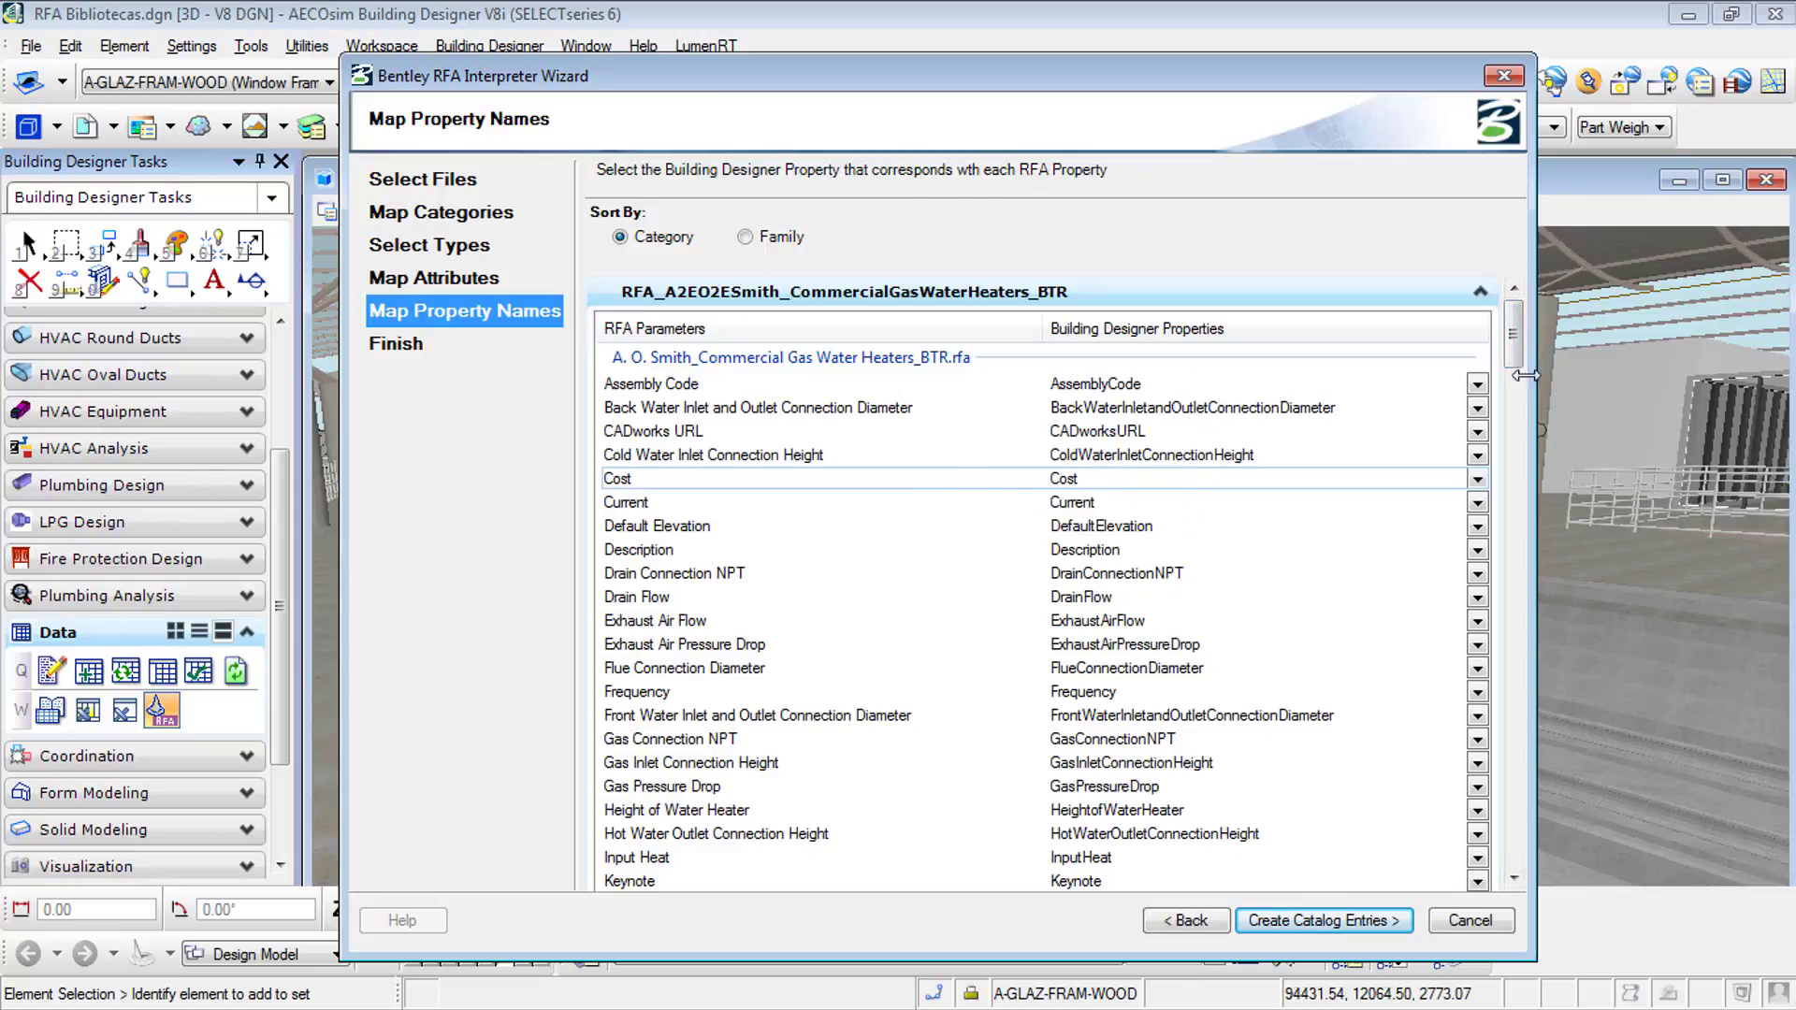
pyautogui.scroll(-3, 1520, 360)
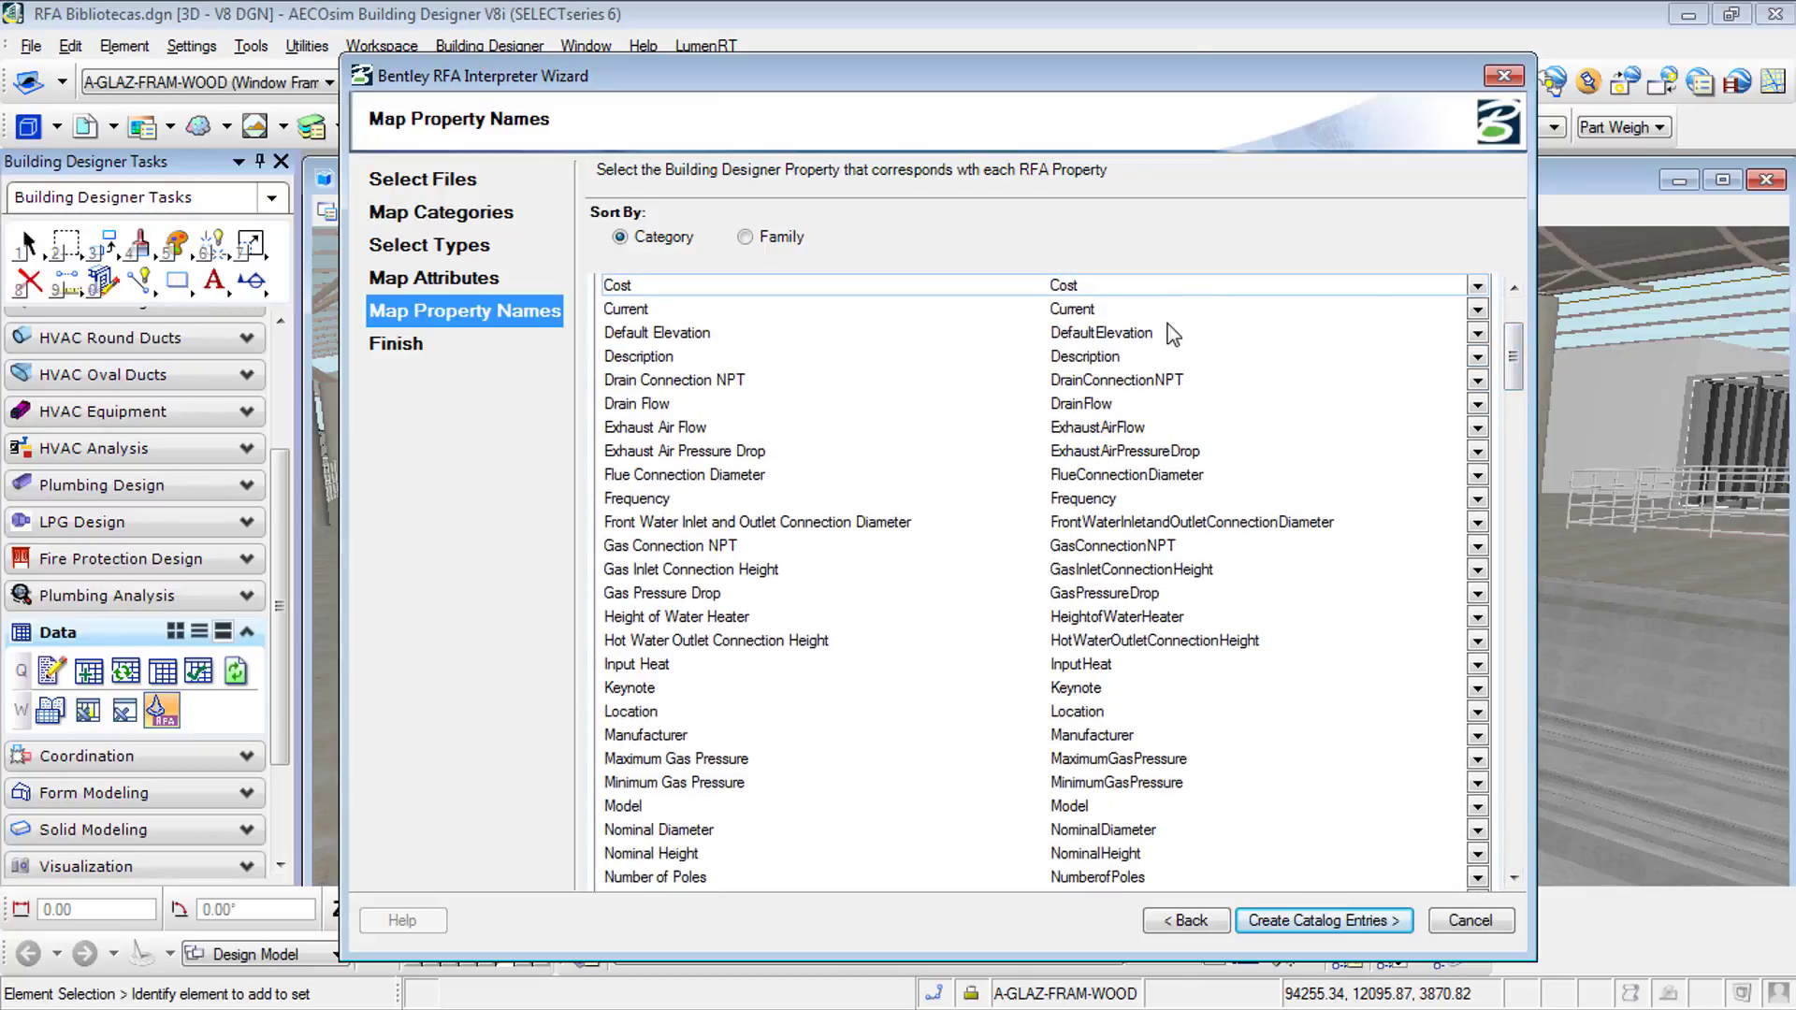
# Step: Examine the property mappings further down the list and the Building Designer properties available for Thermal Resistance (R)
pyautogui.moveTo(1520, 365); pyautogui.dragTo(1509, 711)
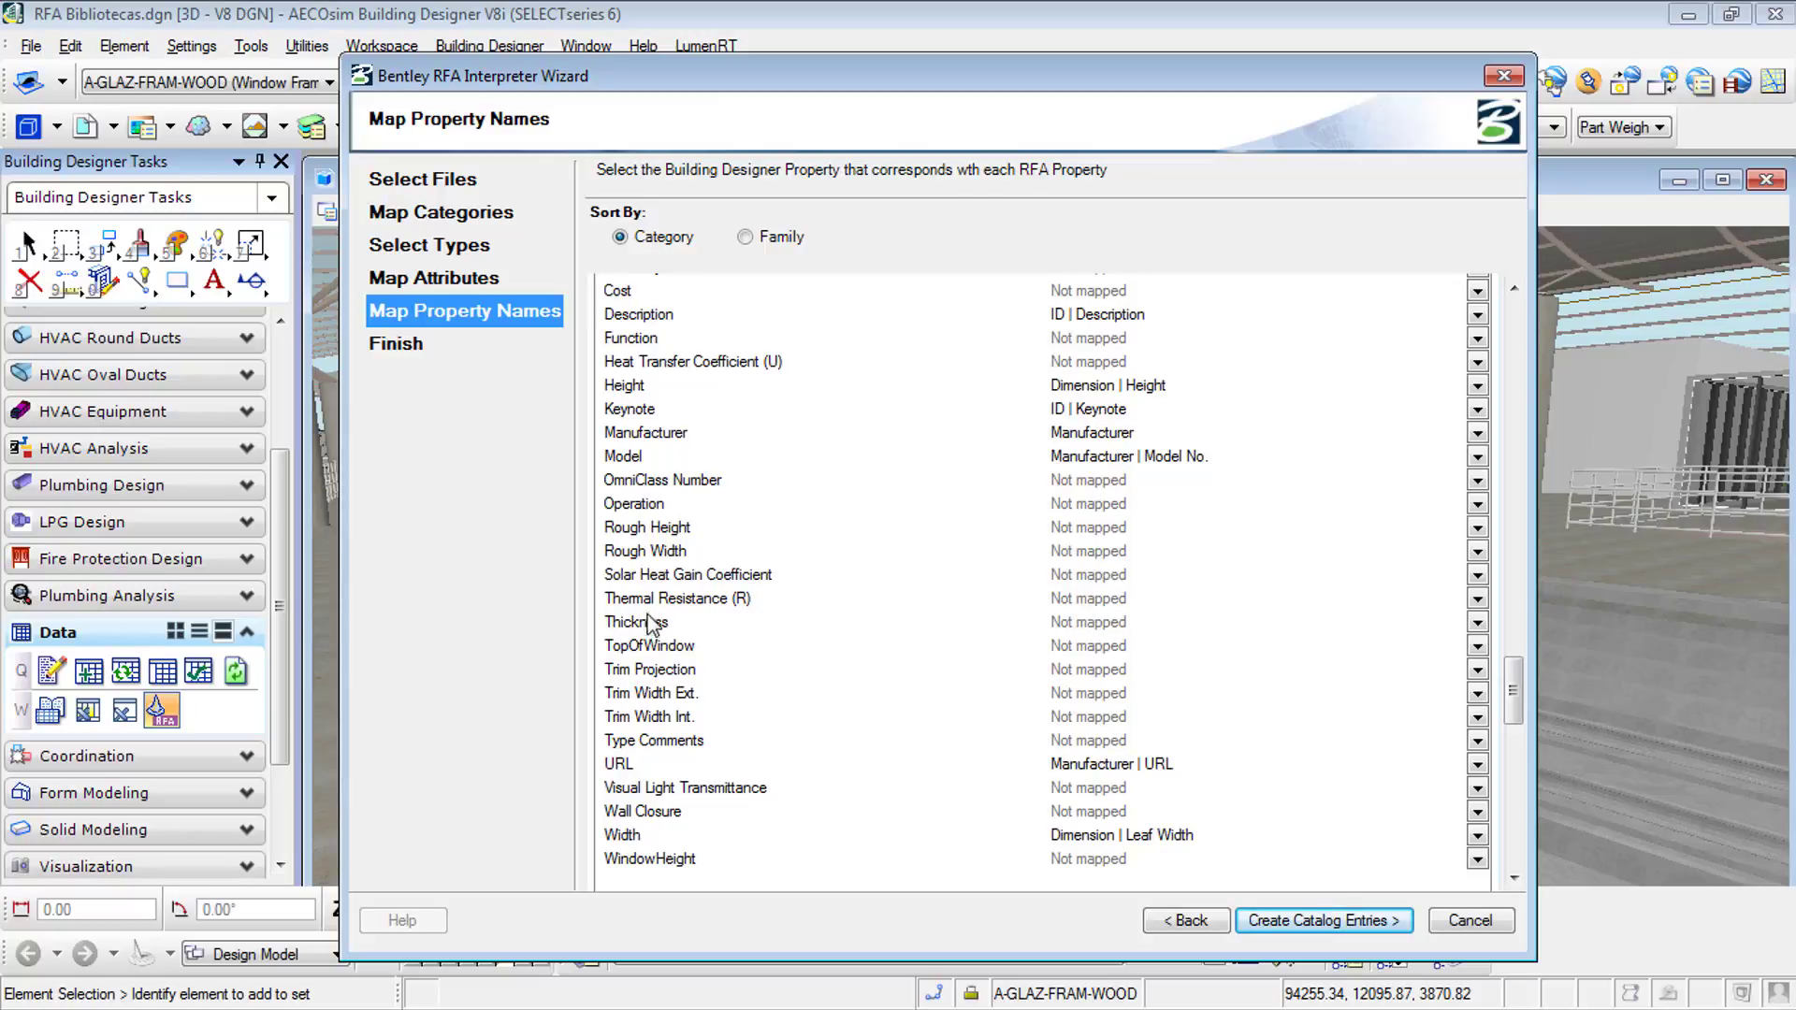
pyautogui.click(1125, 601)
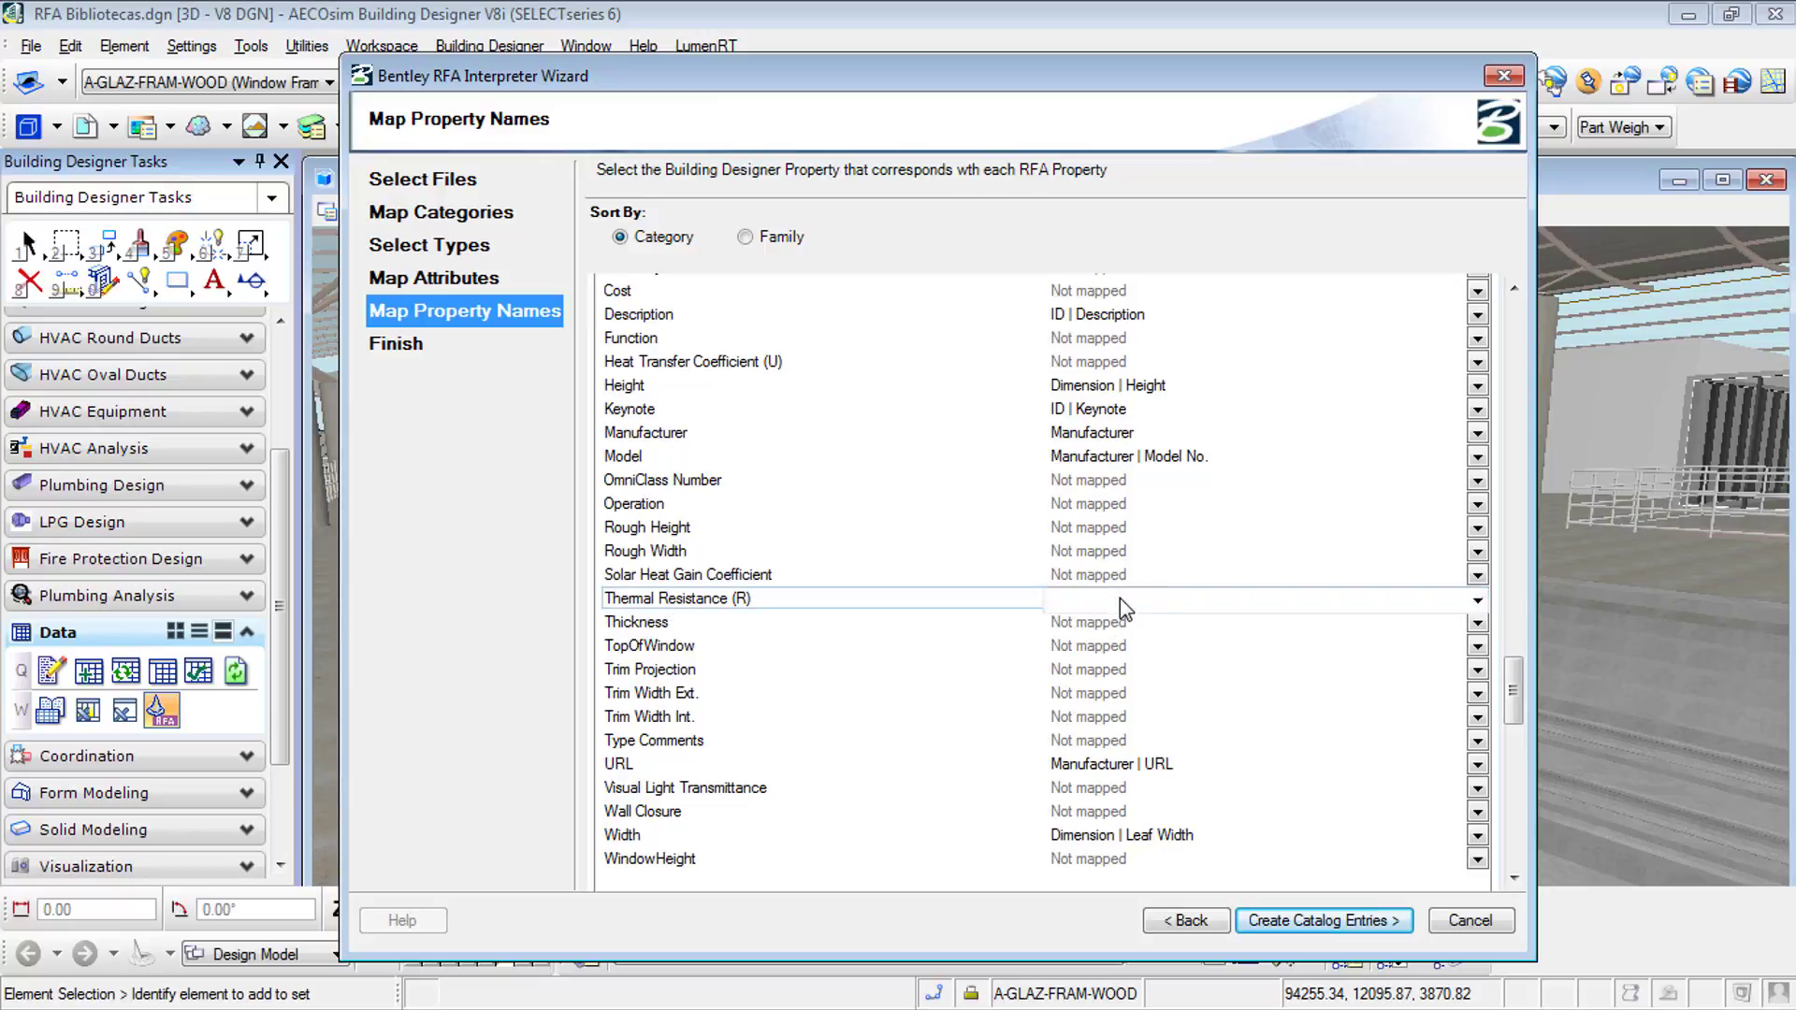
pyautogui.moveTo(1476, 226); pyautogui.dragTo(1429, 508)
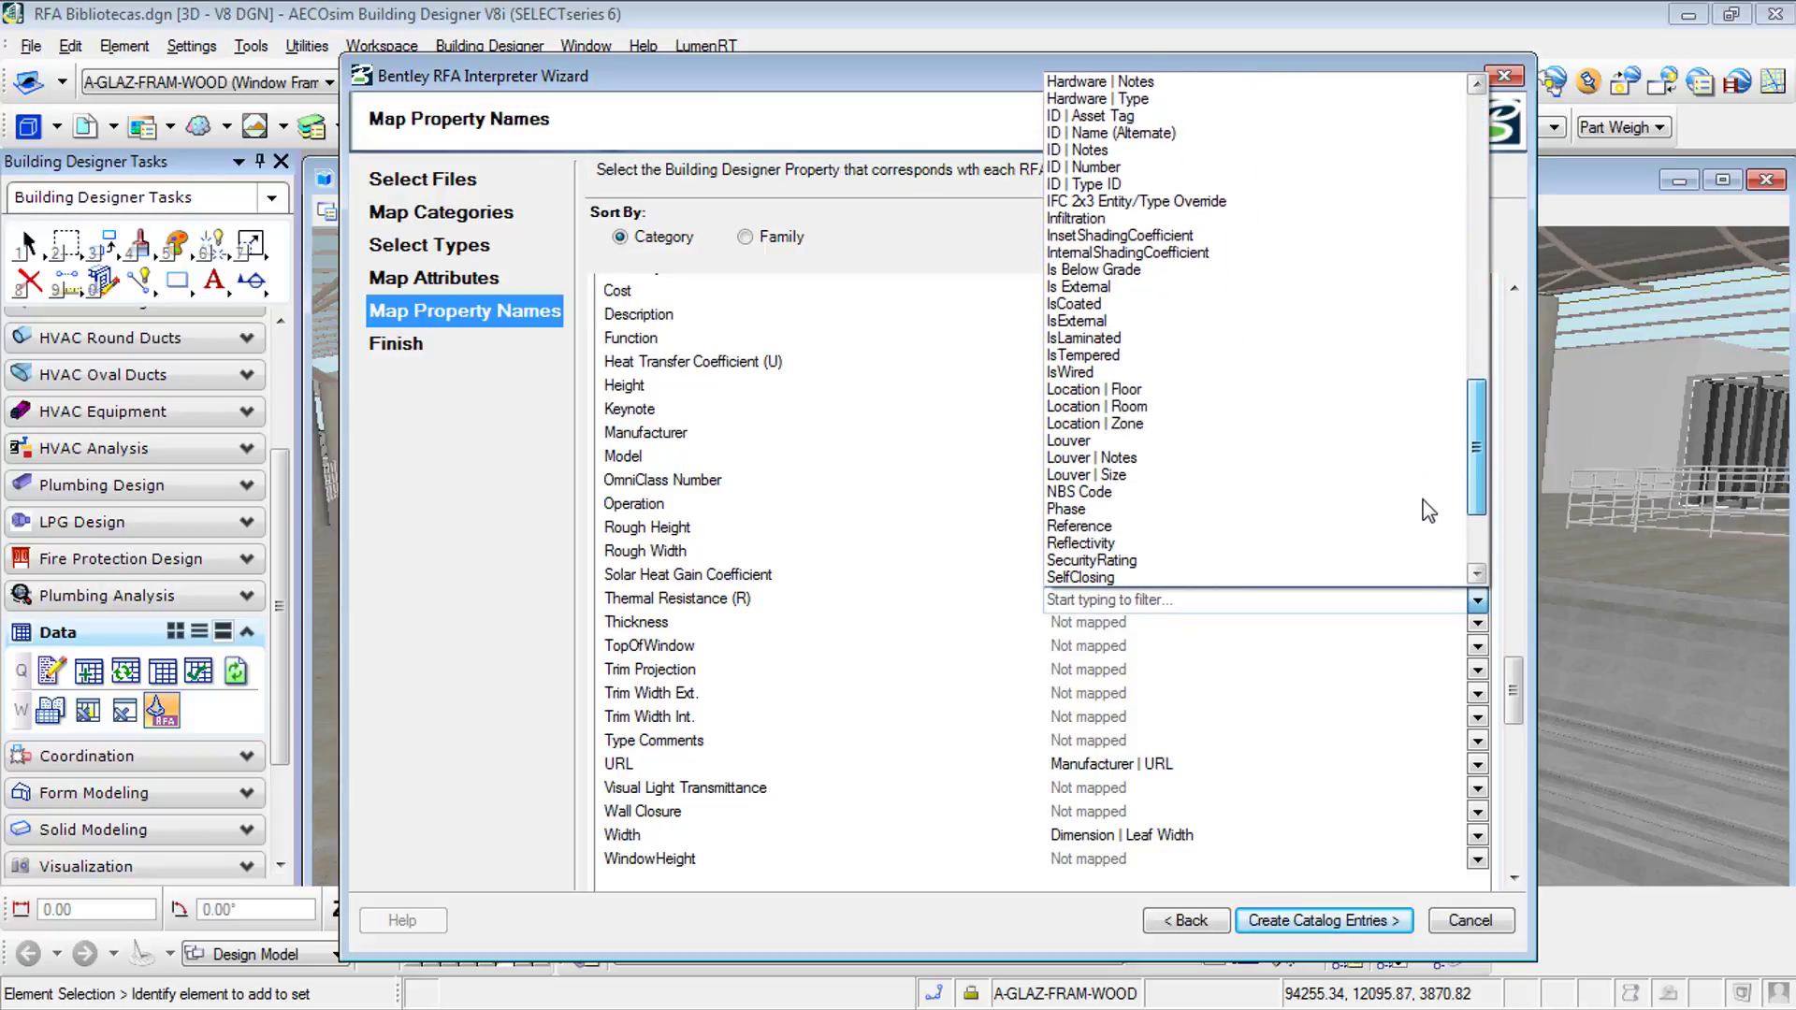
pyautogui.click(1519, 701)
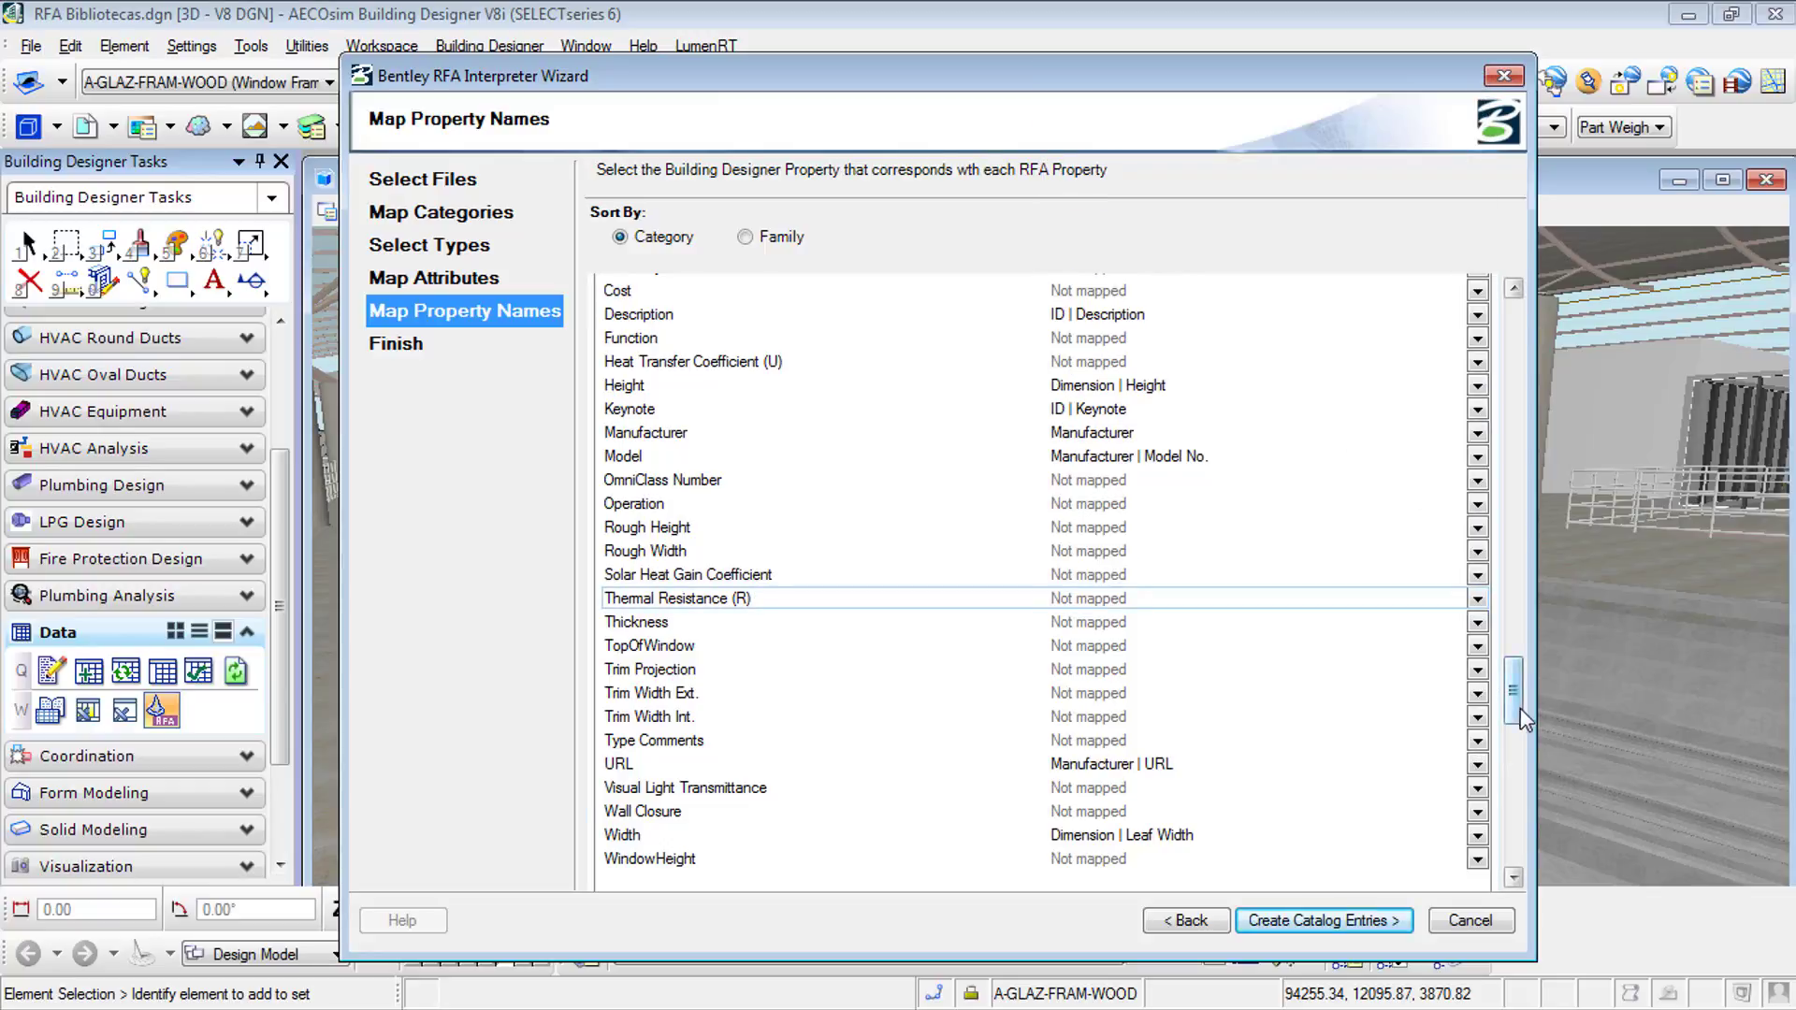
# Step: Create the catalog entries with the current property mapping and finish the wizard
pyautogui.moveTo(1514, 710); pyautogui.dragTo(1499, 907)
pyautogui.click(1353, 919)
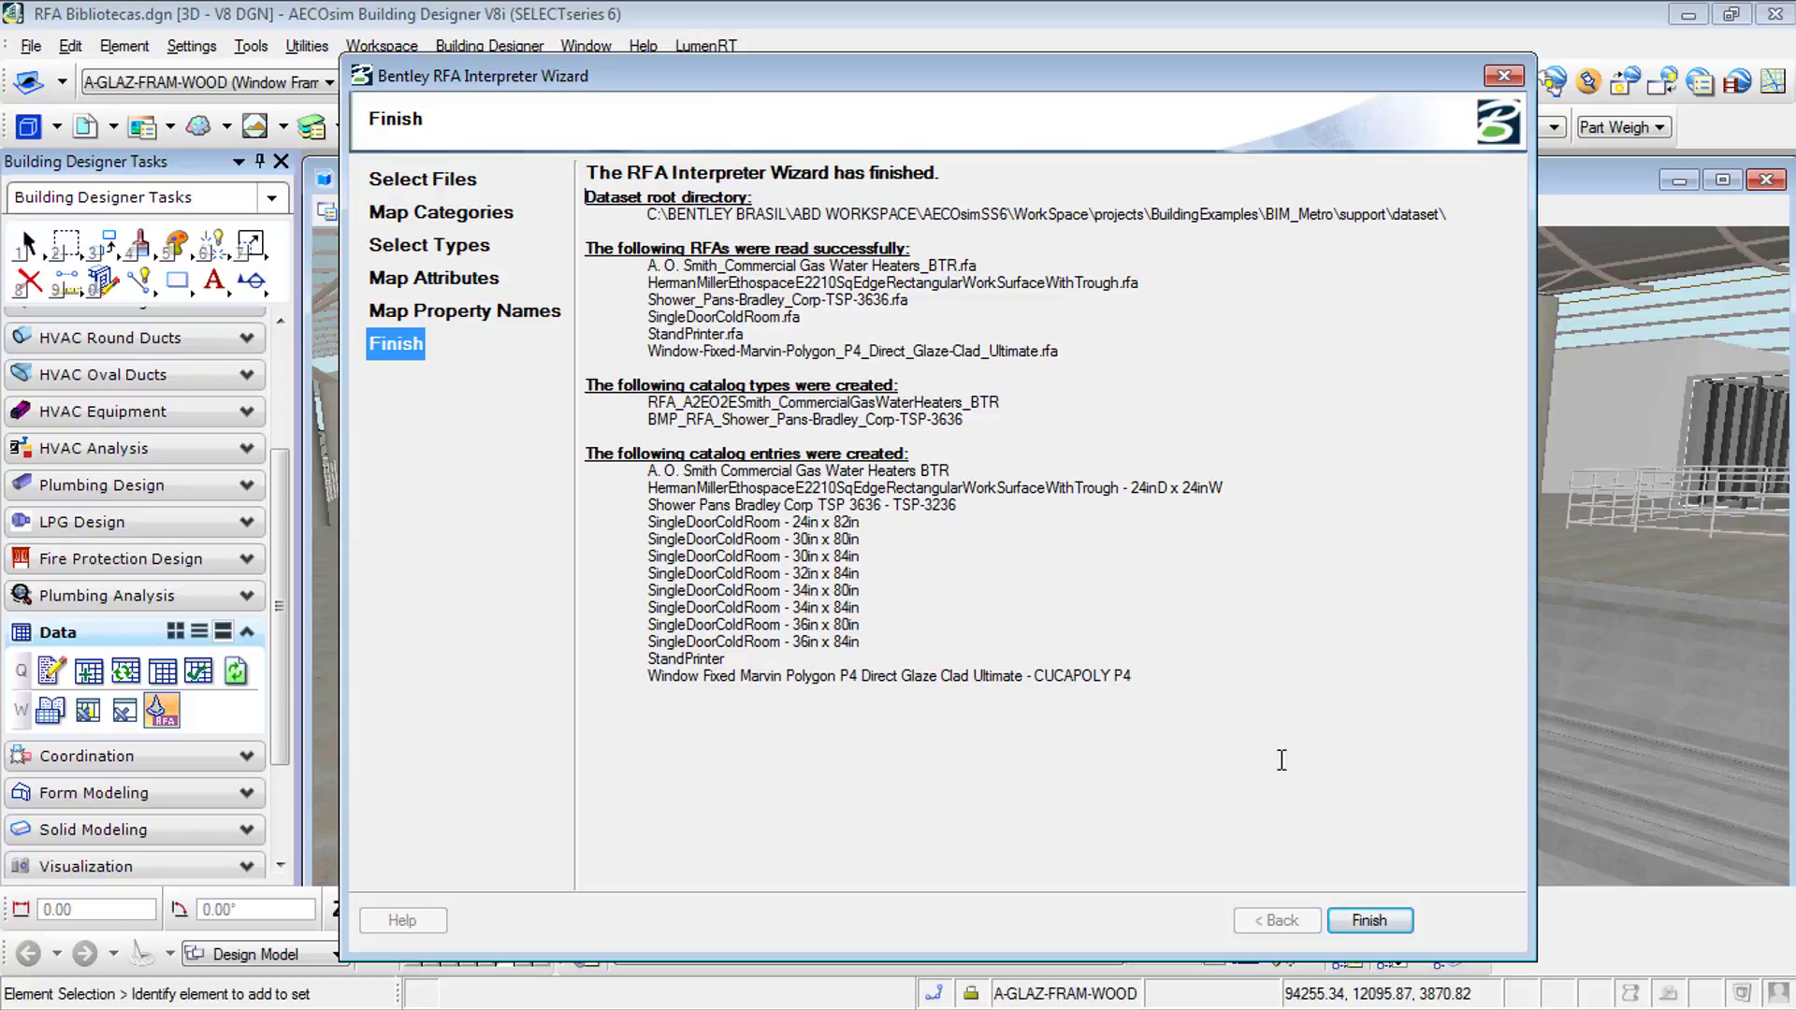
pyautogui.click(1371, 924)
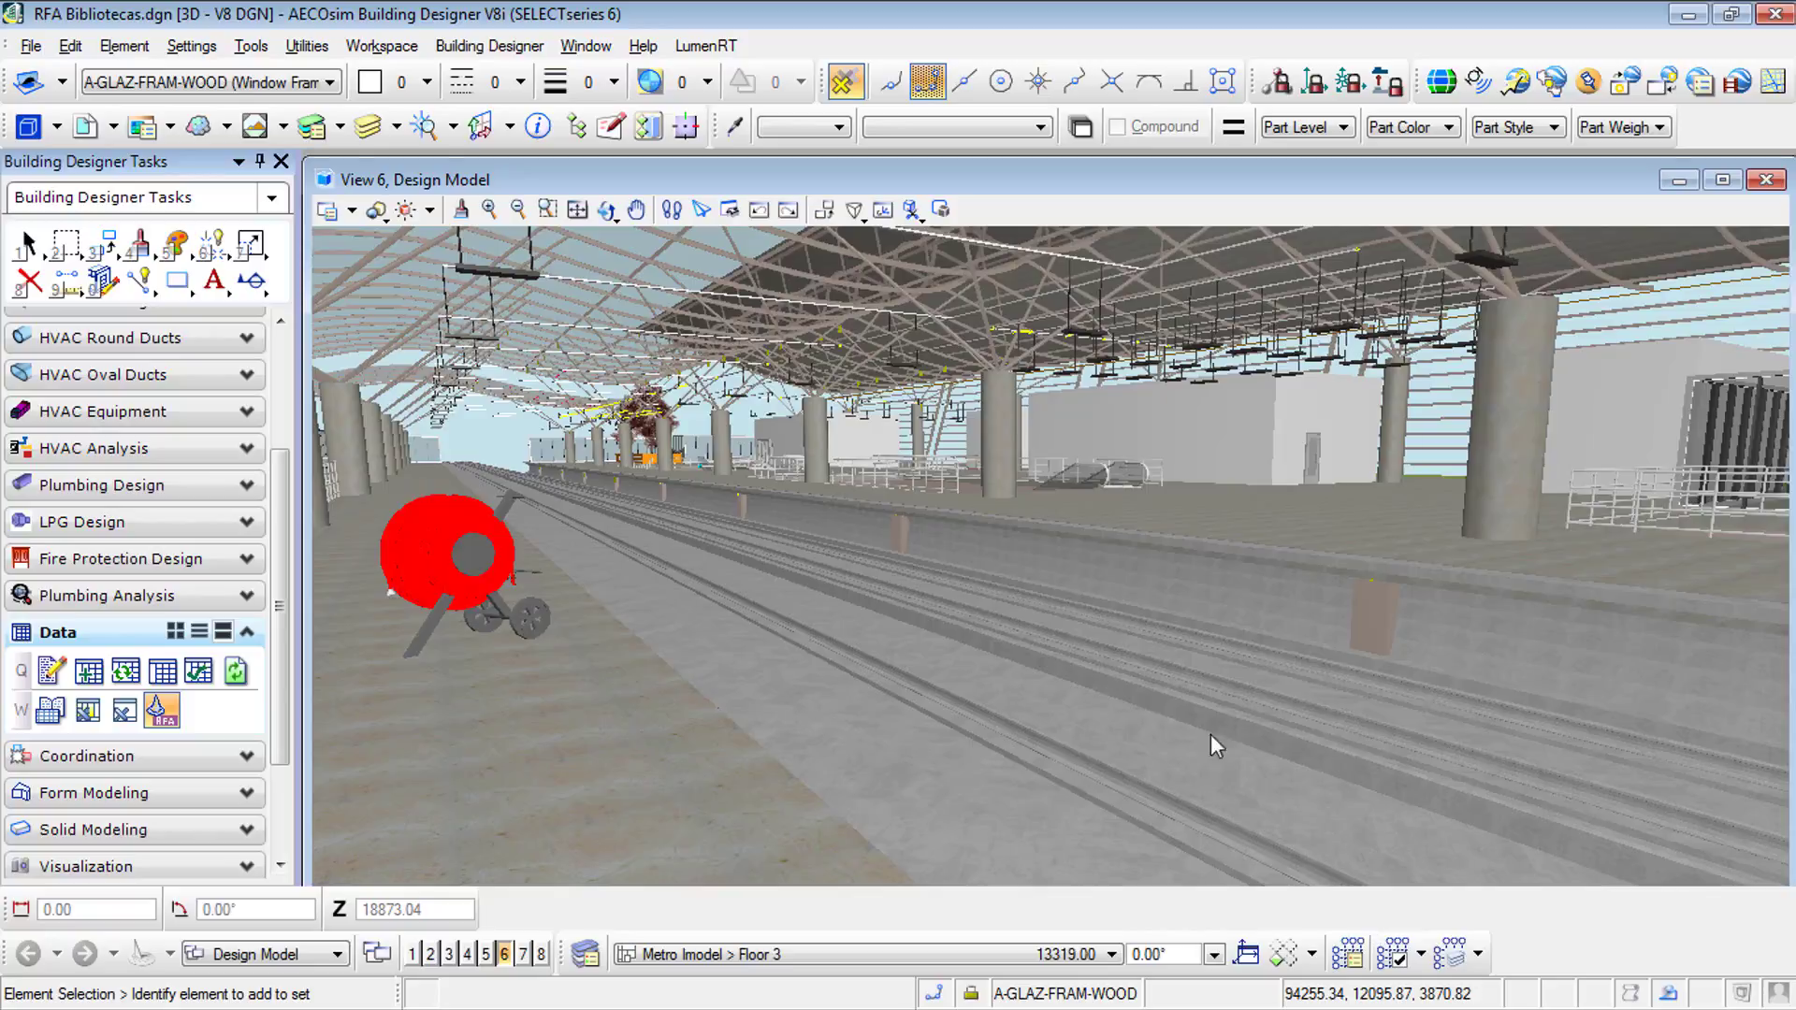
# Step: Start placing the imported Window Fixed Marvin Polygon P4 Direct Glaze Clad Ultimate window and look through its properties
pyautogui.scroll(1, 285, 472)
pyautogui.moveTo(285, 472); pyautogui.dragTo(281, 359)
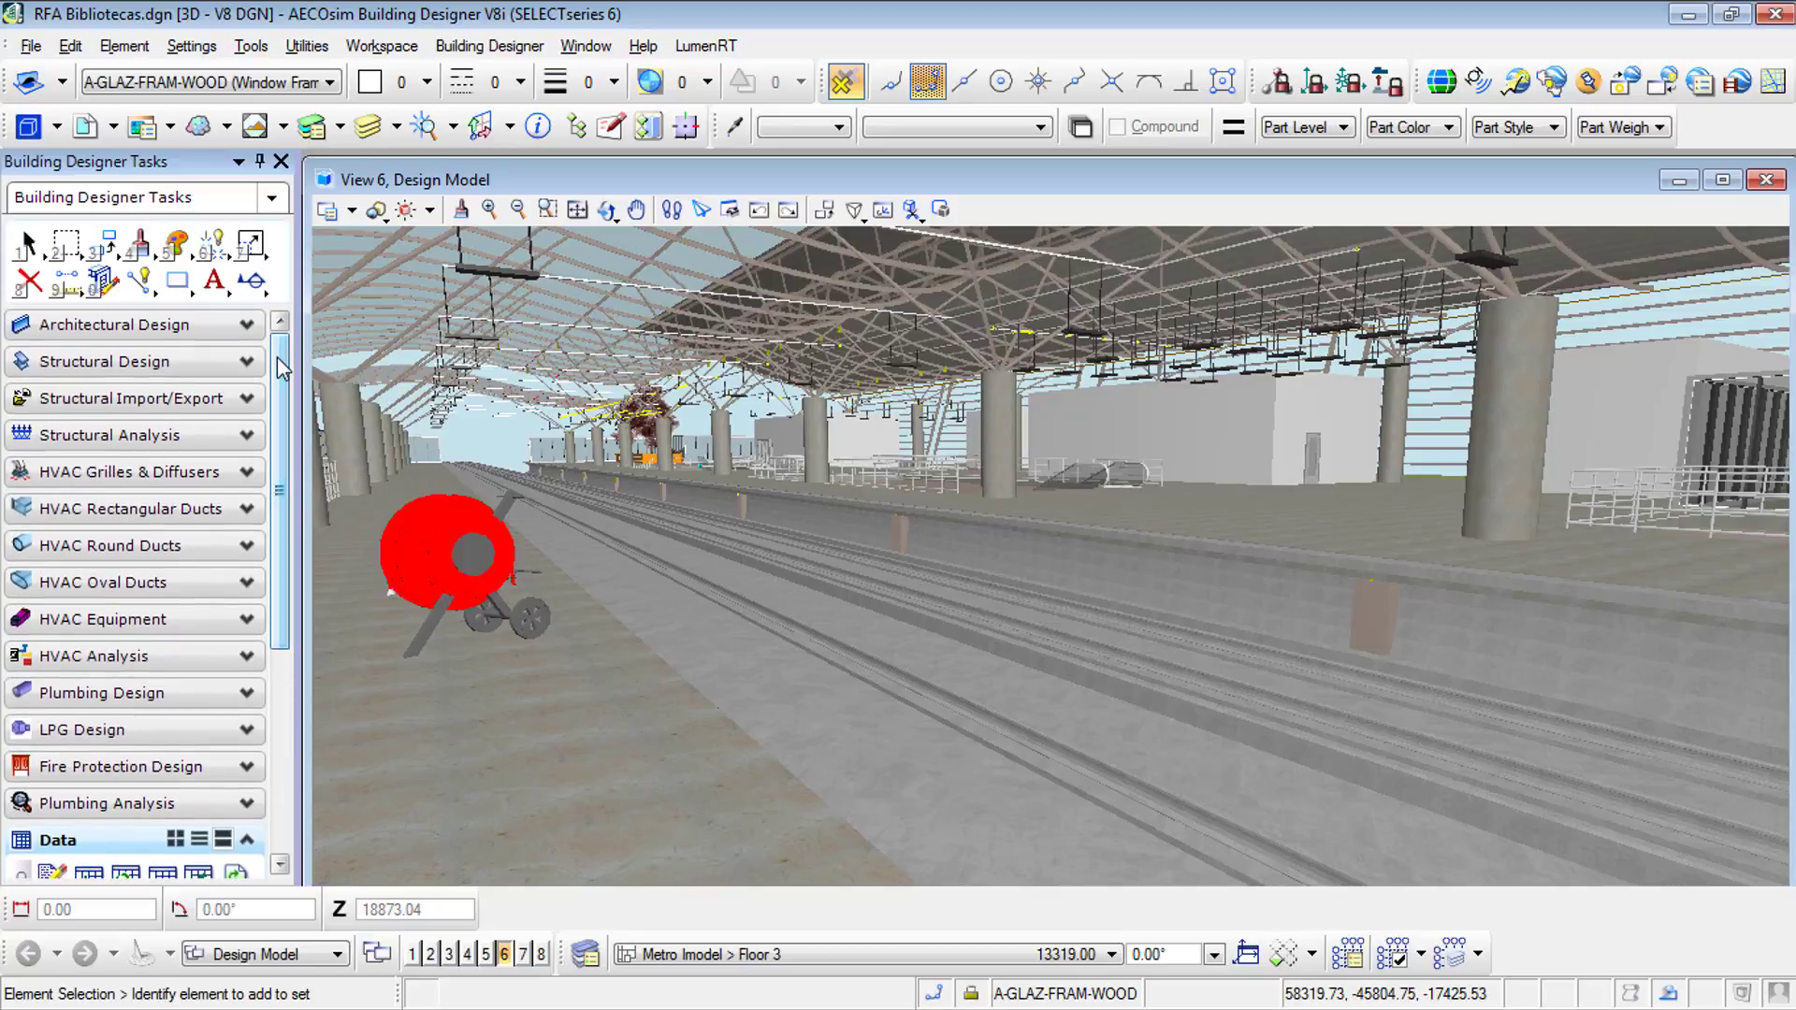
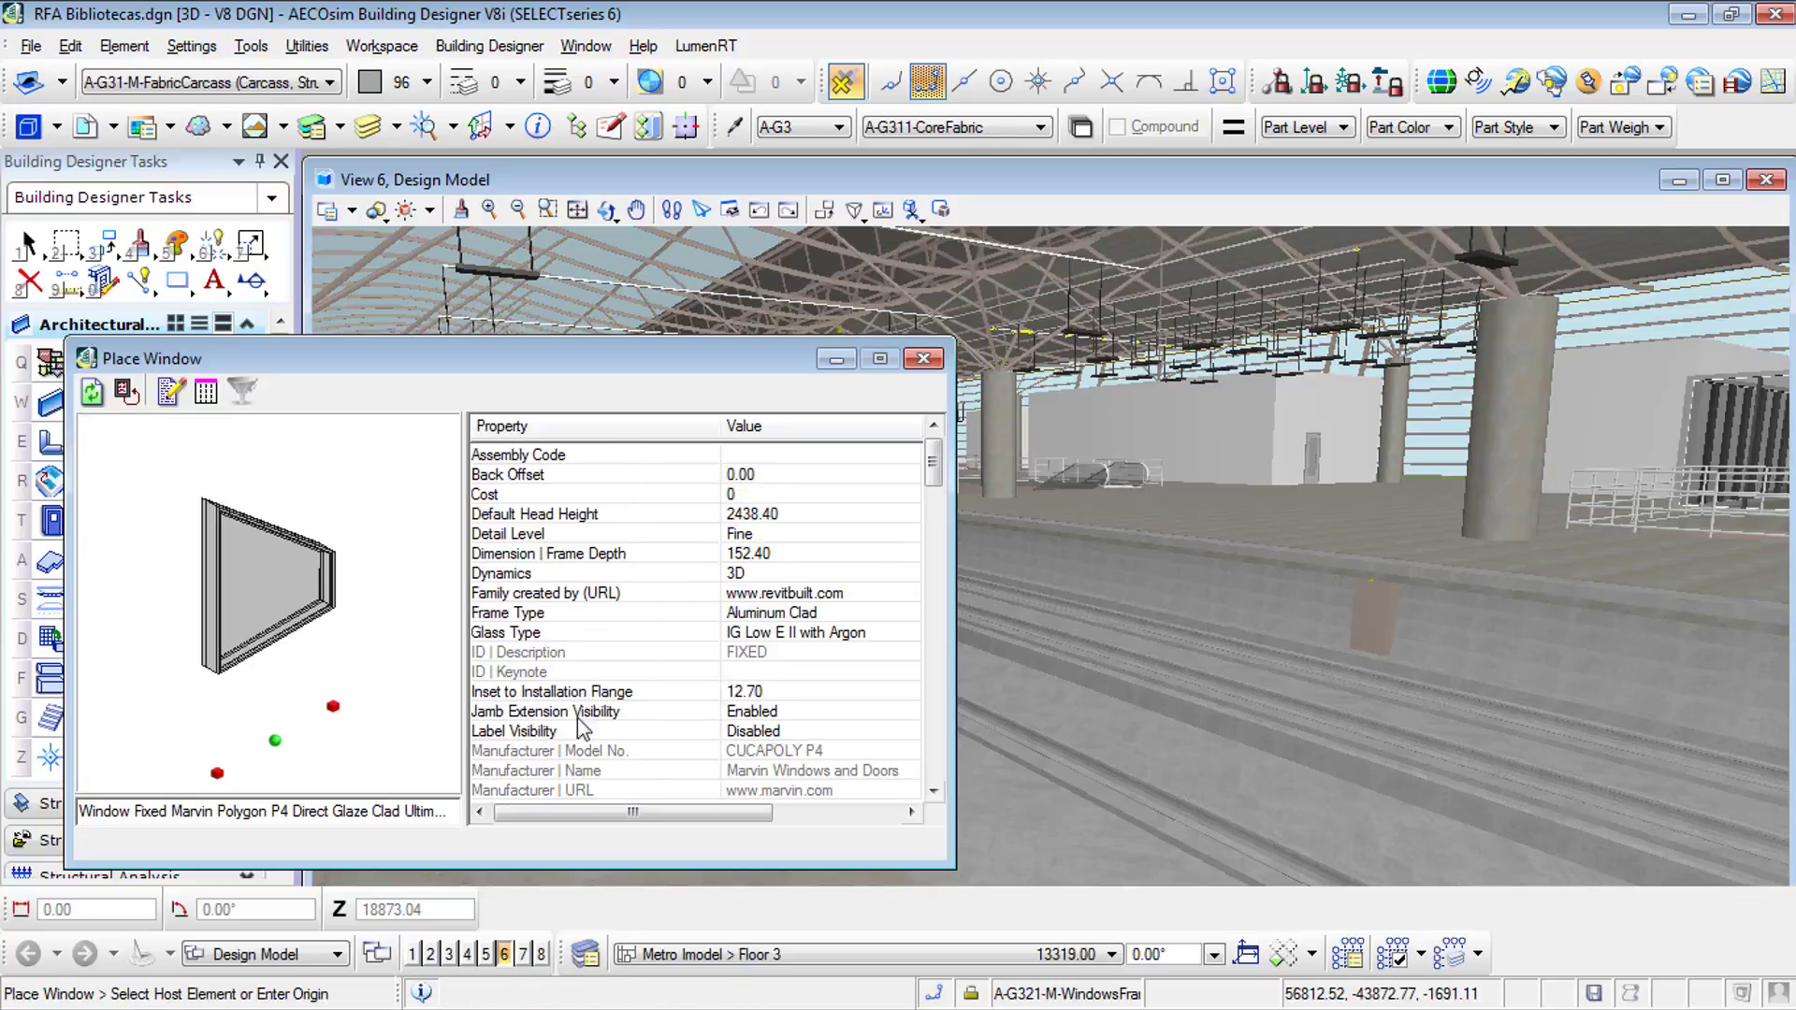
pyautogui.scroll(-4, 574, 516)
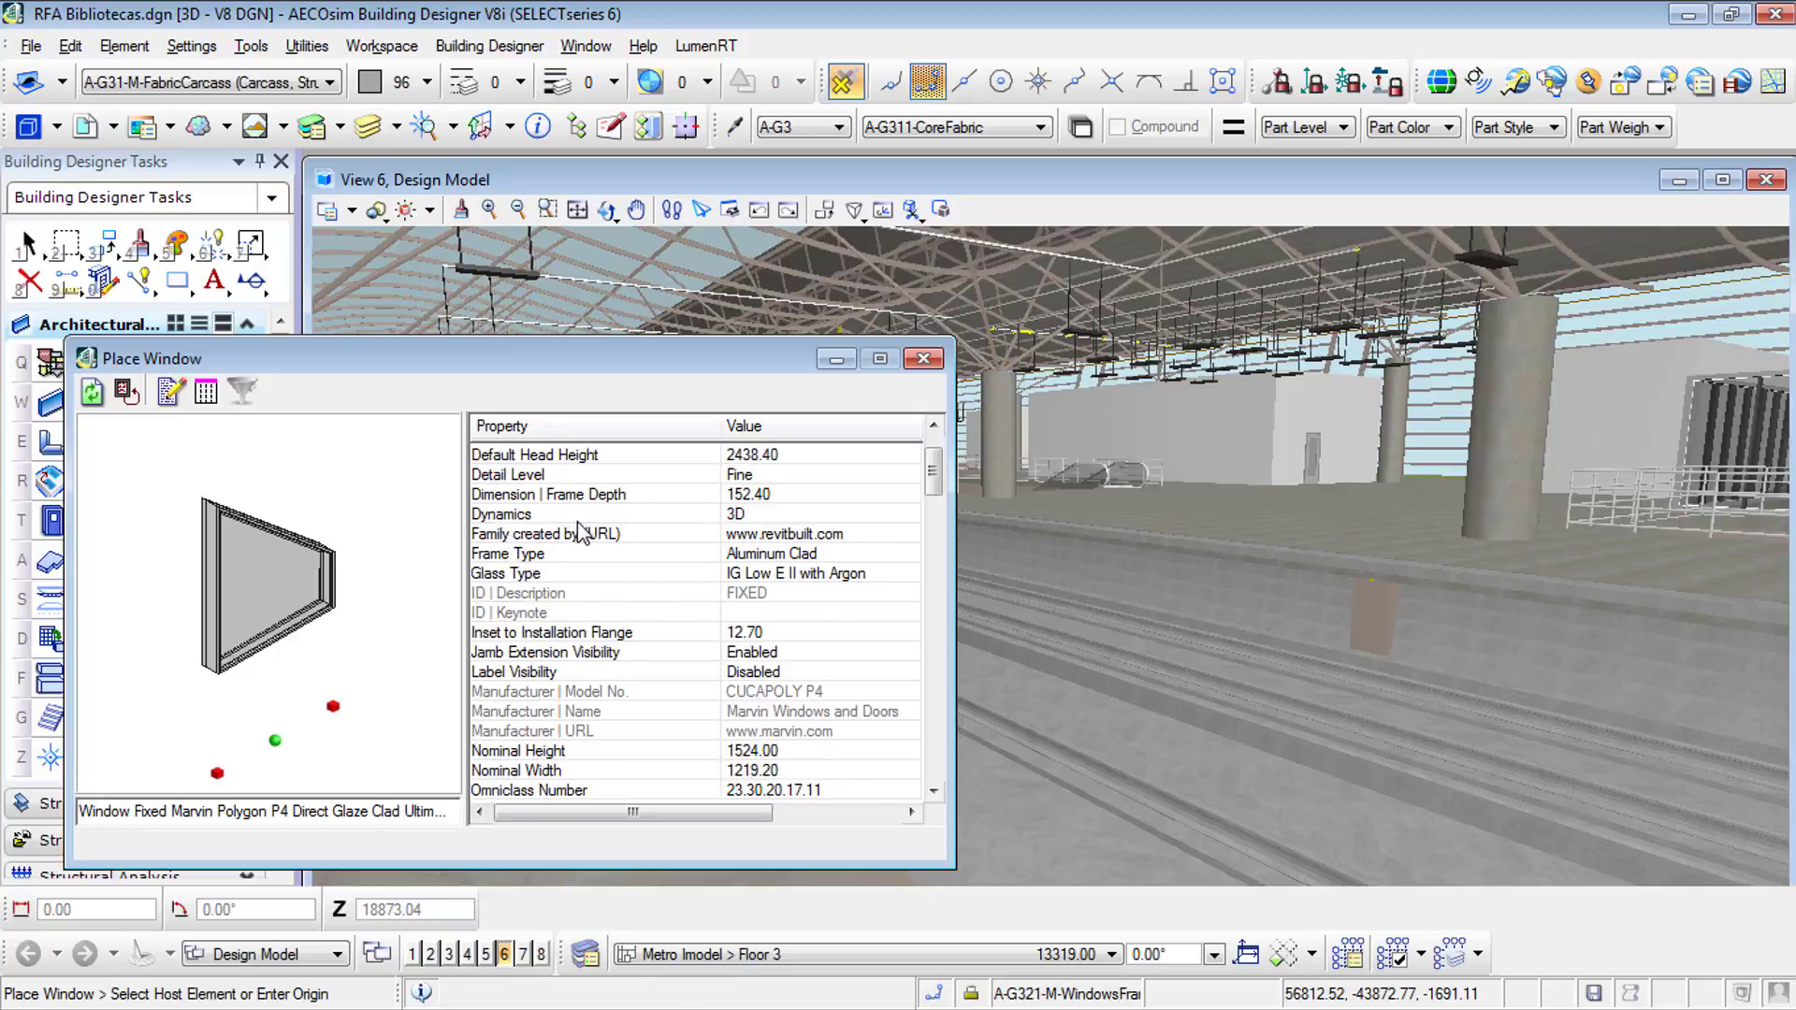
pyautogui.scroll(-10, 583, 487)
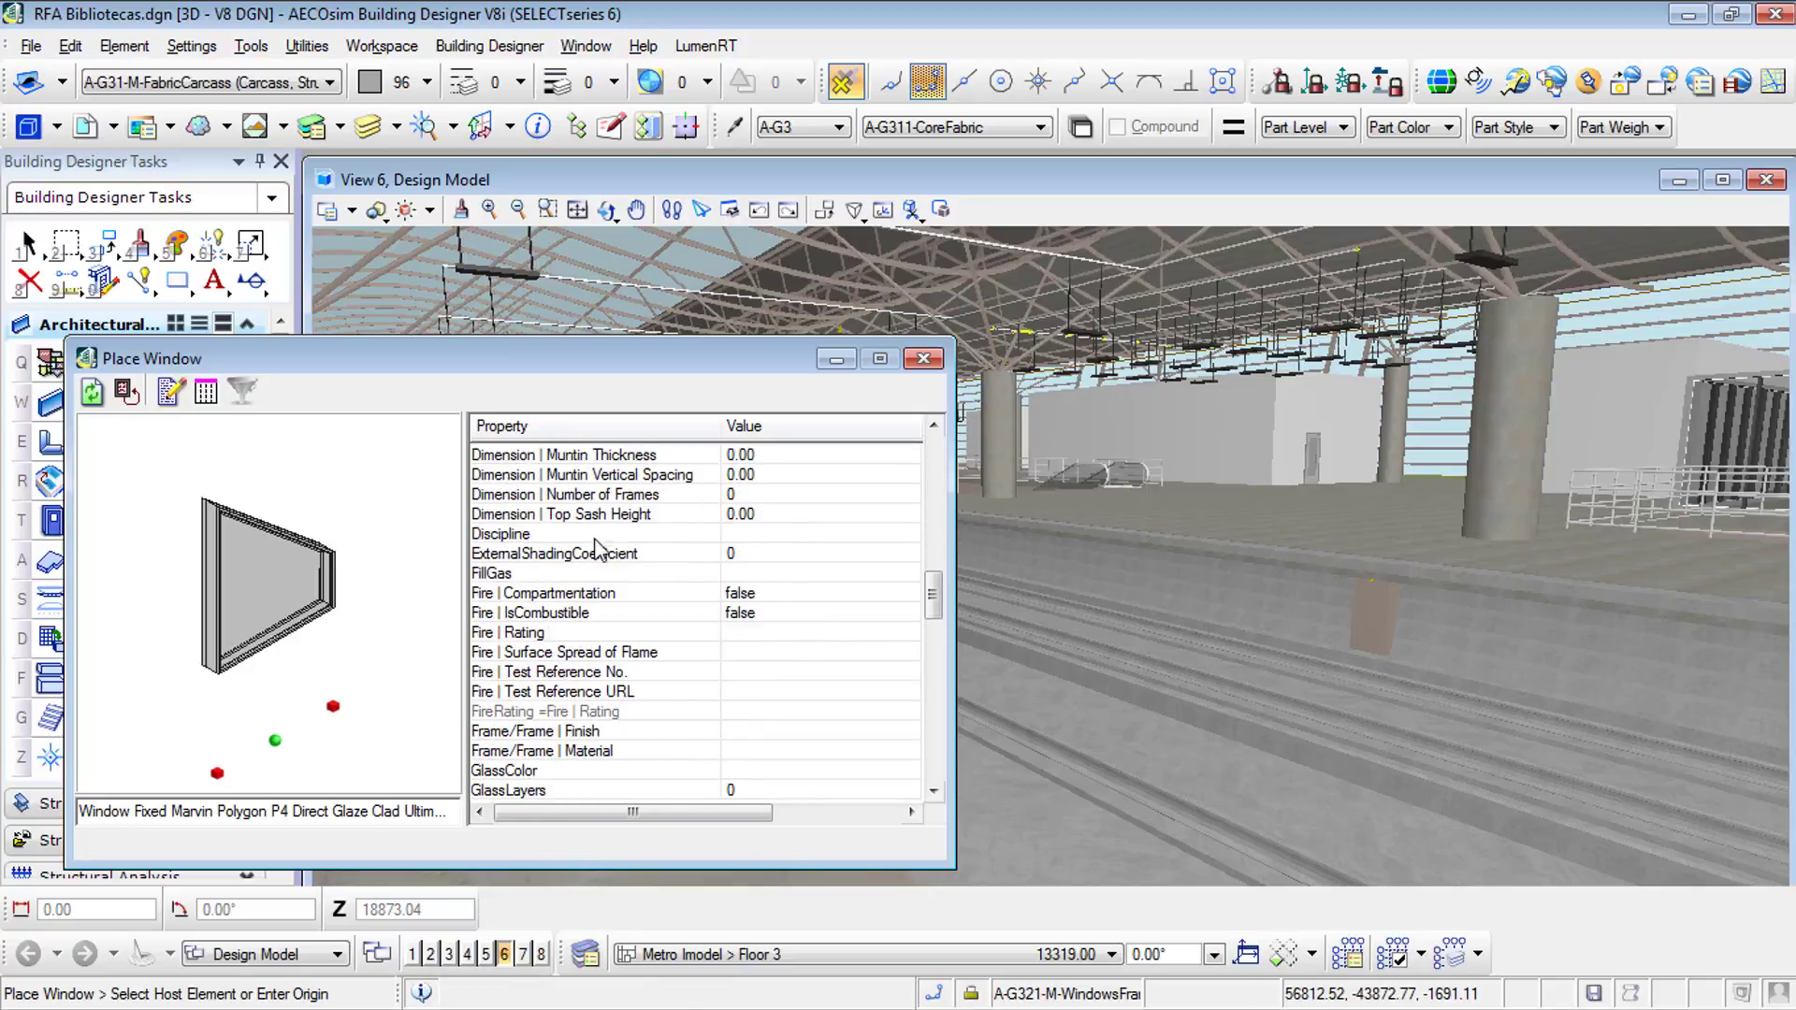
pyautogui.scroll(-4, 565, 659)
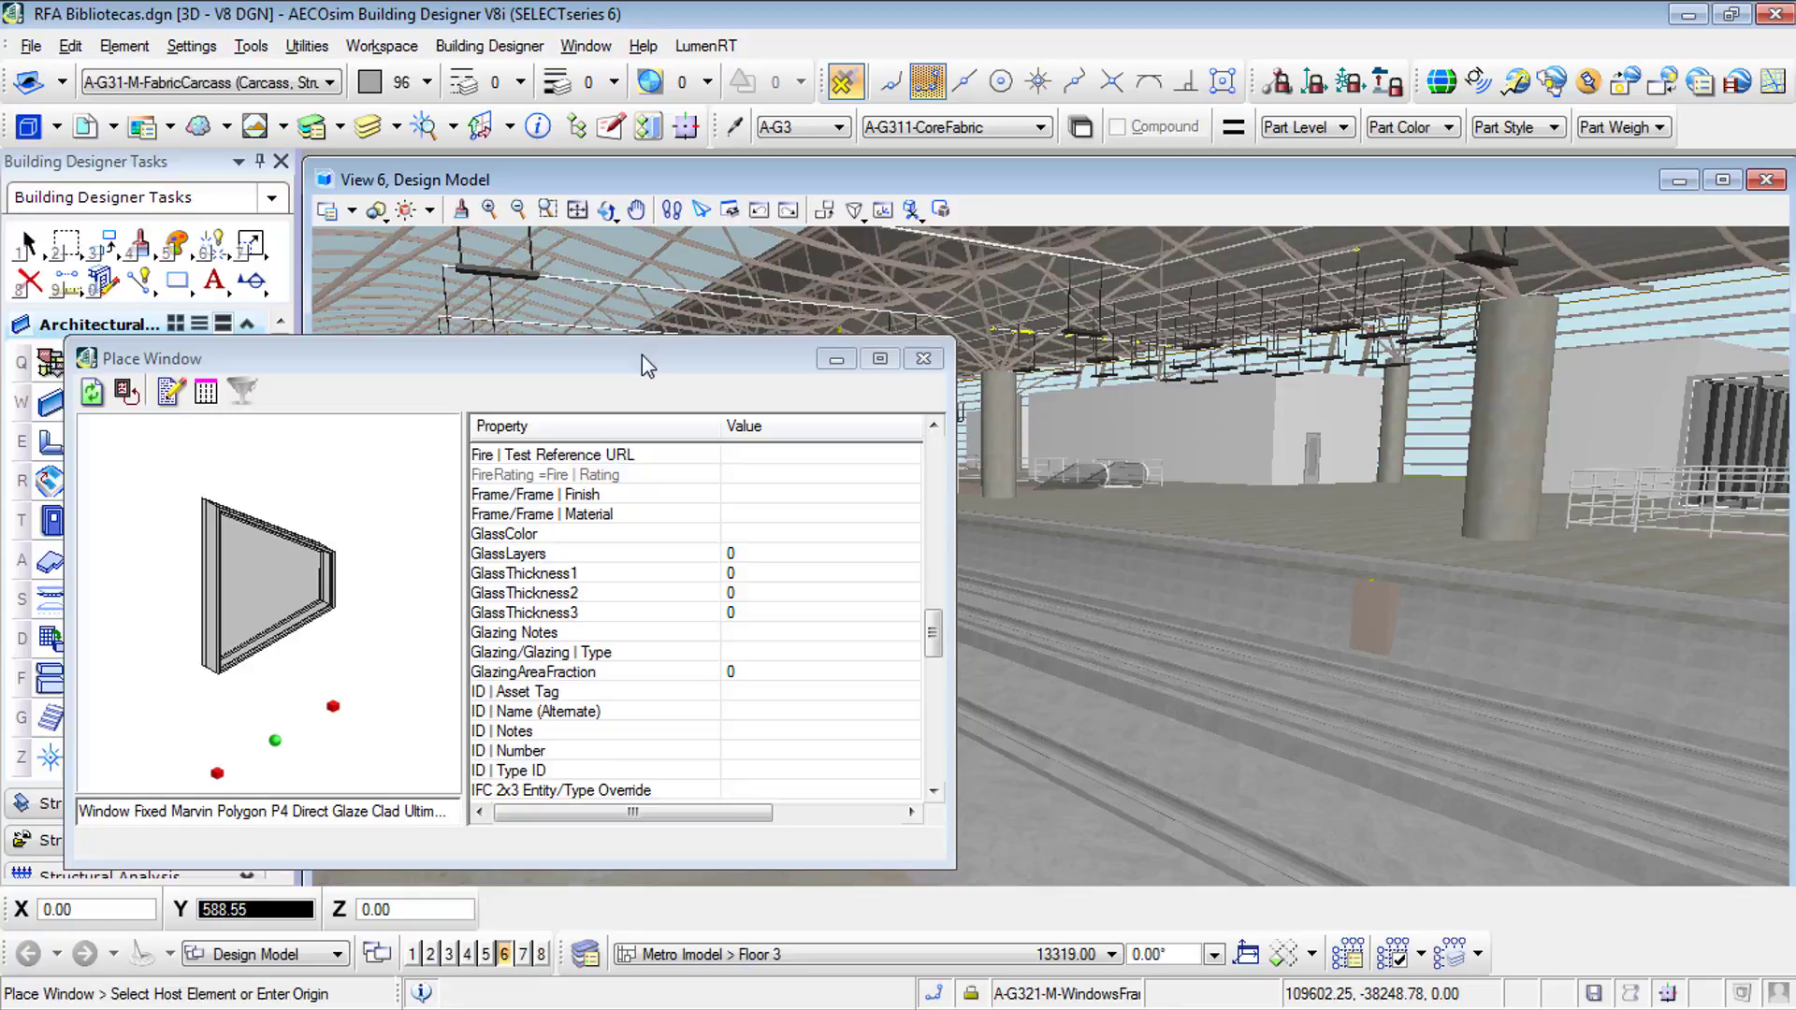
# Step: Place the polygon window in the long Blocos cerâmicos 9cm wall of the white room and close the Element Information window
pyautogui.moveTo(642, 357); pyautogui.dragTo(607, 681)
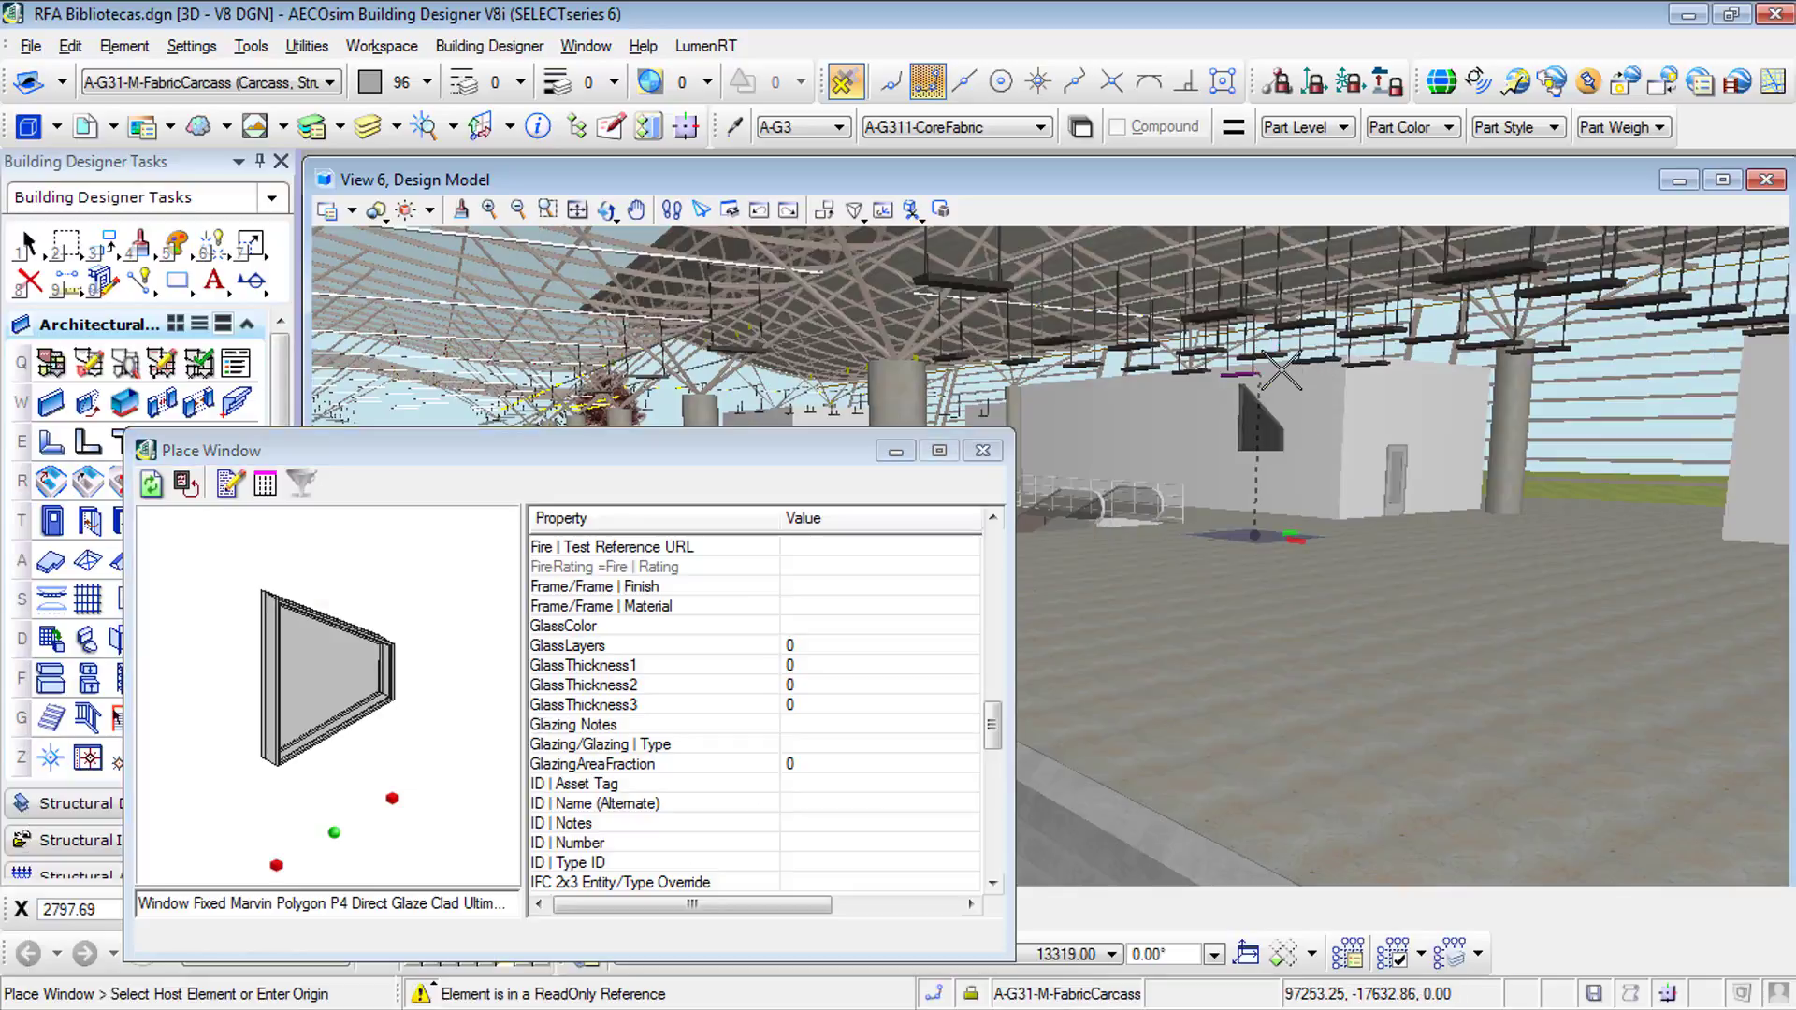
pyautogui.click(1362, 502)
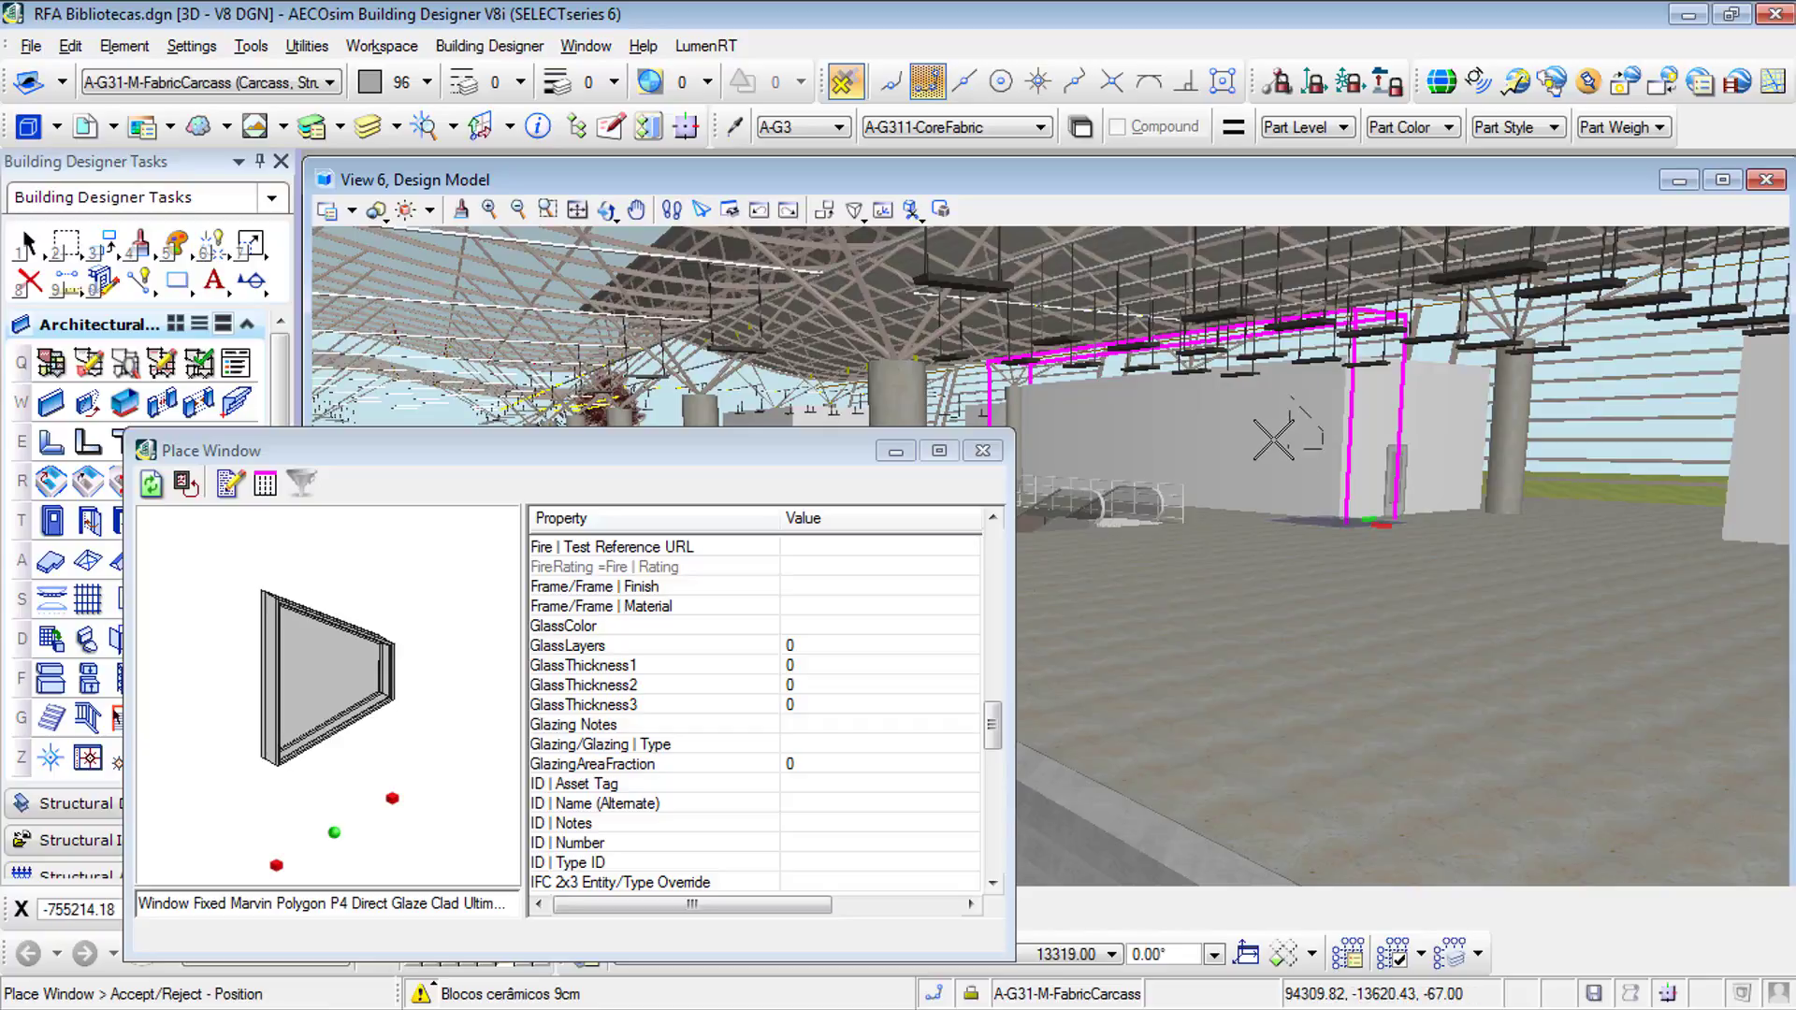
pyautogui.click(1272, 439)
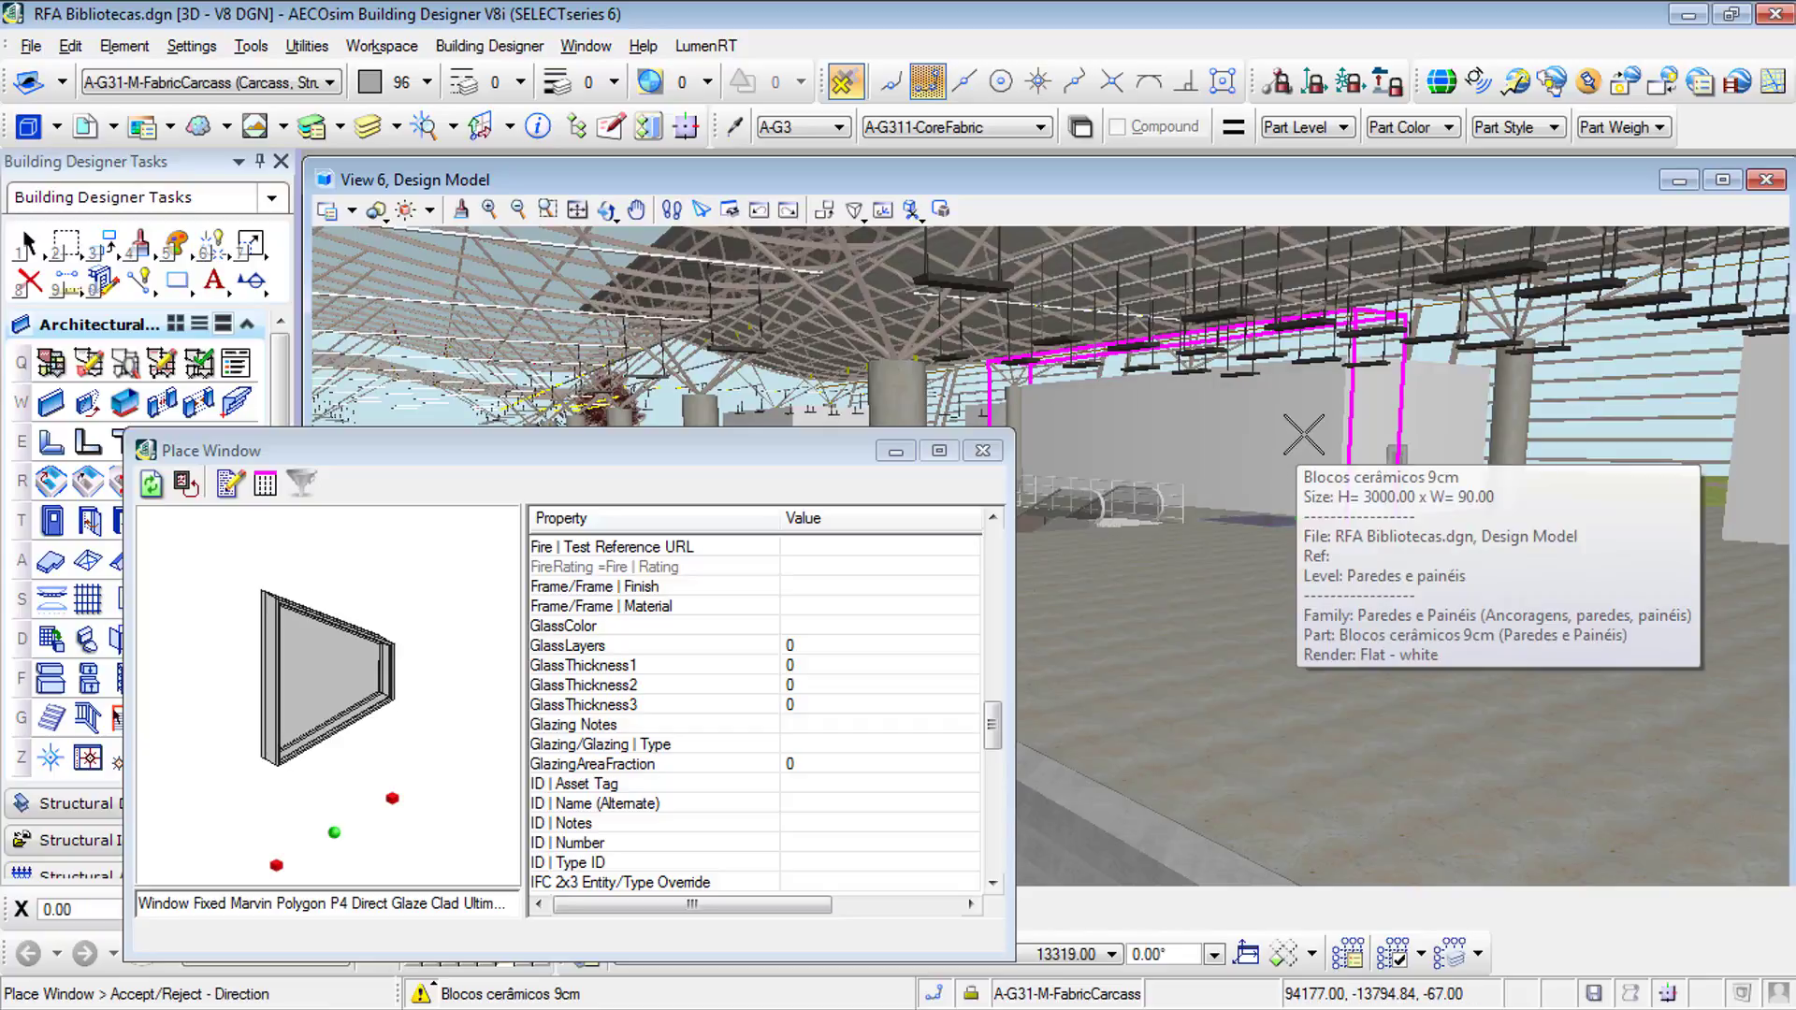
pyautogui.click(1284, 444)
pyautogui.click(1286, 417)
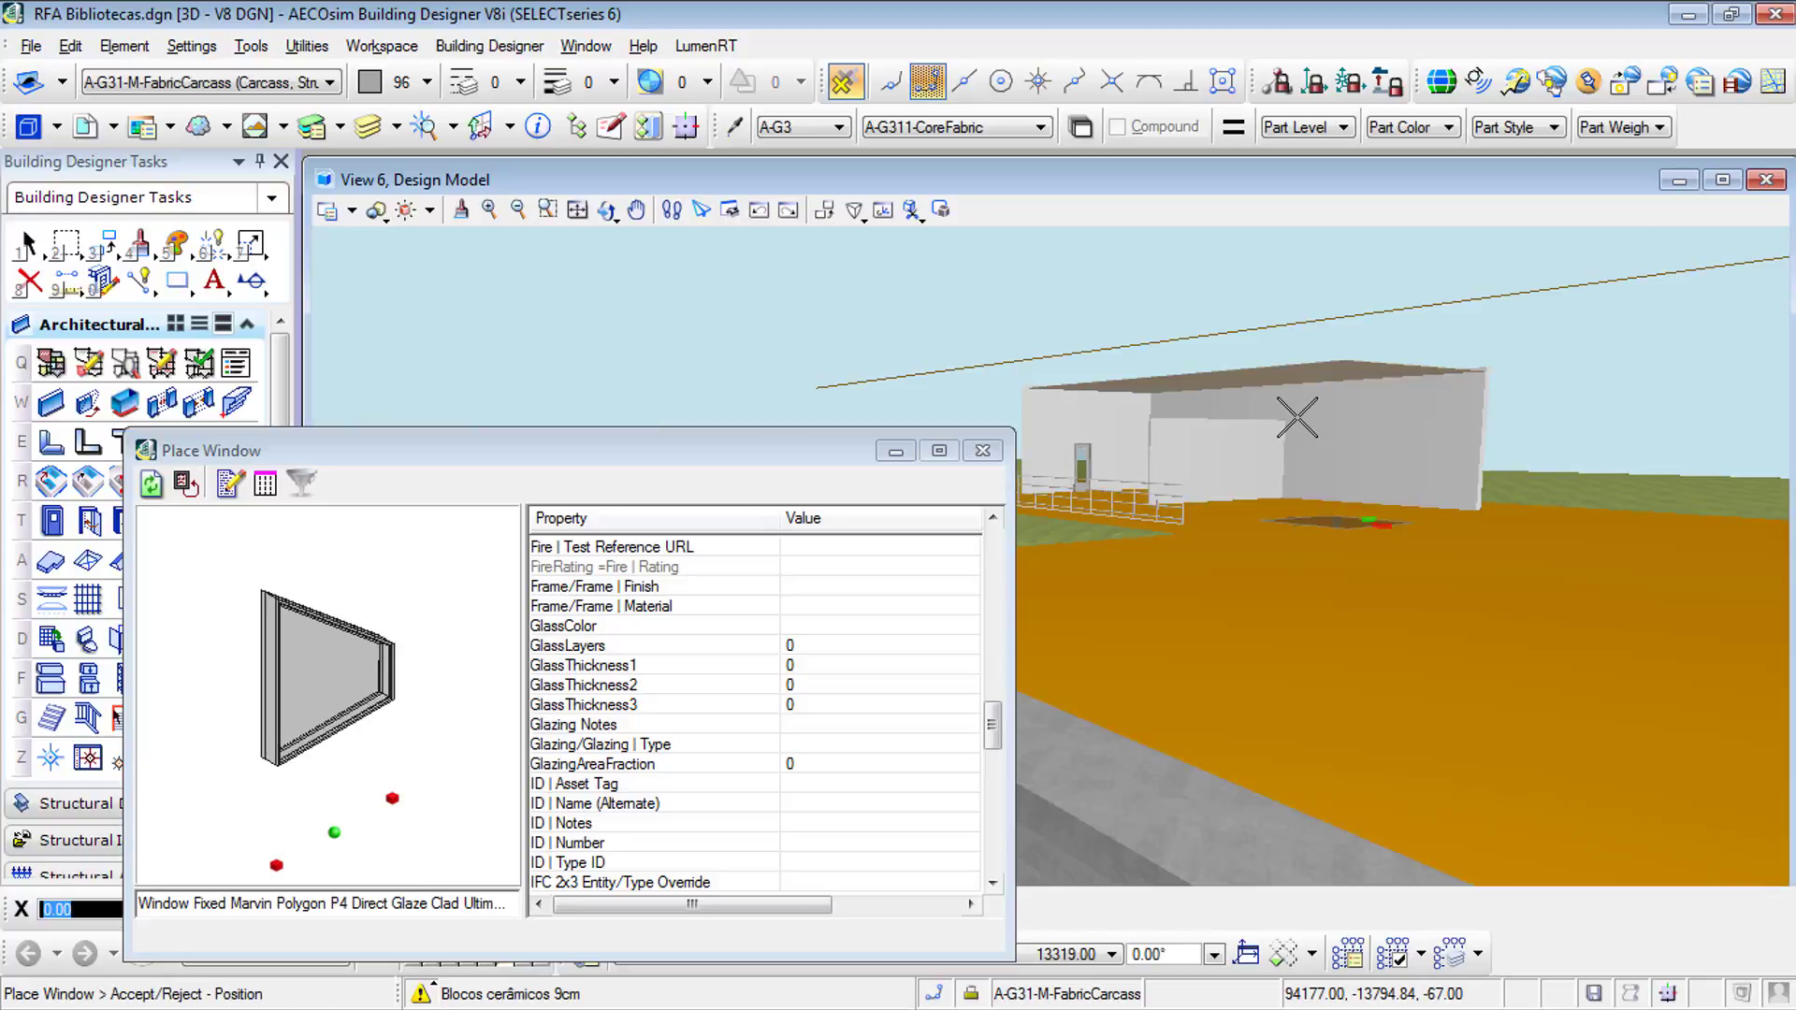
pyautogui.click(1305, 398)
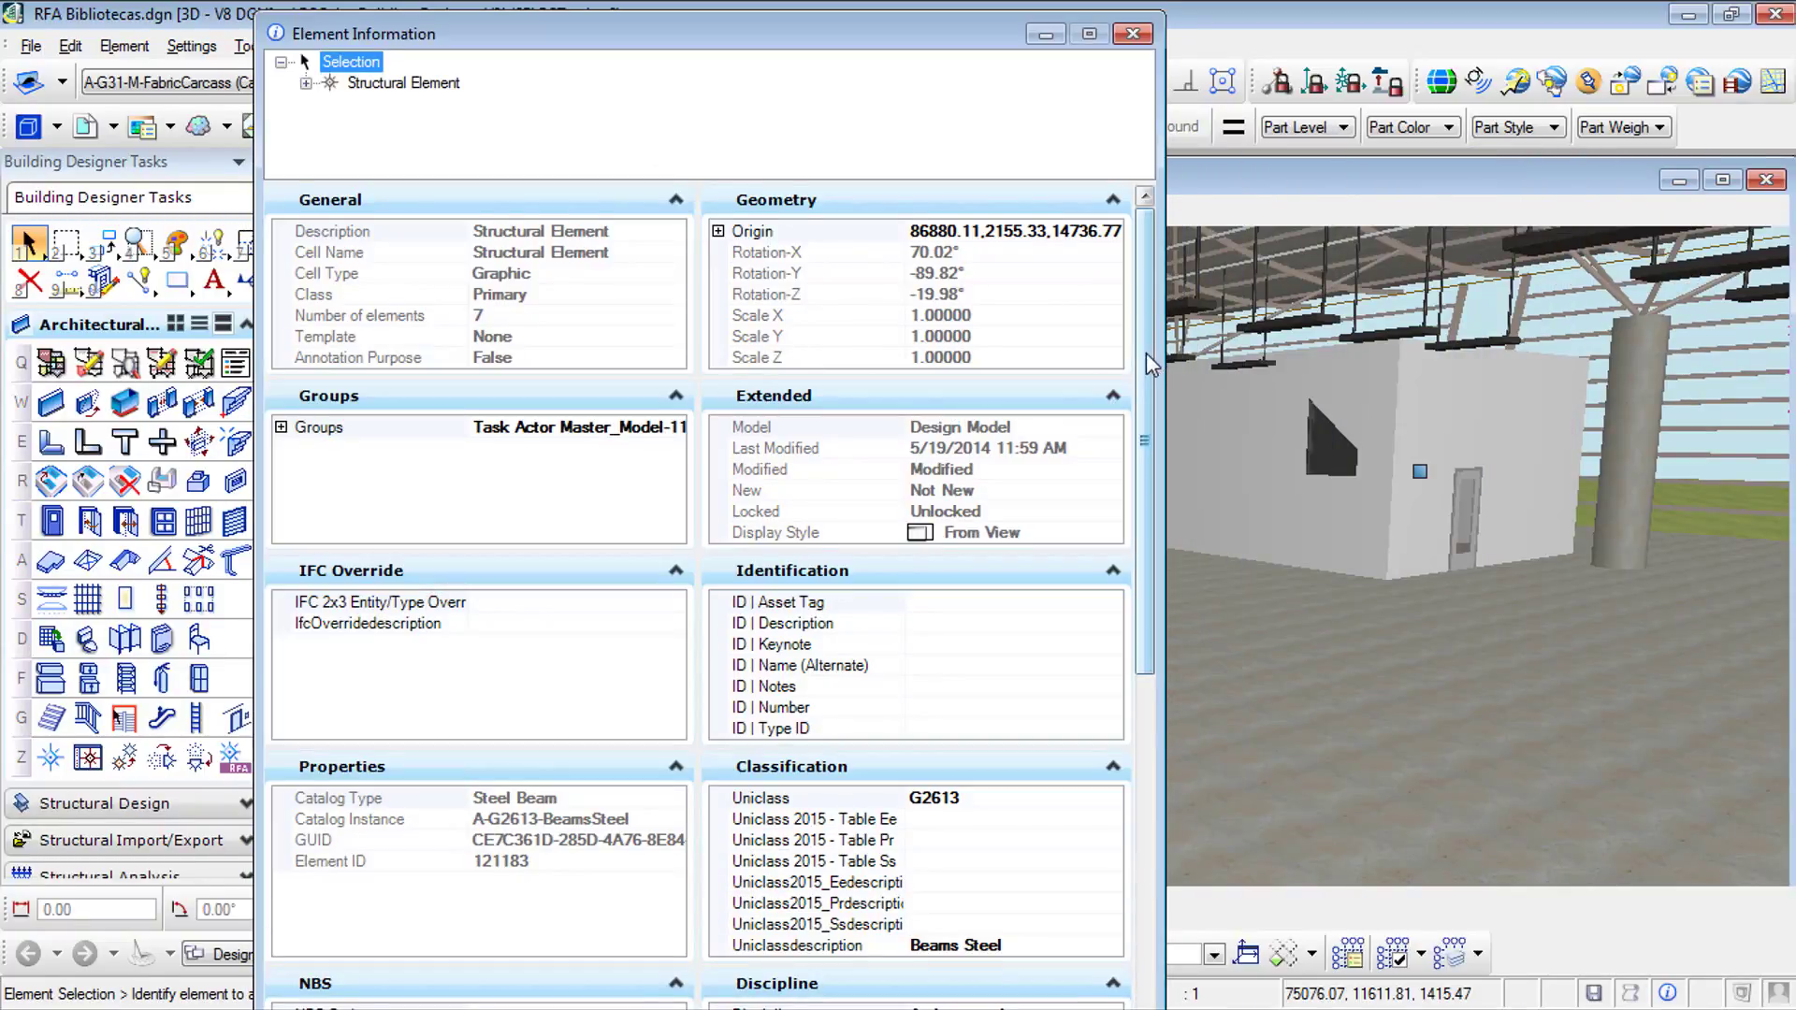
pyautogui.moveTo(1150, 364); pyautogui.dragTo(1155, 272)
pyautogui.click(1133, 34)
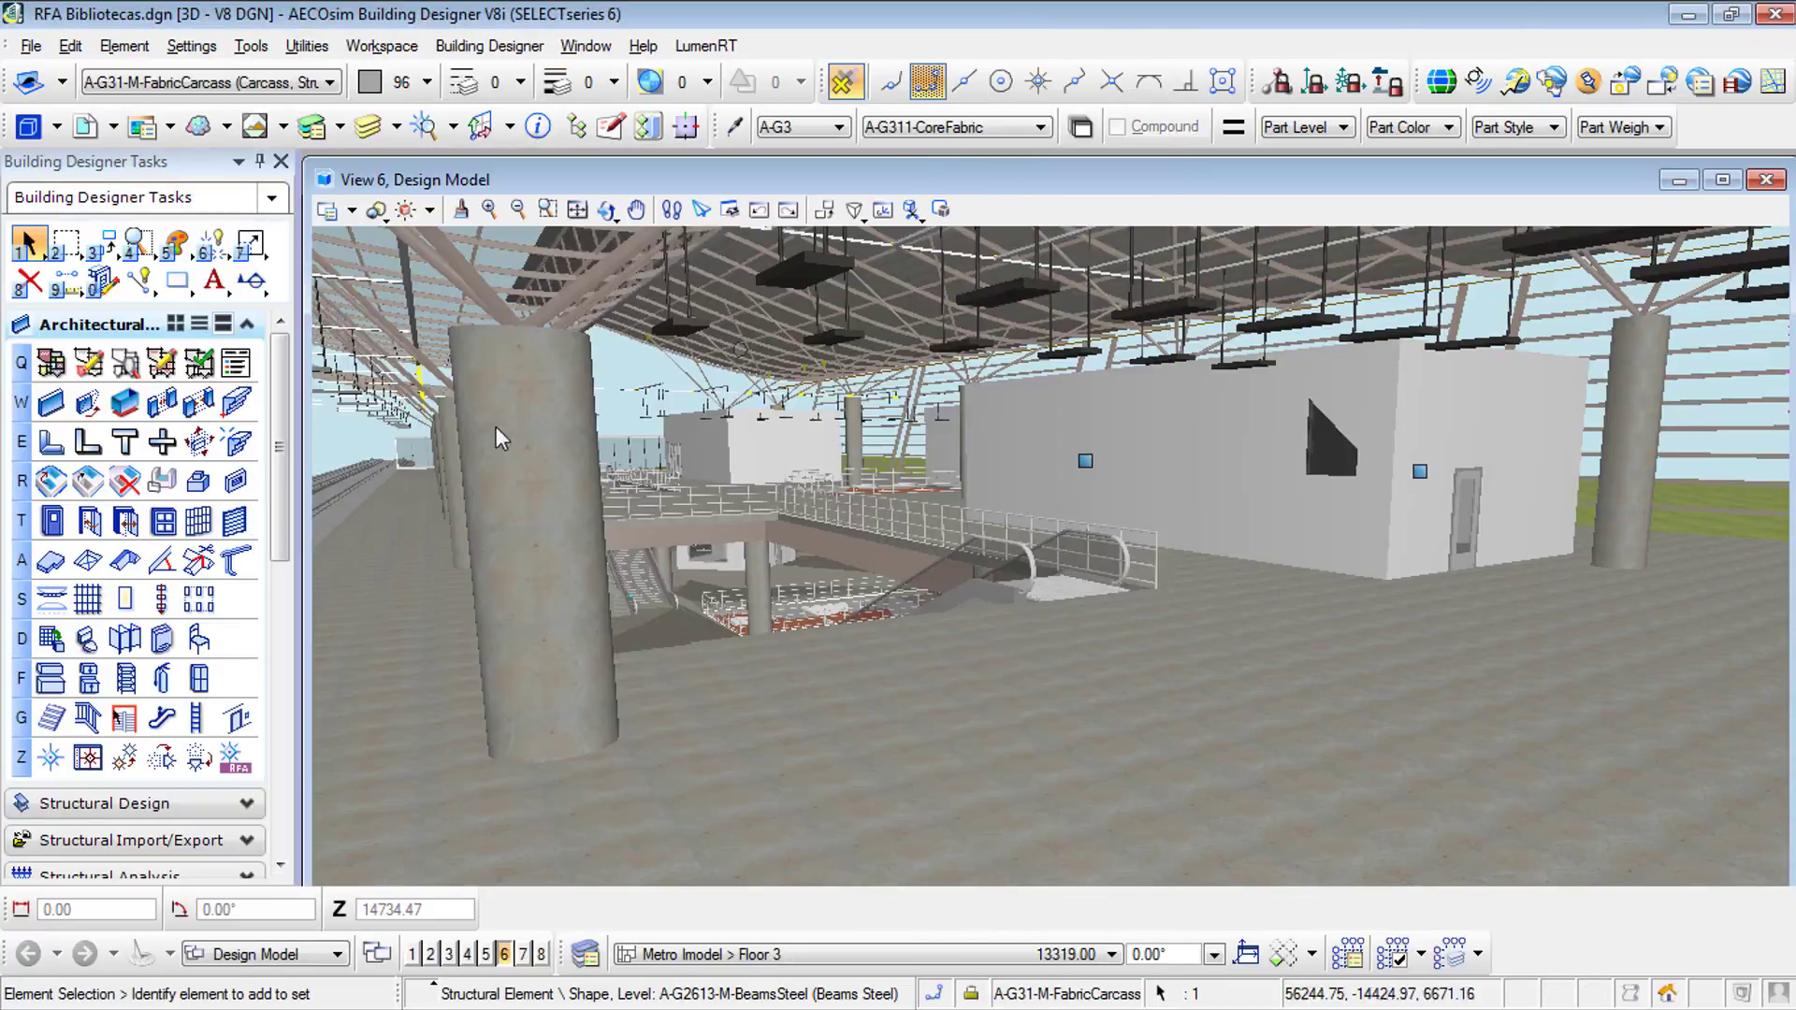
# Step: Start placing a door and choose the imported SingleDoorColdRoom - 24in x 82in type
pyautogui.click(49, 530)
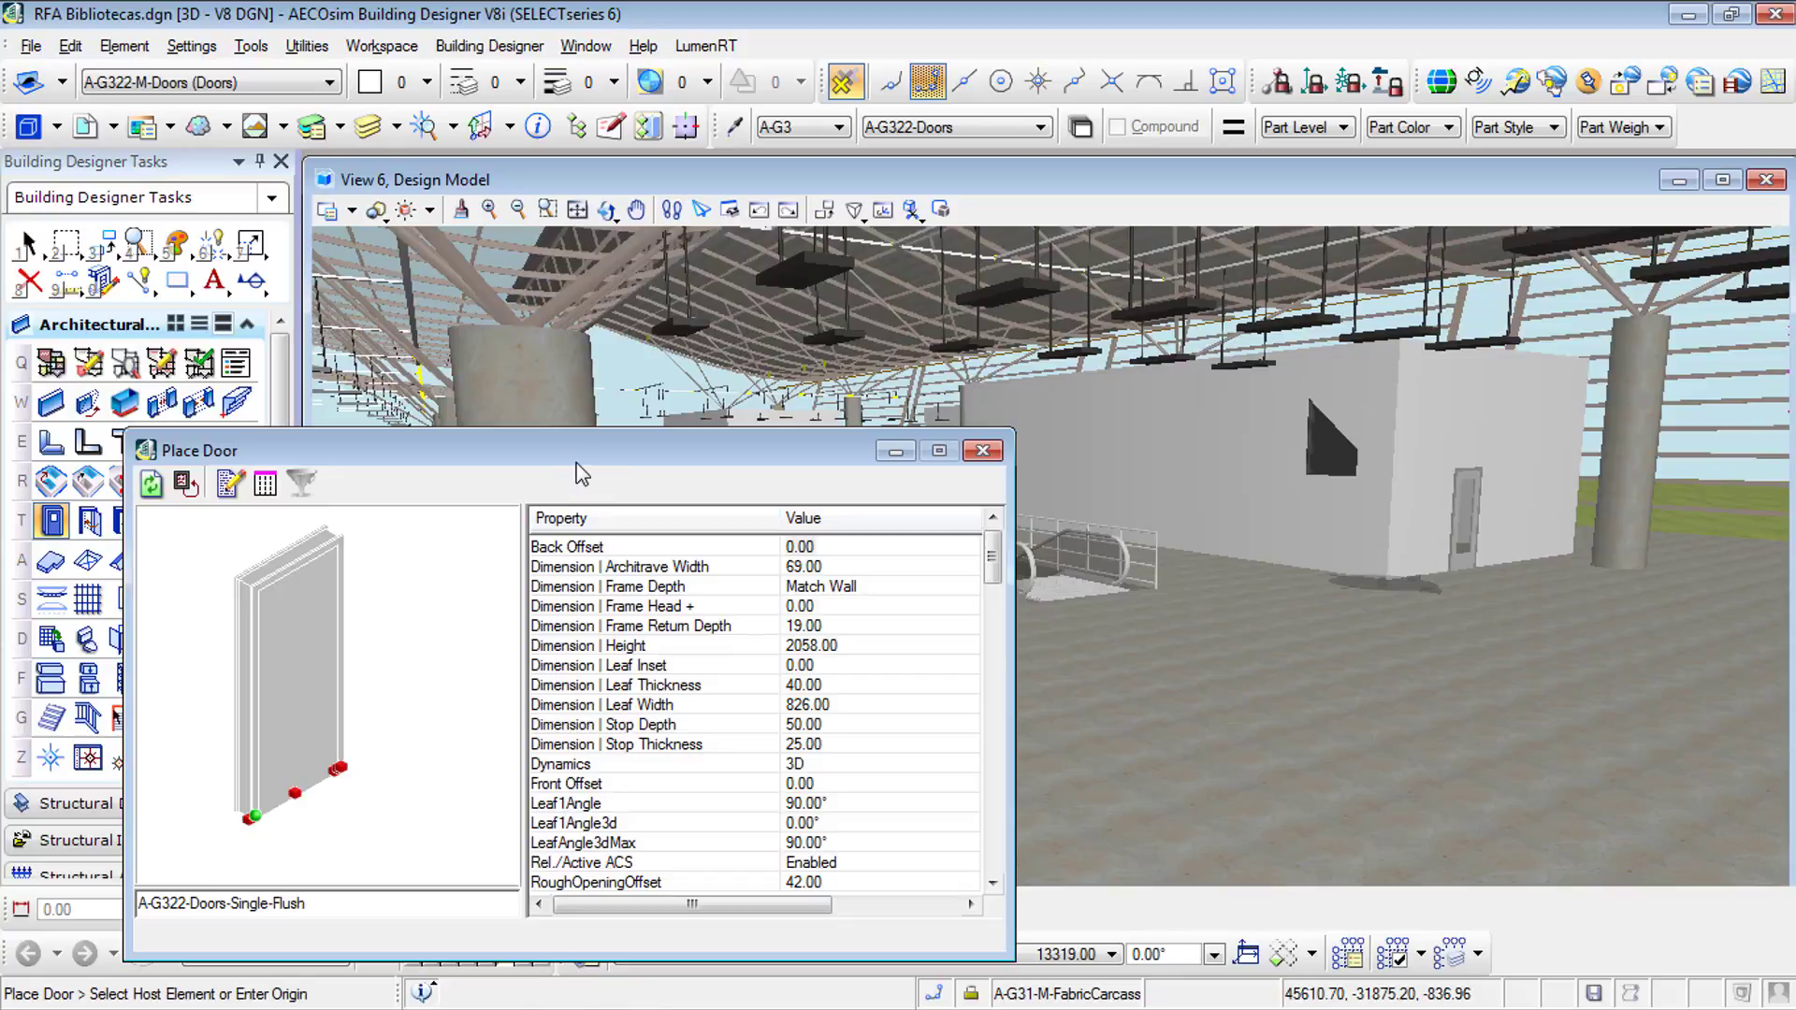
pyautogui.moveTo(583, 470); pyautogui.dragTo(733, 210)
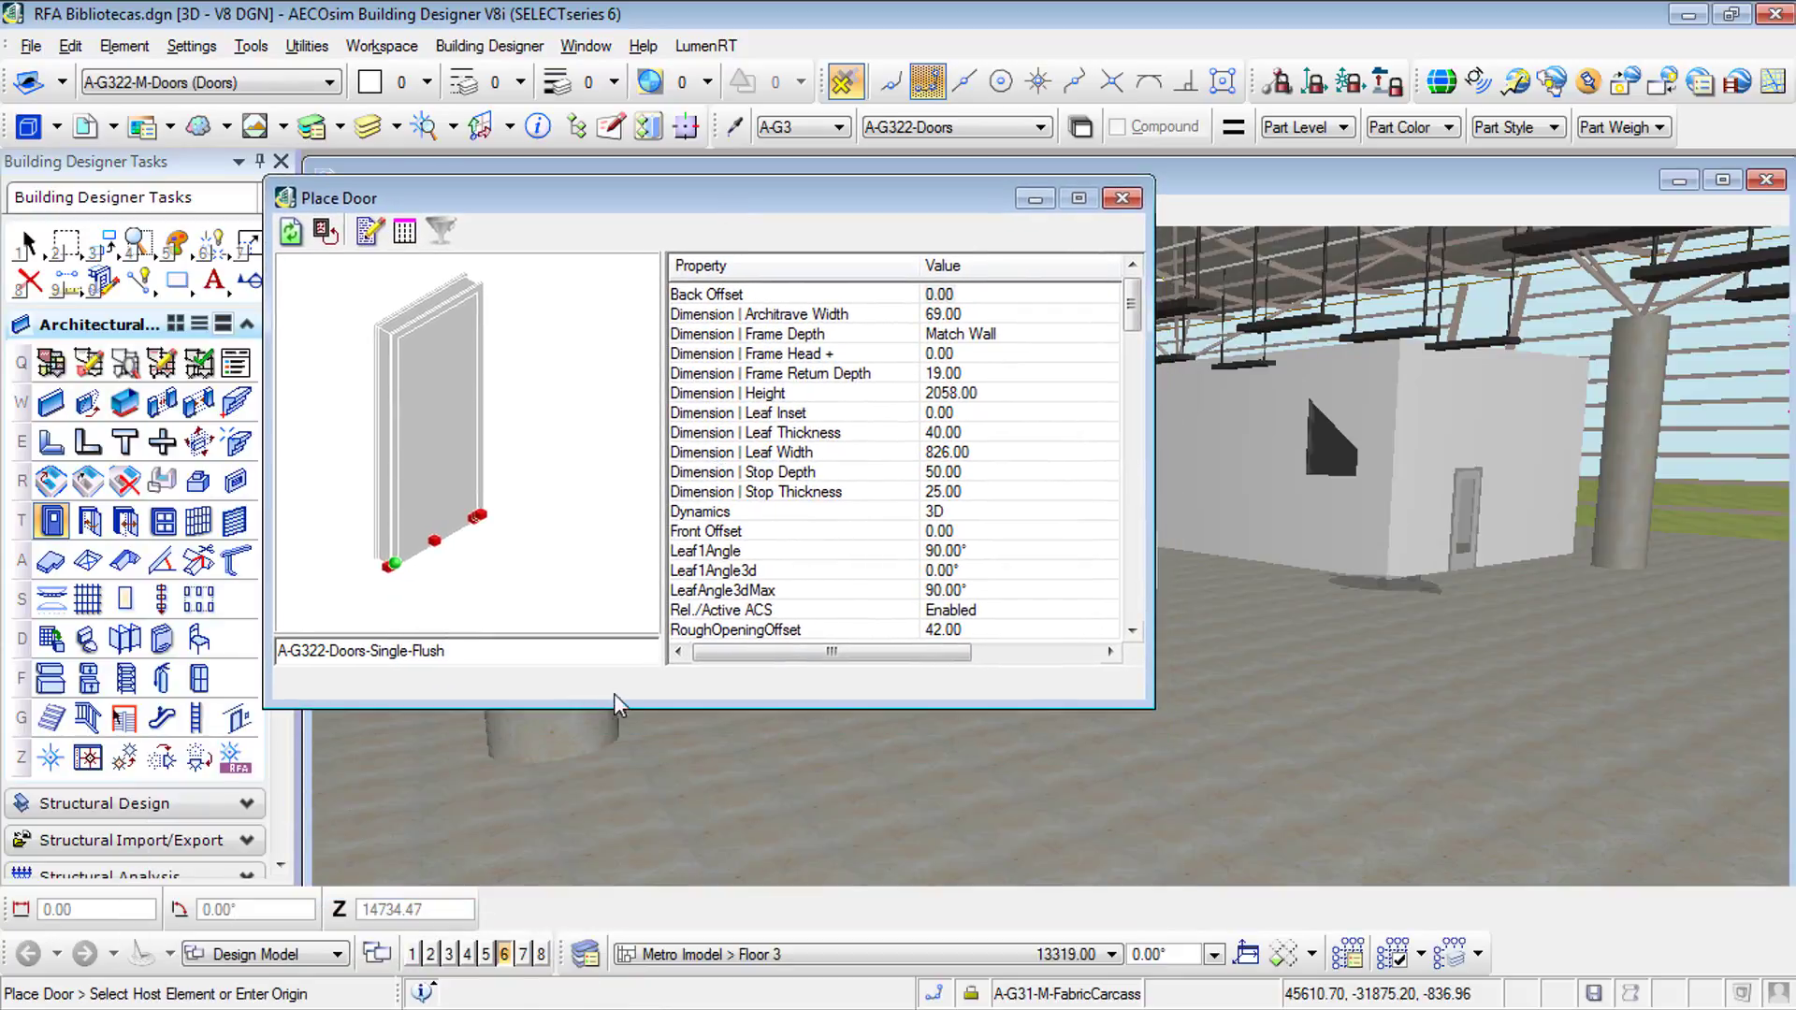
pyautogui.click(642, 651)
pyautogui.moveTo(687, 772); pyautogui.dragTo(682, 848)
pyautogui.scroll(1, 435, 723)
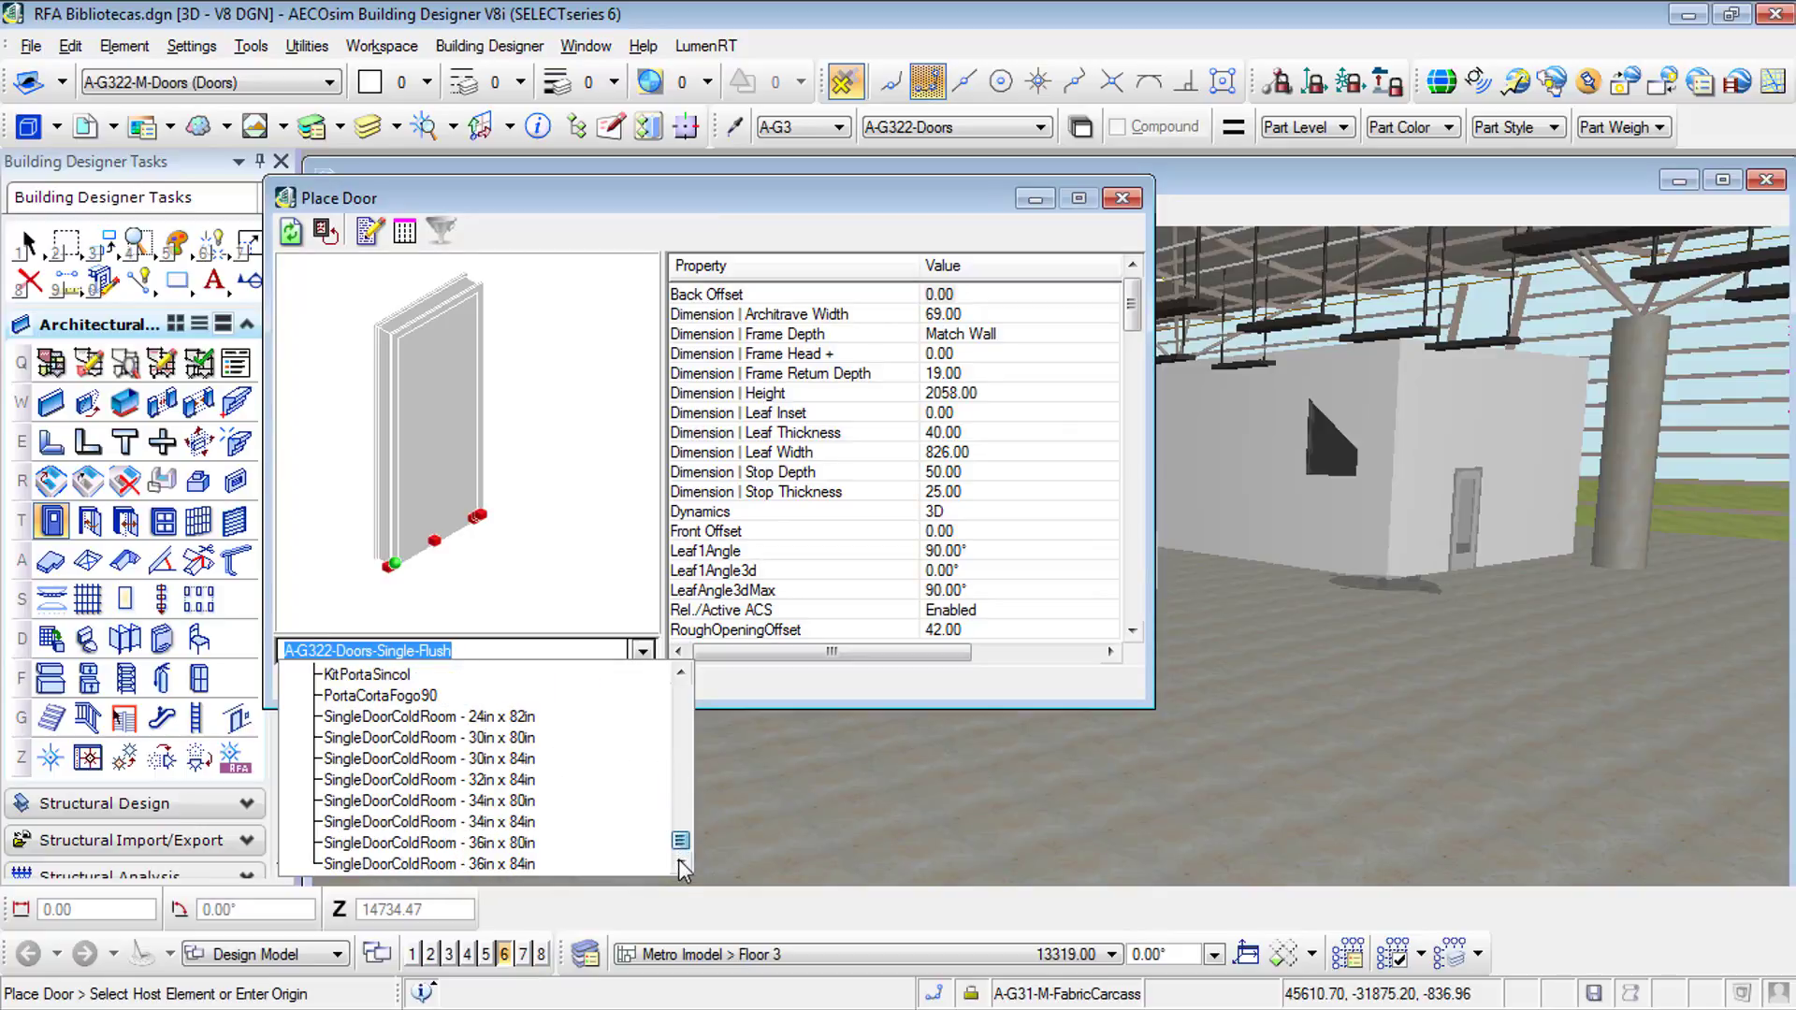
pyautogui.click(453, 716)
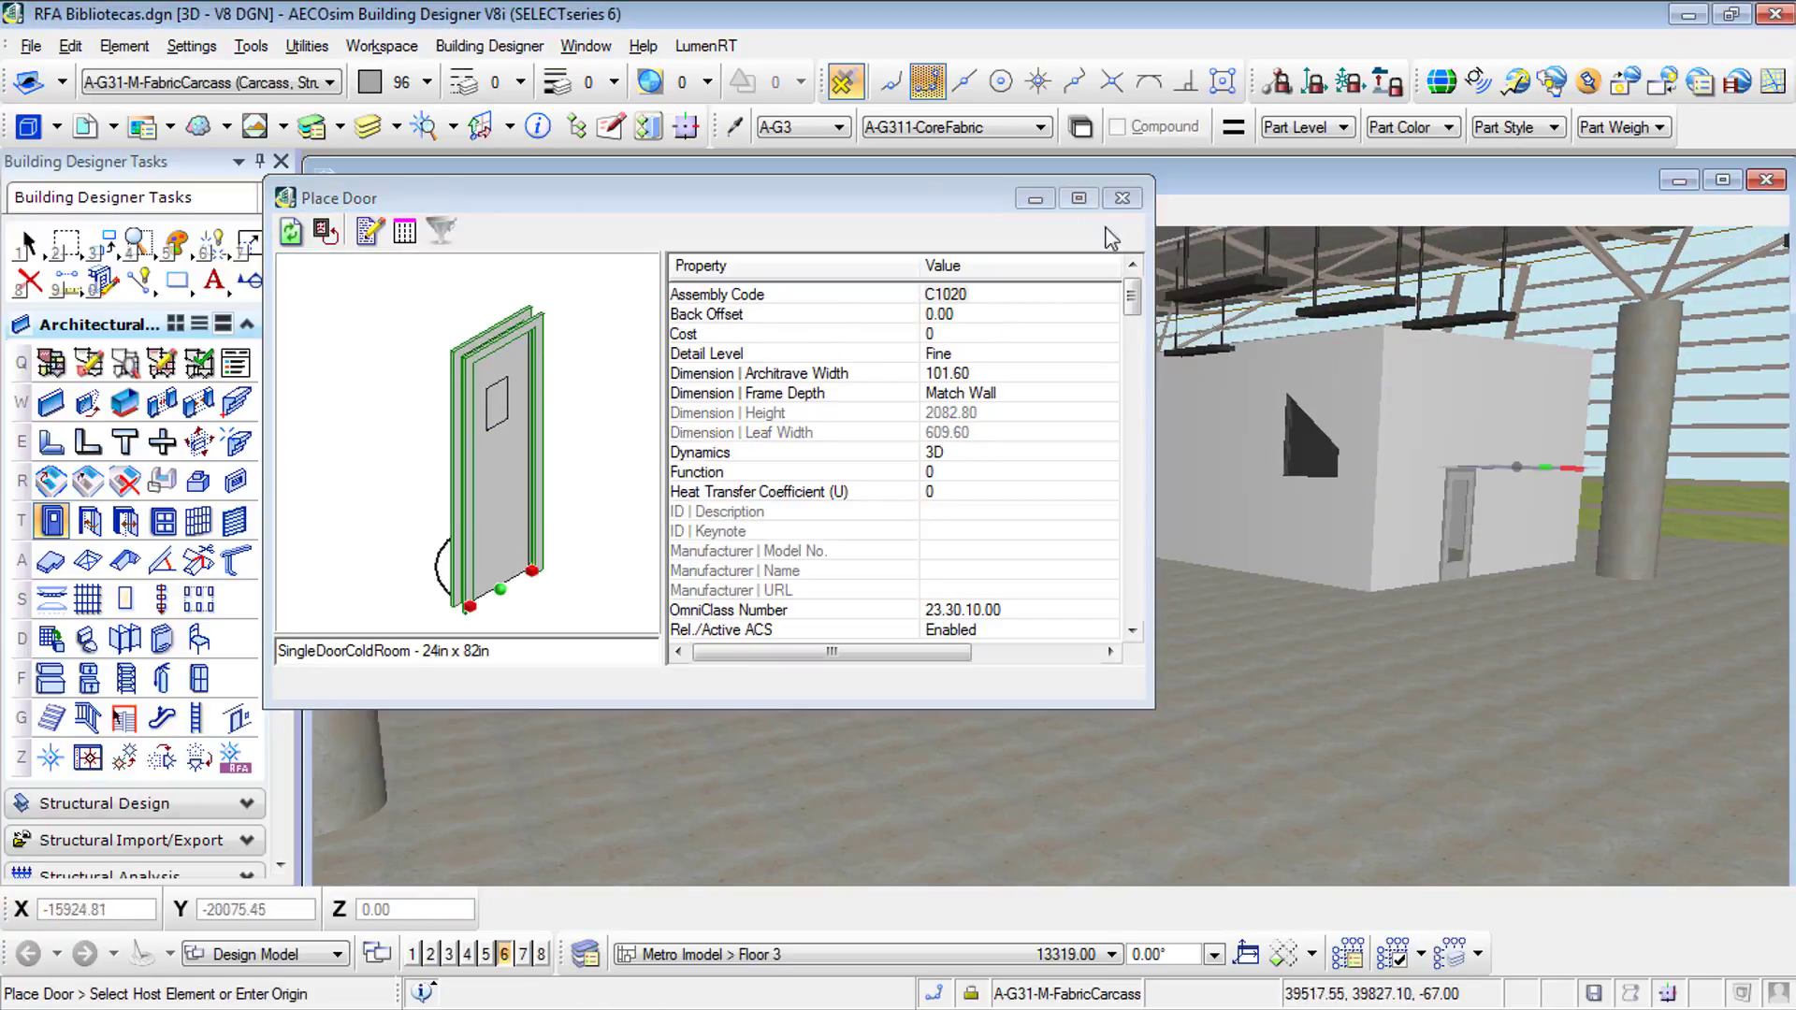
# Step: Place the cold room door in the white room's long wall, between the stair railing and the polygon window
pyautogui.moveTo(919, 208); pyautogui.dragTo(370, 190)
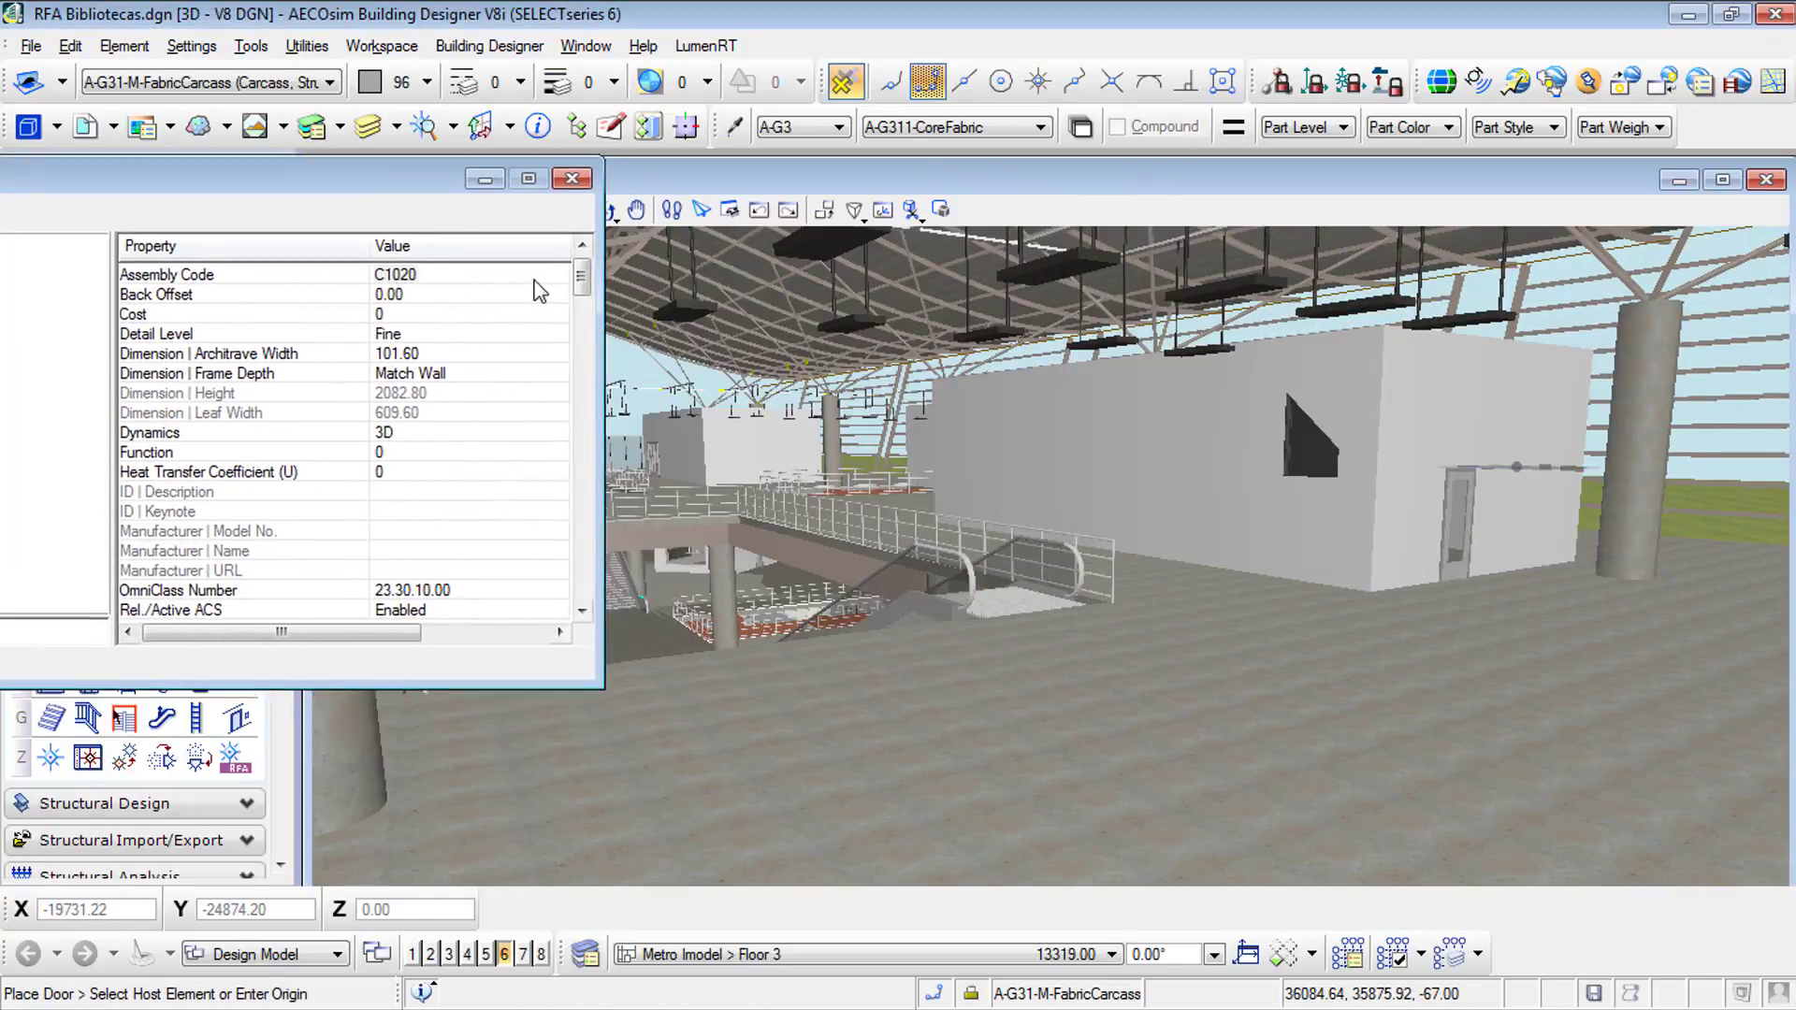
pyautogui.click(1088, 367)
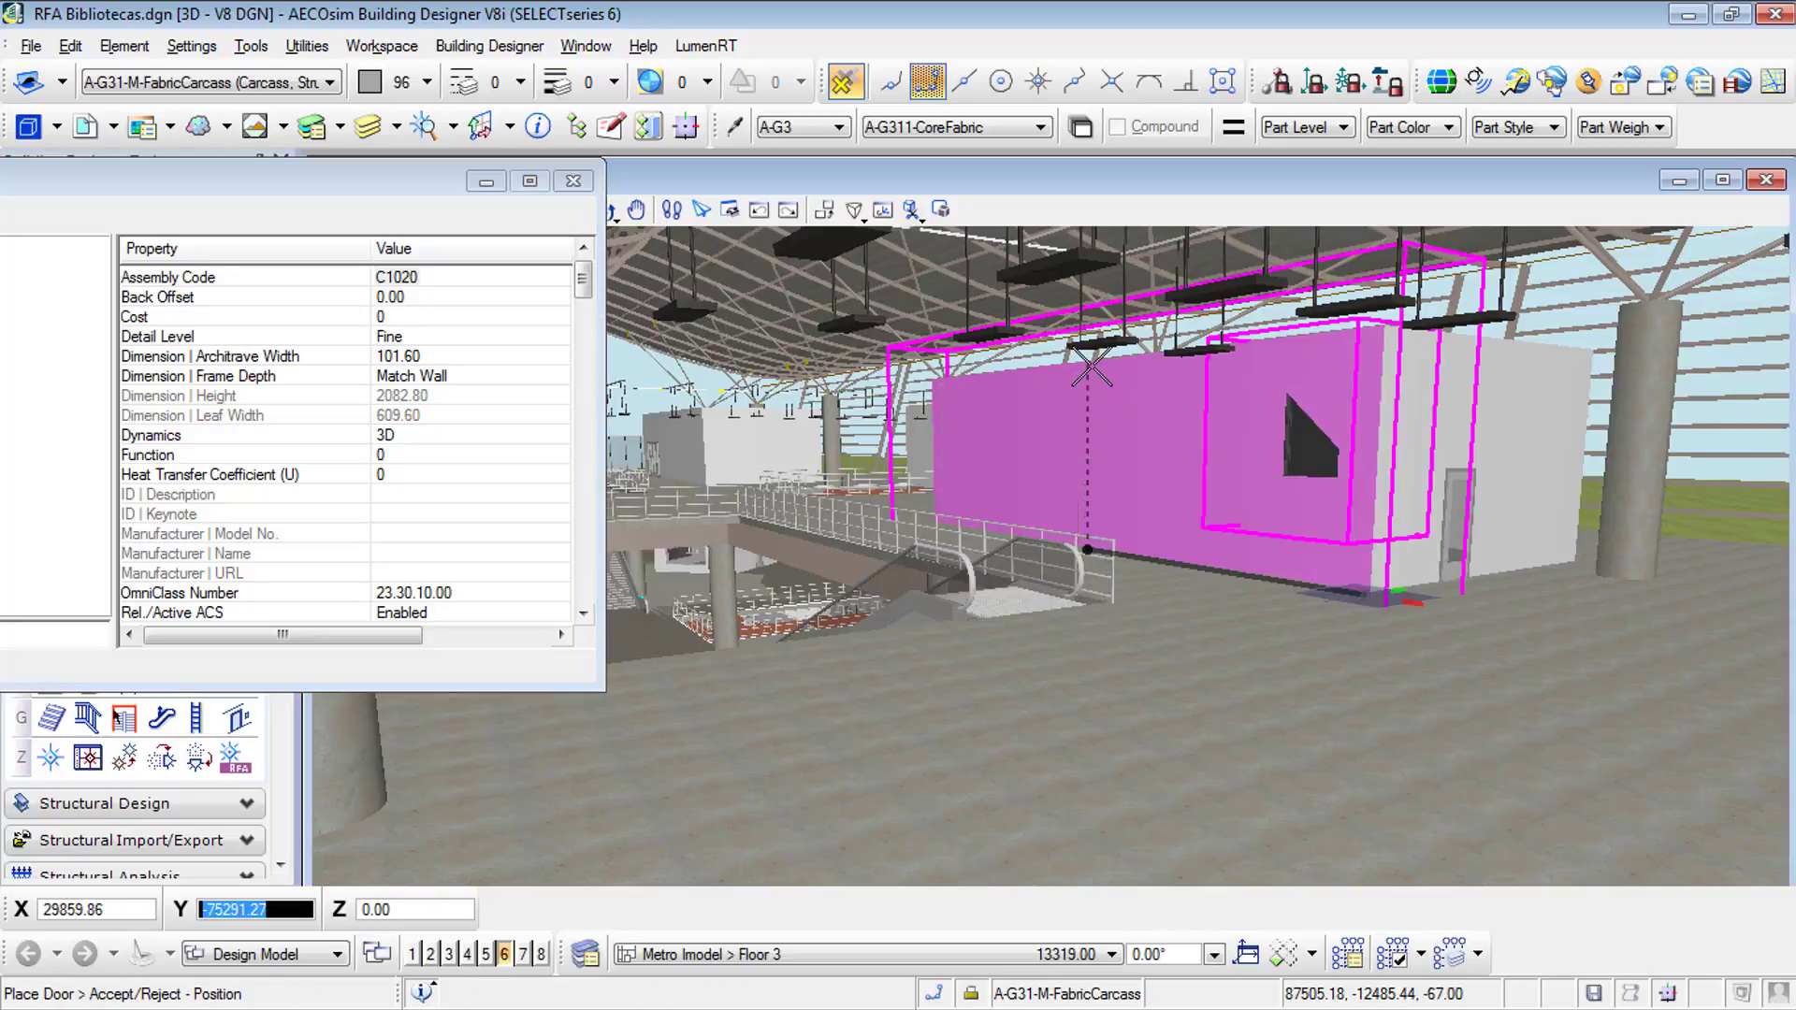
pyautogui.click(1268, 433)
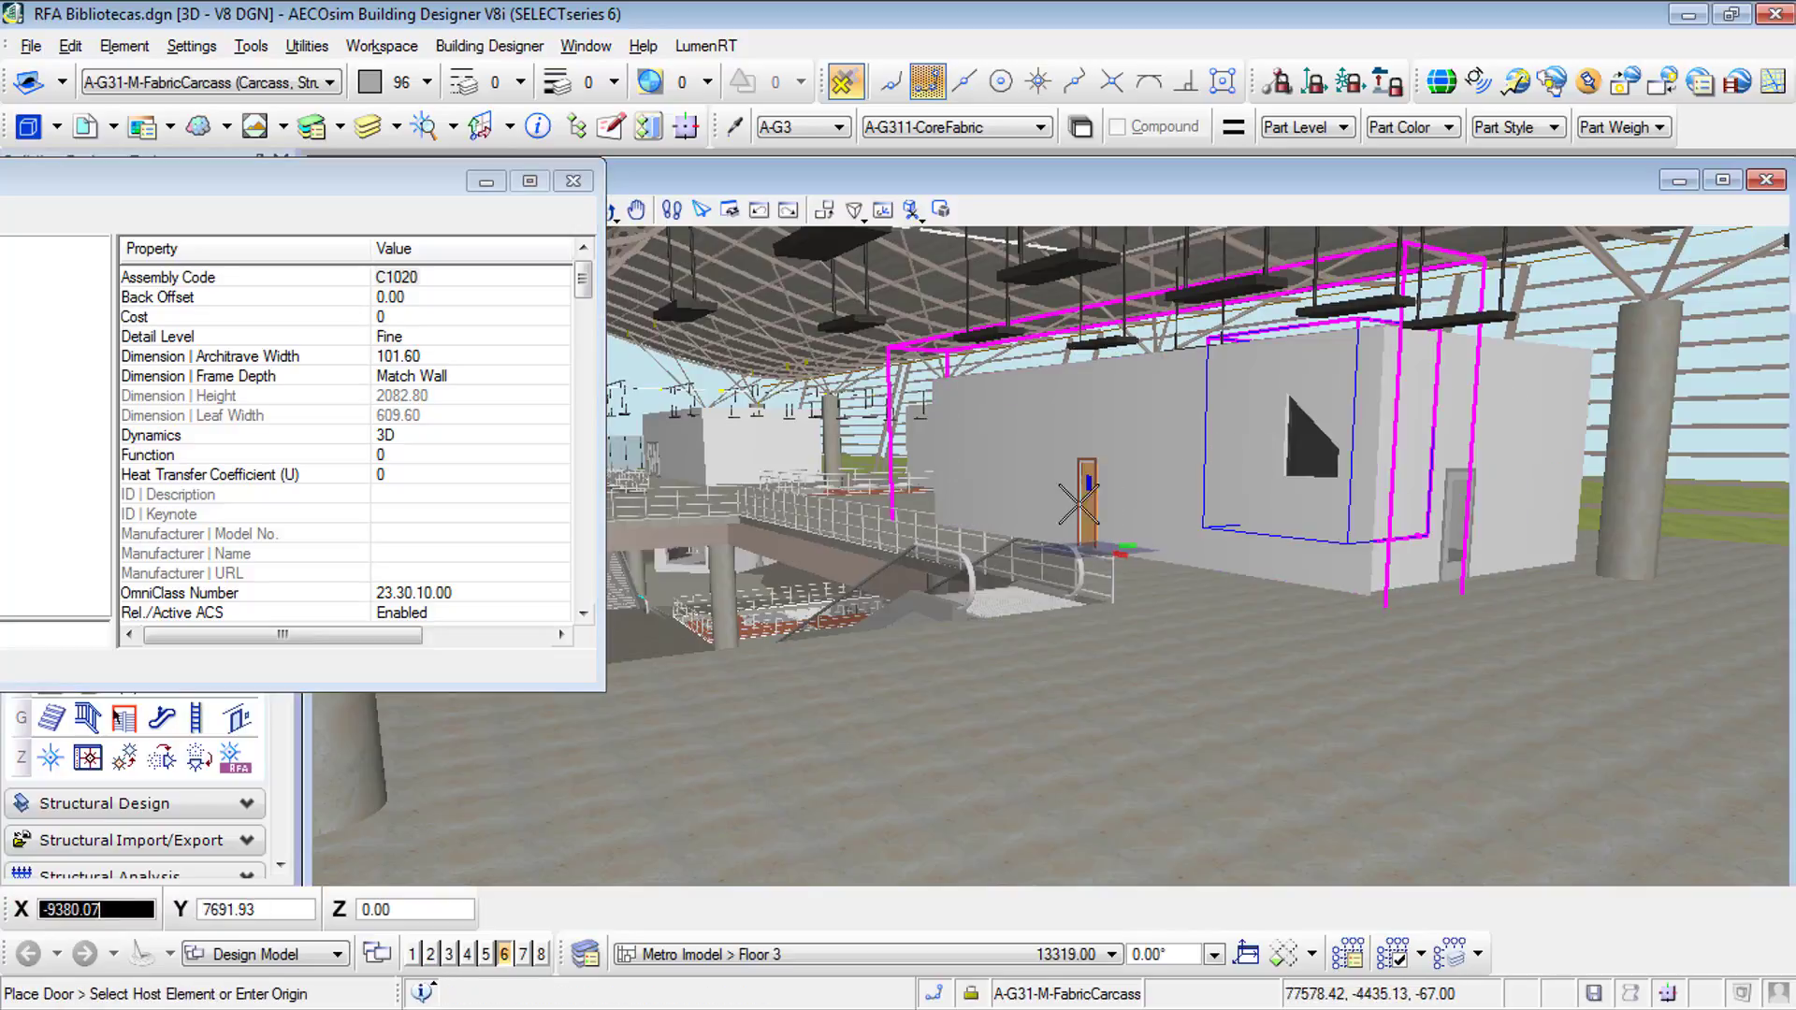
# Step: Finish the door placement, close its Element Information window and start placing mechanical content with the HVAC equipment tools
pyautogui.click(574, 183)
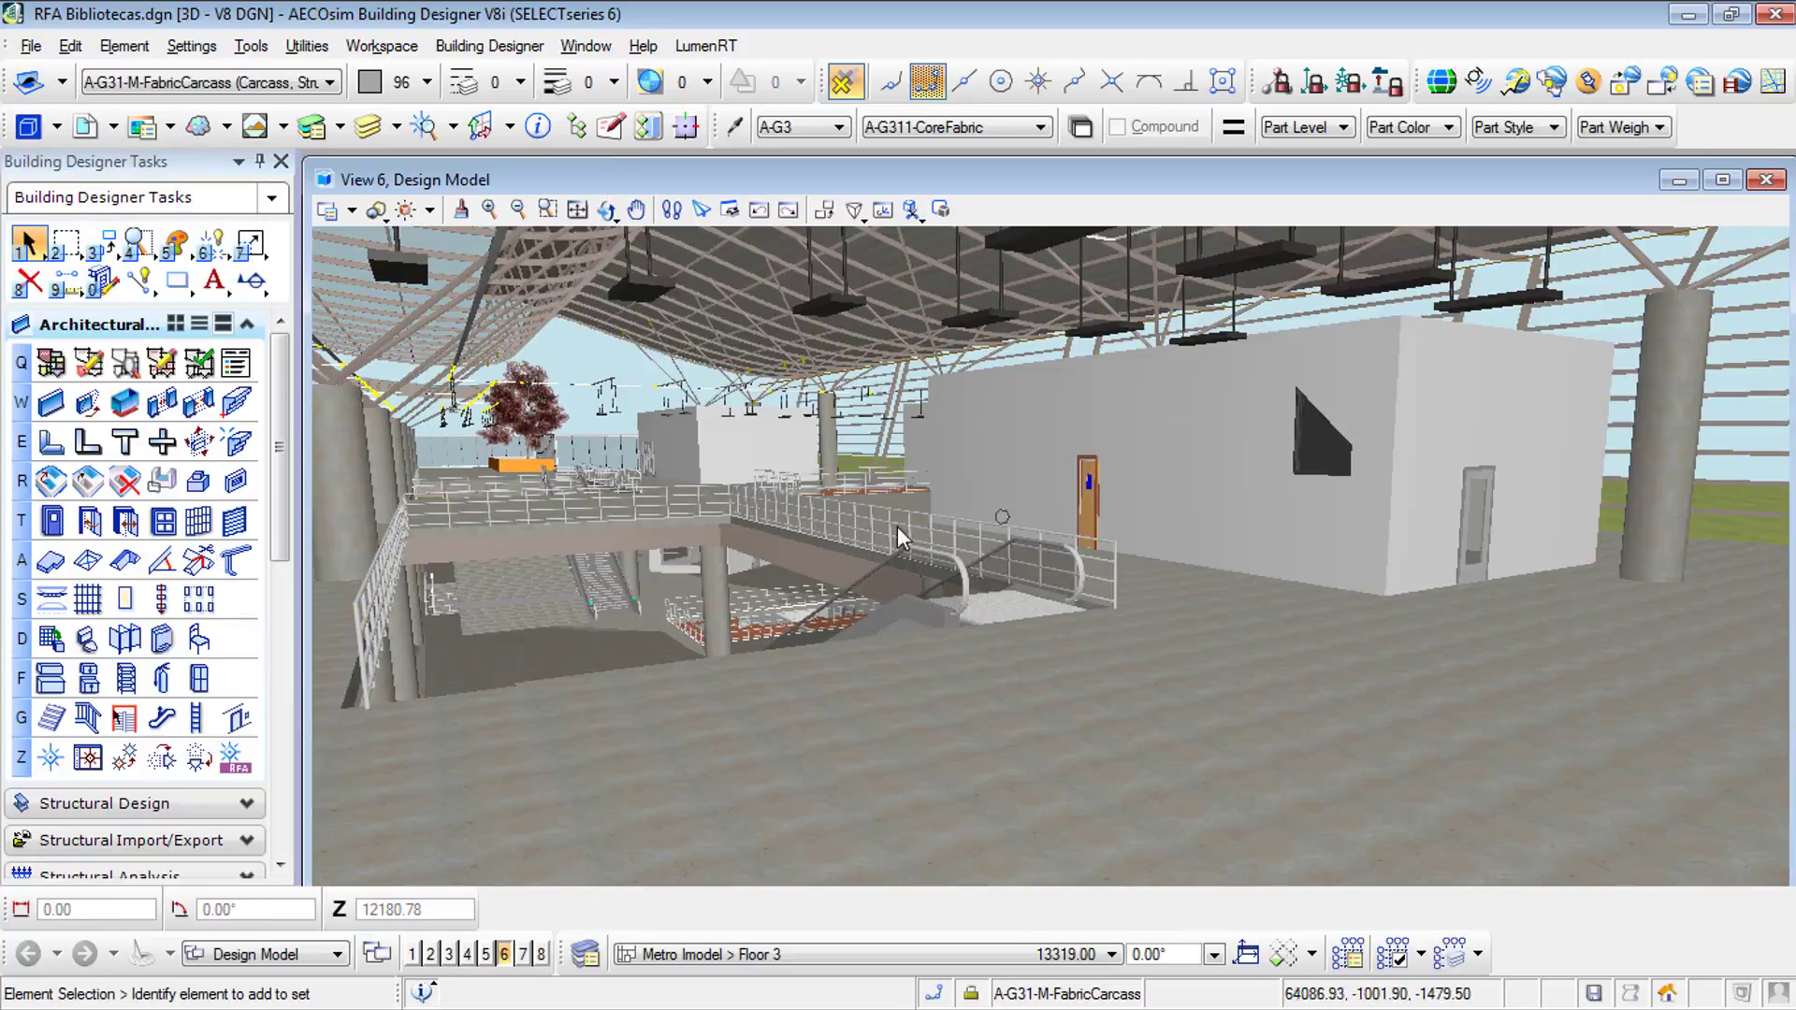
pyautogui.click(248, 326)
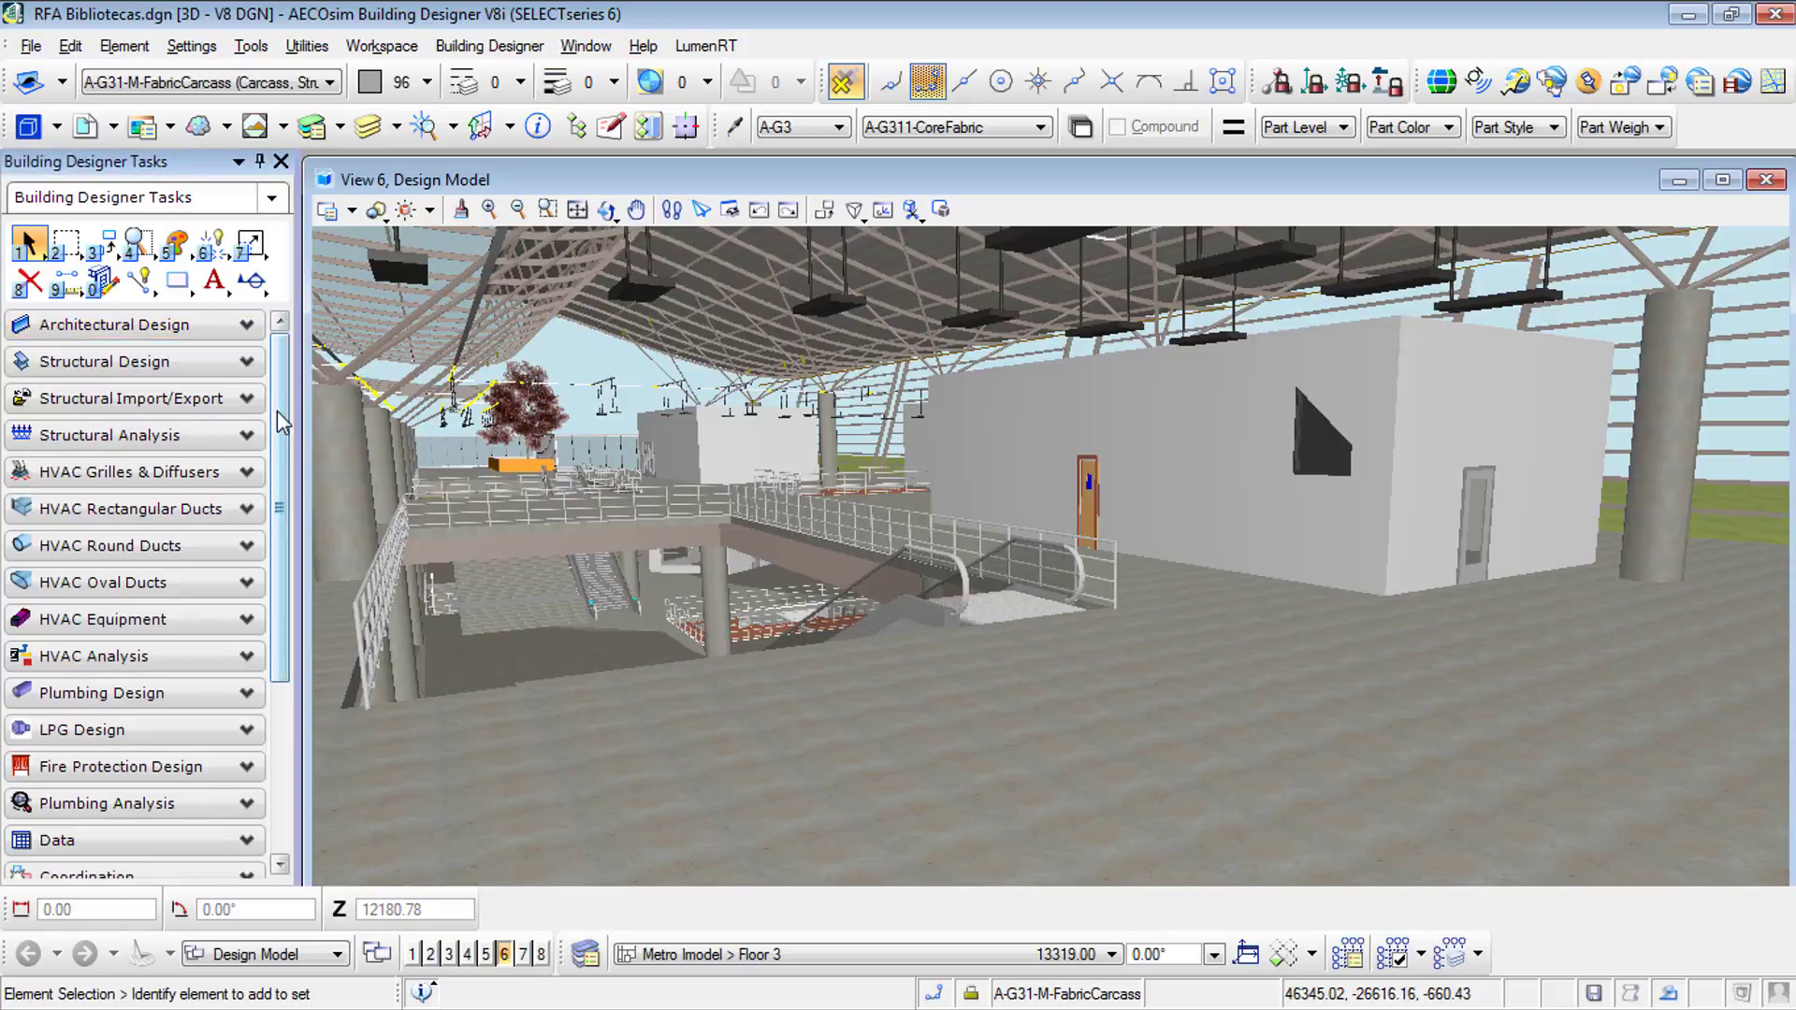
pyautogui.scroll(-5, 271, 562)
pyautogui.scroll(-1, 274, 603)
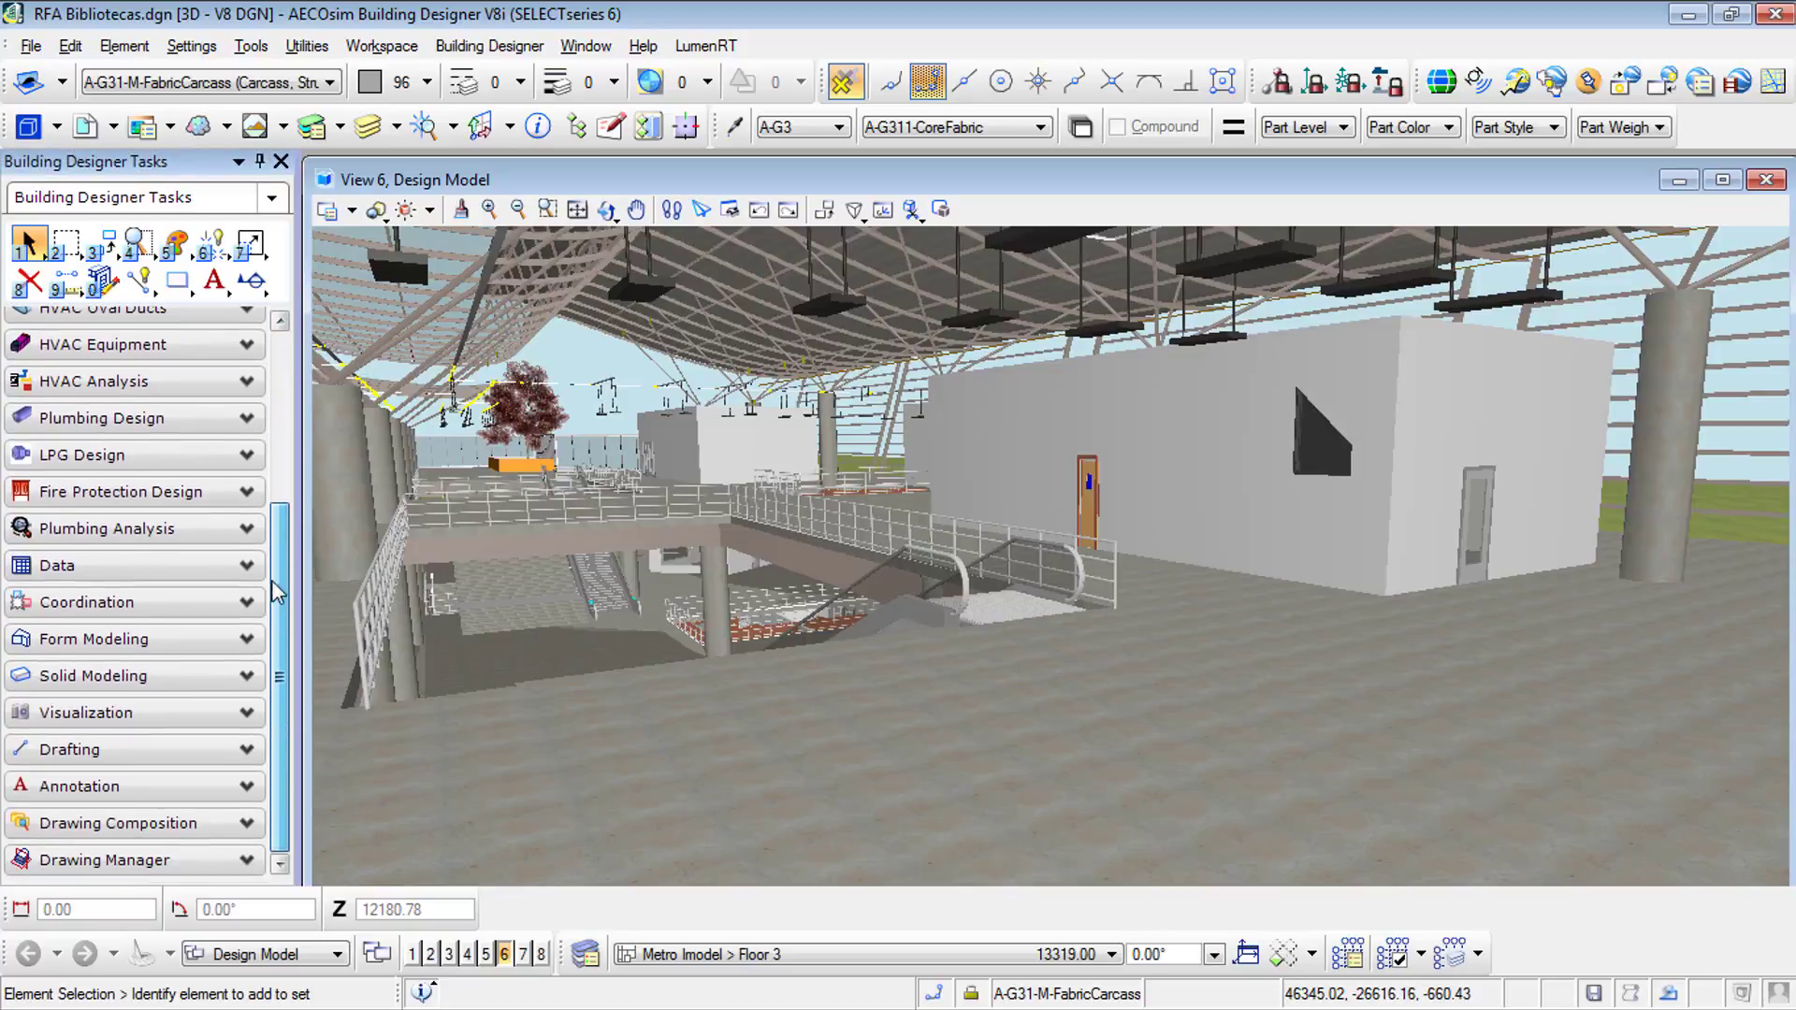
pyautogui.scroll(2, 273, 589)
pyautogui.moveTo(277, 556); pyautogui.dragTo(277, 421)
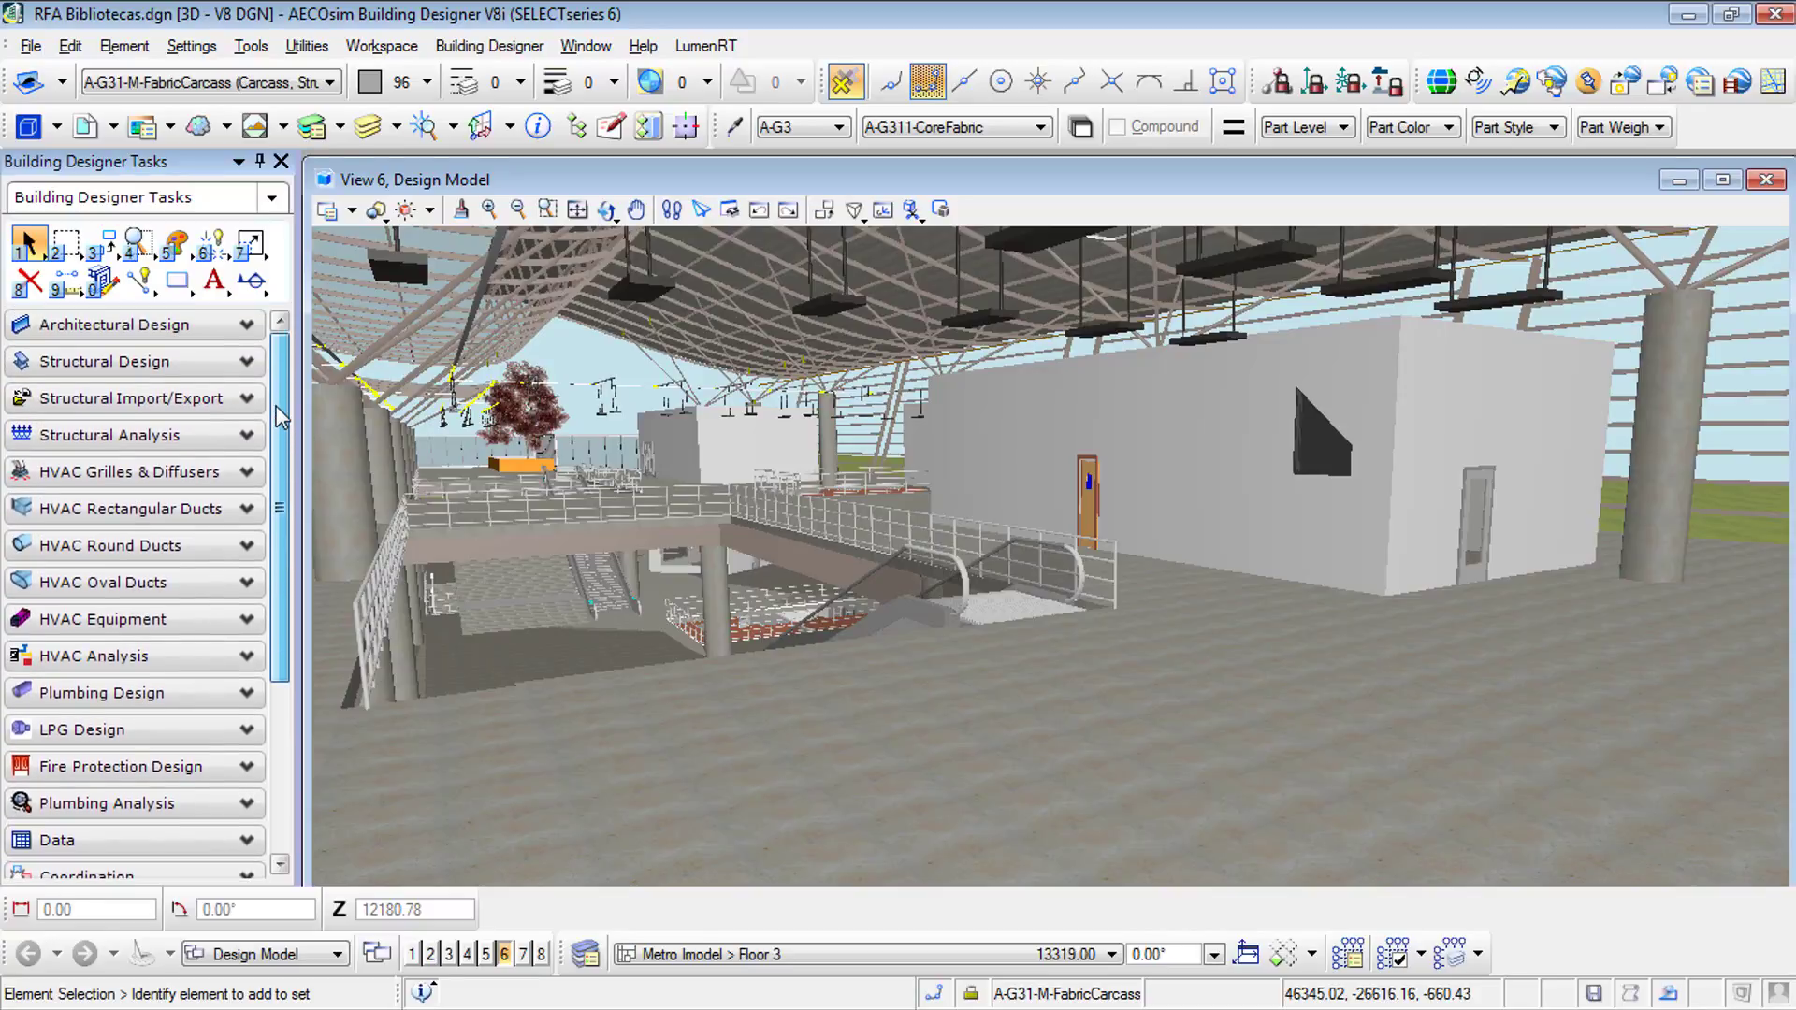
pyautogui.click(248, 619)
pyautogui.scroll(-5, 283, 567)
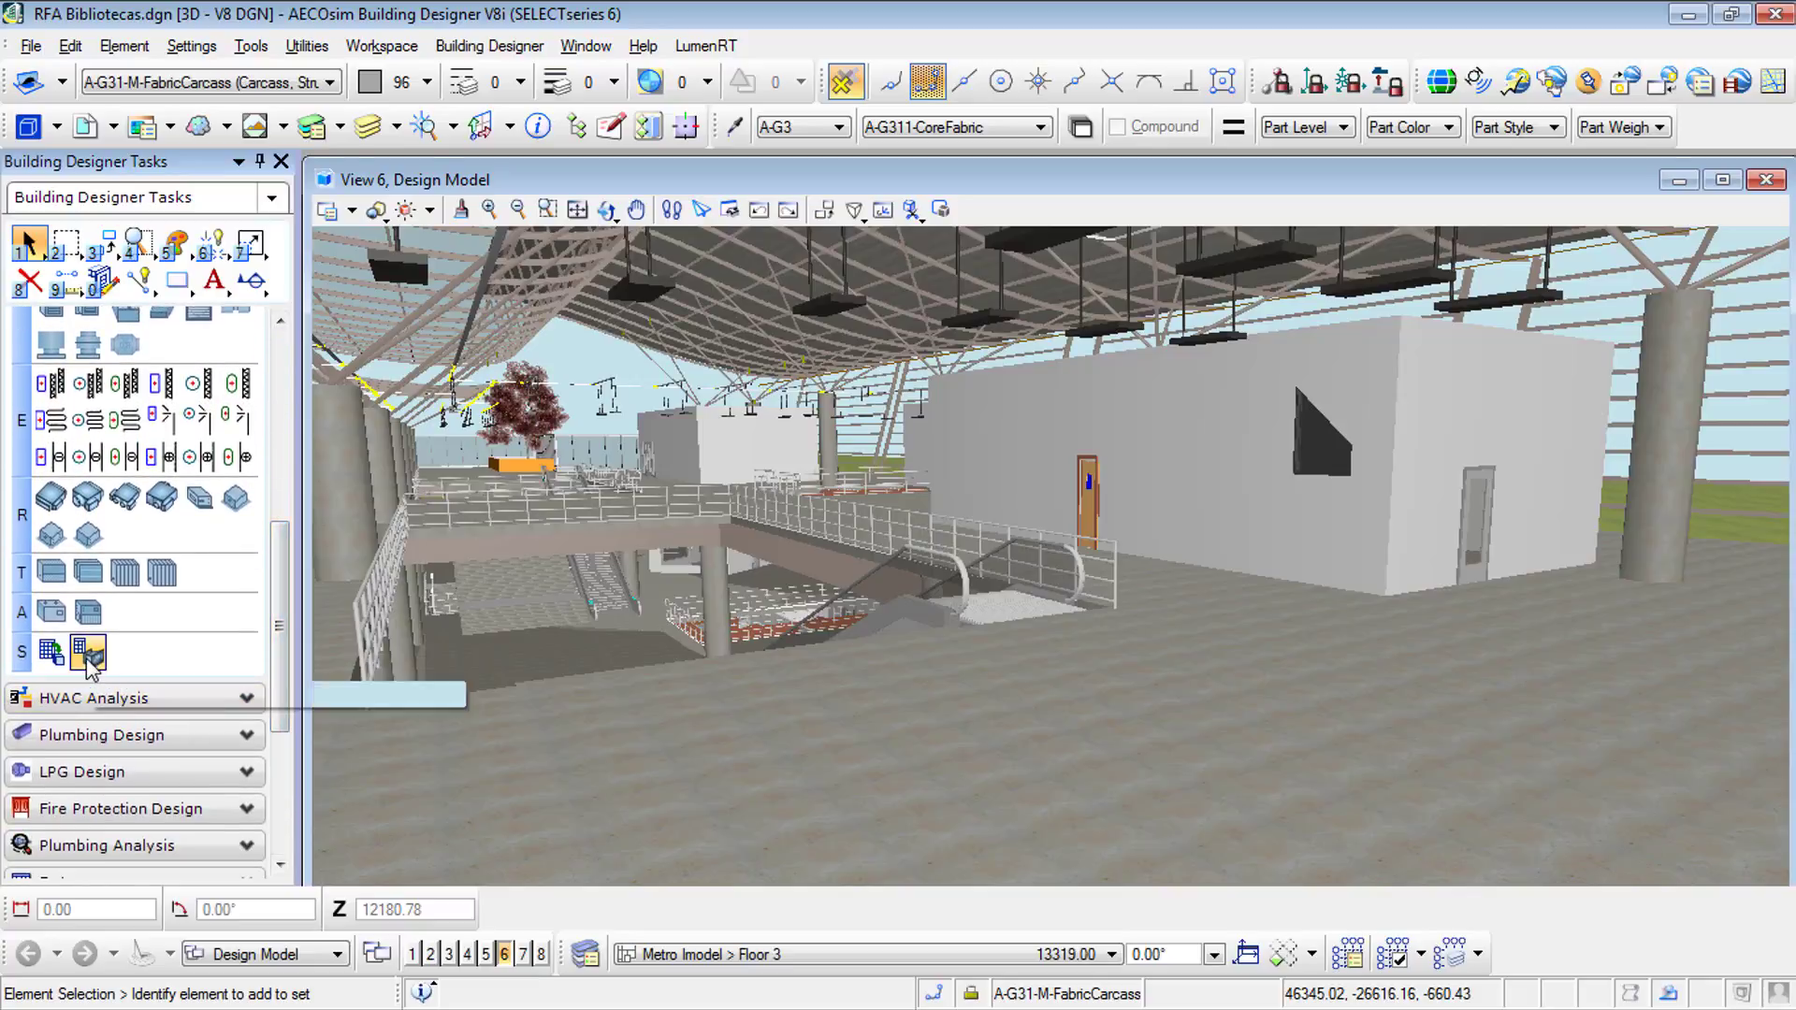
pyautogui.click(90, 655)
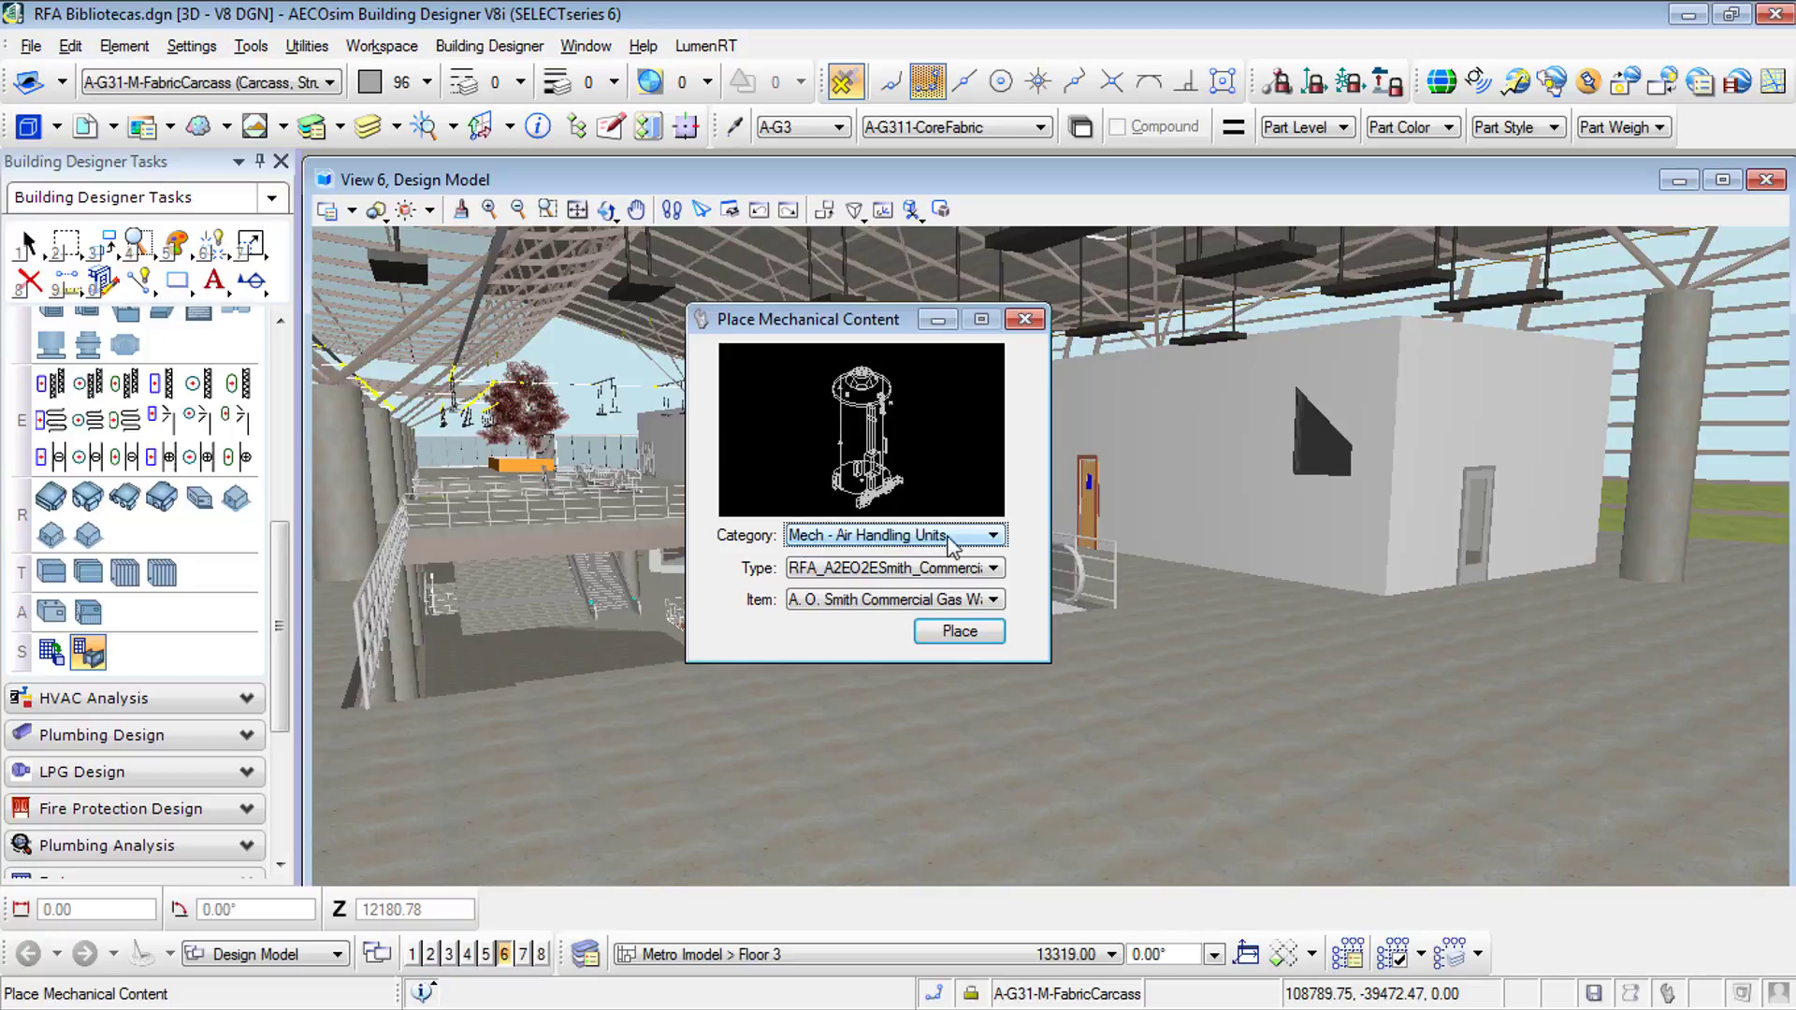
# Step: Choose the Mech - Air Handling Units category and start placing the A. O. Smith Commercial Gas Water Heaters BTR item
pyautogui.click(991, 535)
pyautogui.click(898, 578)
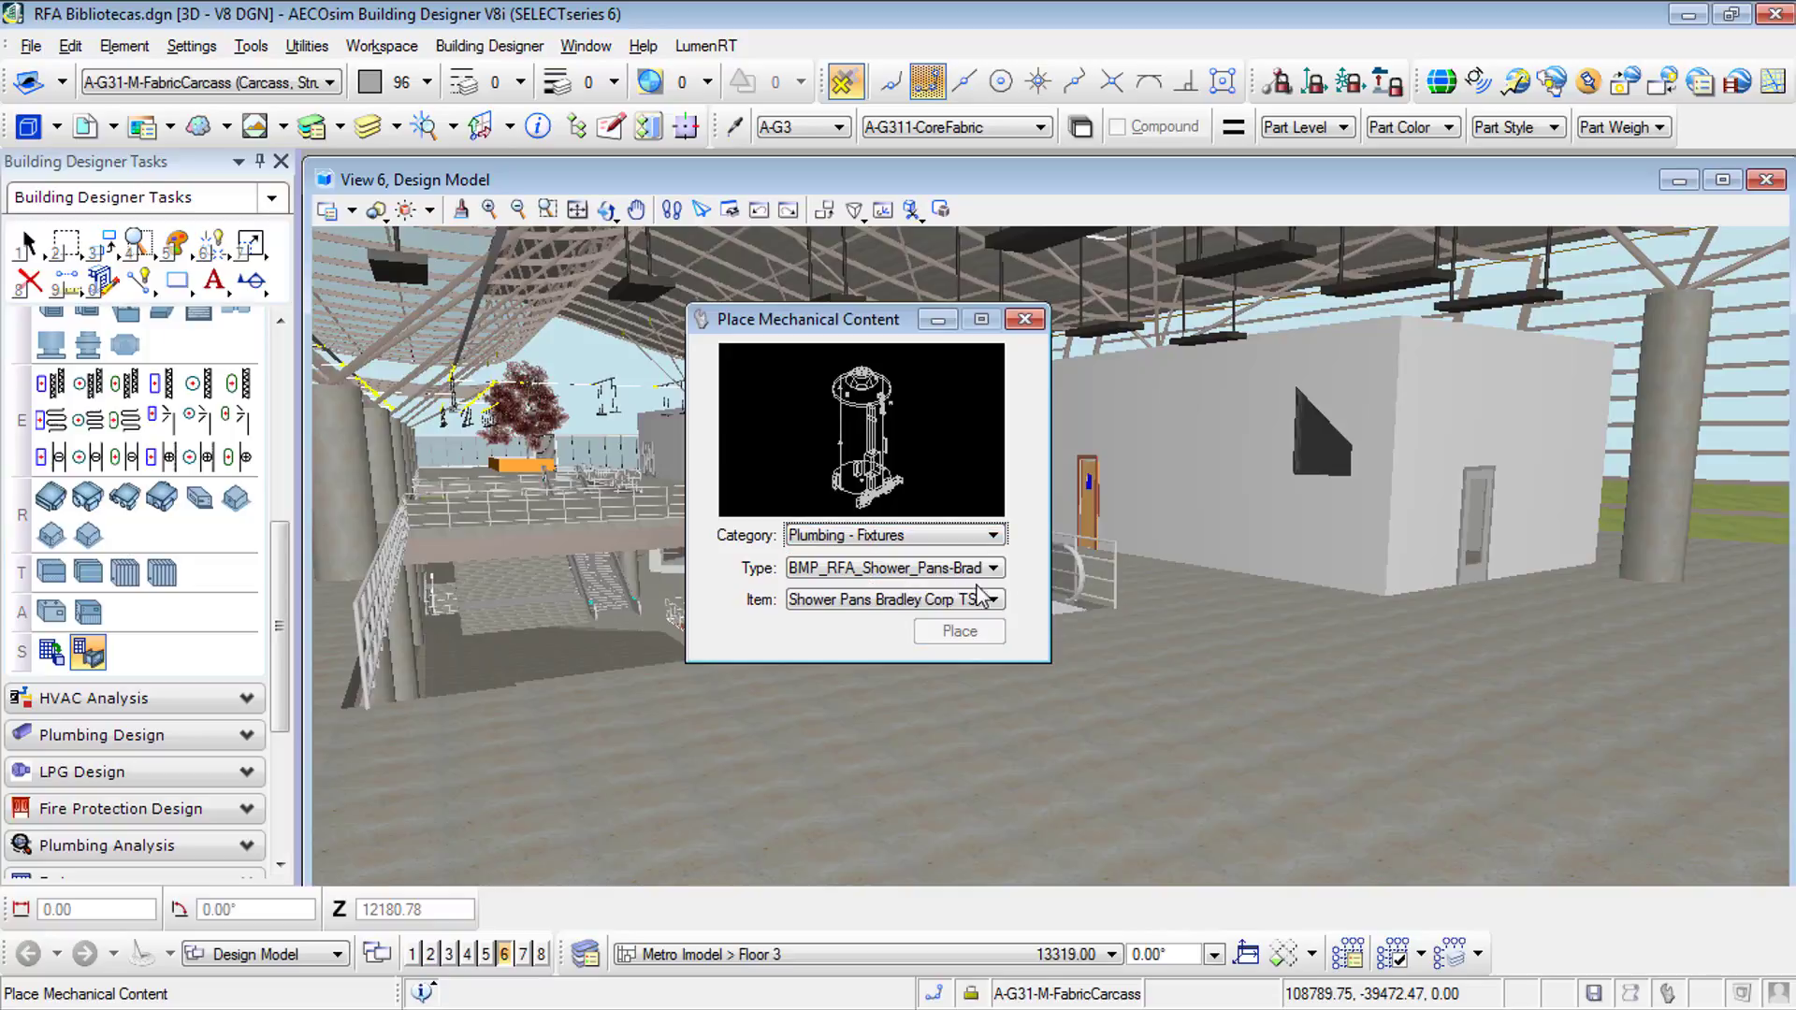
pyautogui.click(996, 540)
pyautogui.click(869, 578)
pyautogui.click(926, 540)
pyautogui.click(842, 561)
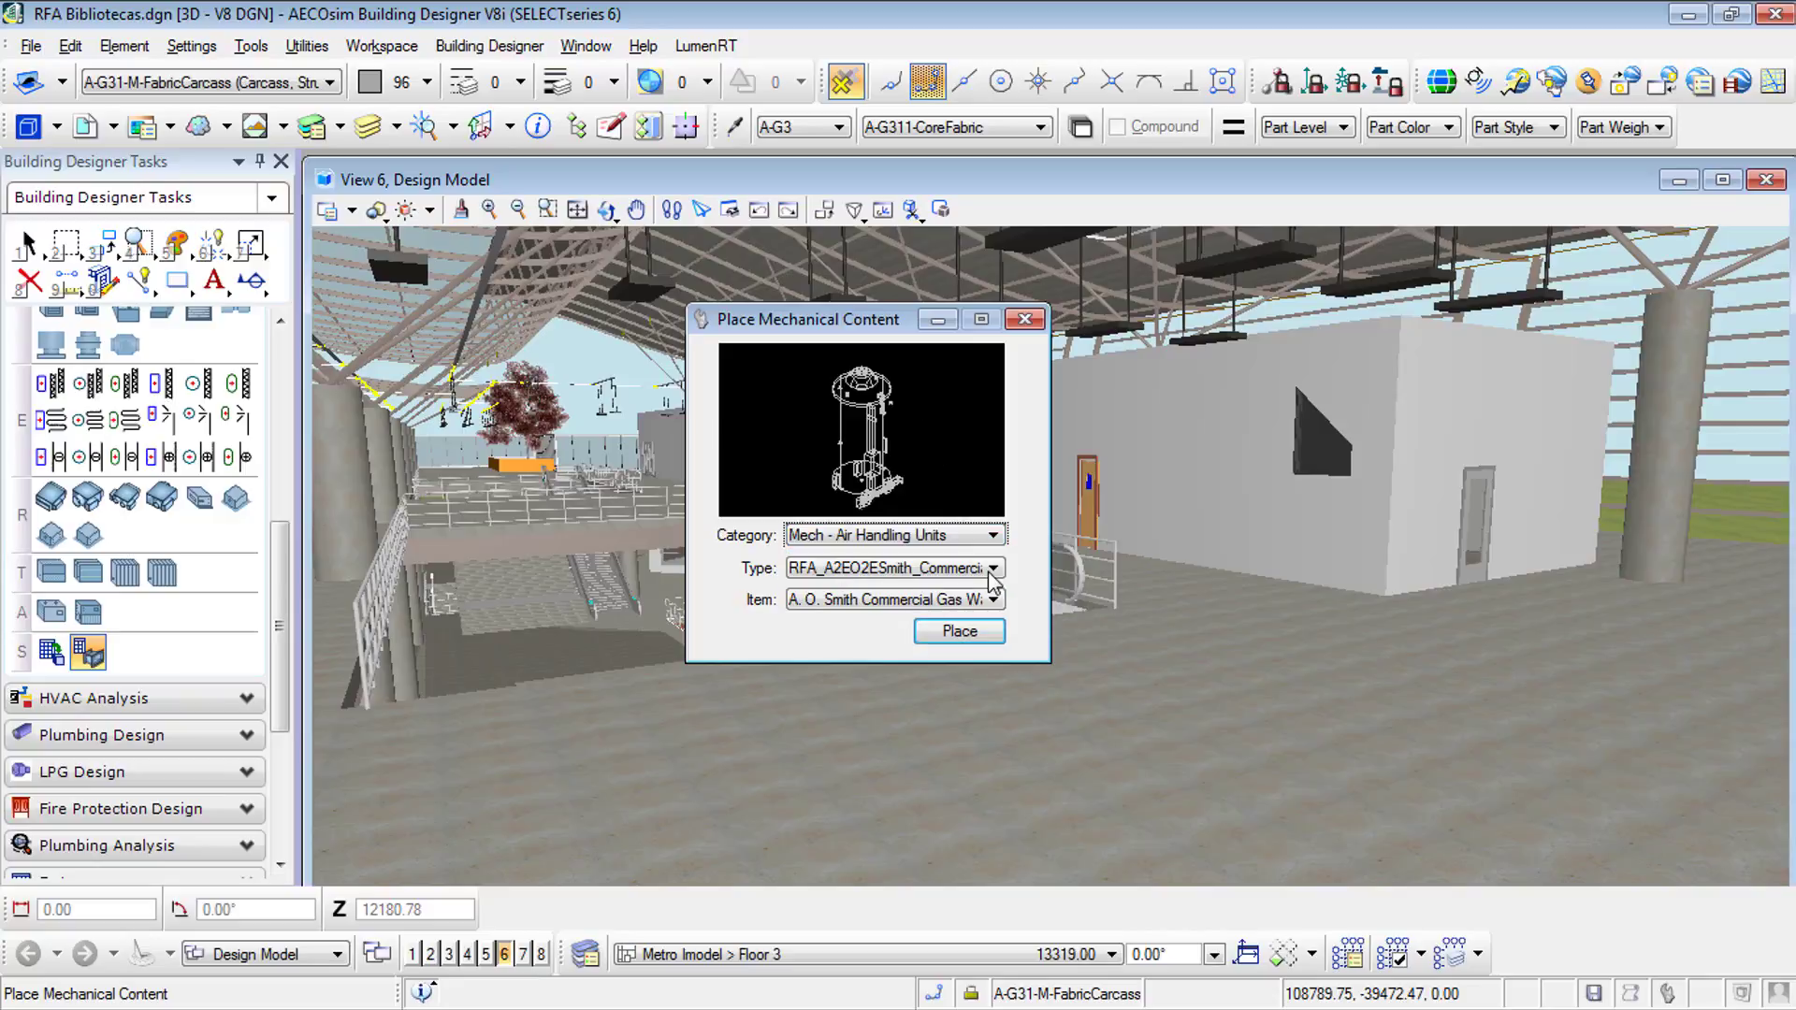
pyautogui.click(989, 603)
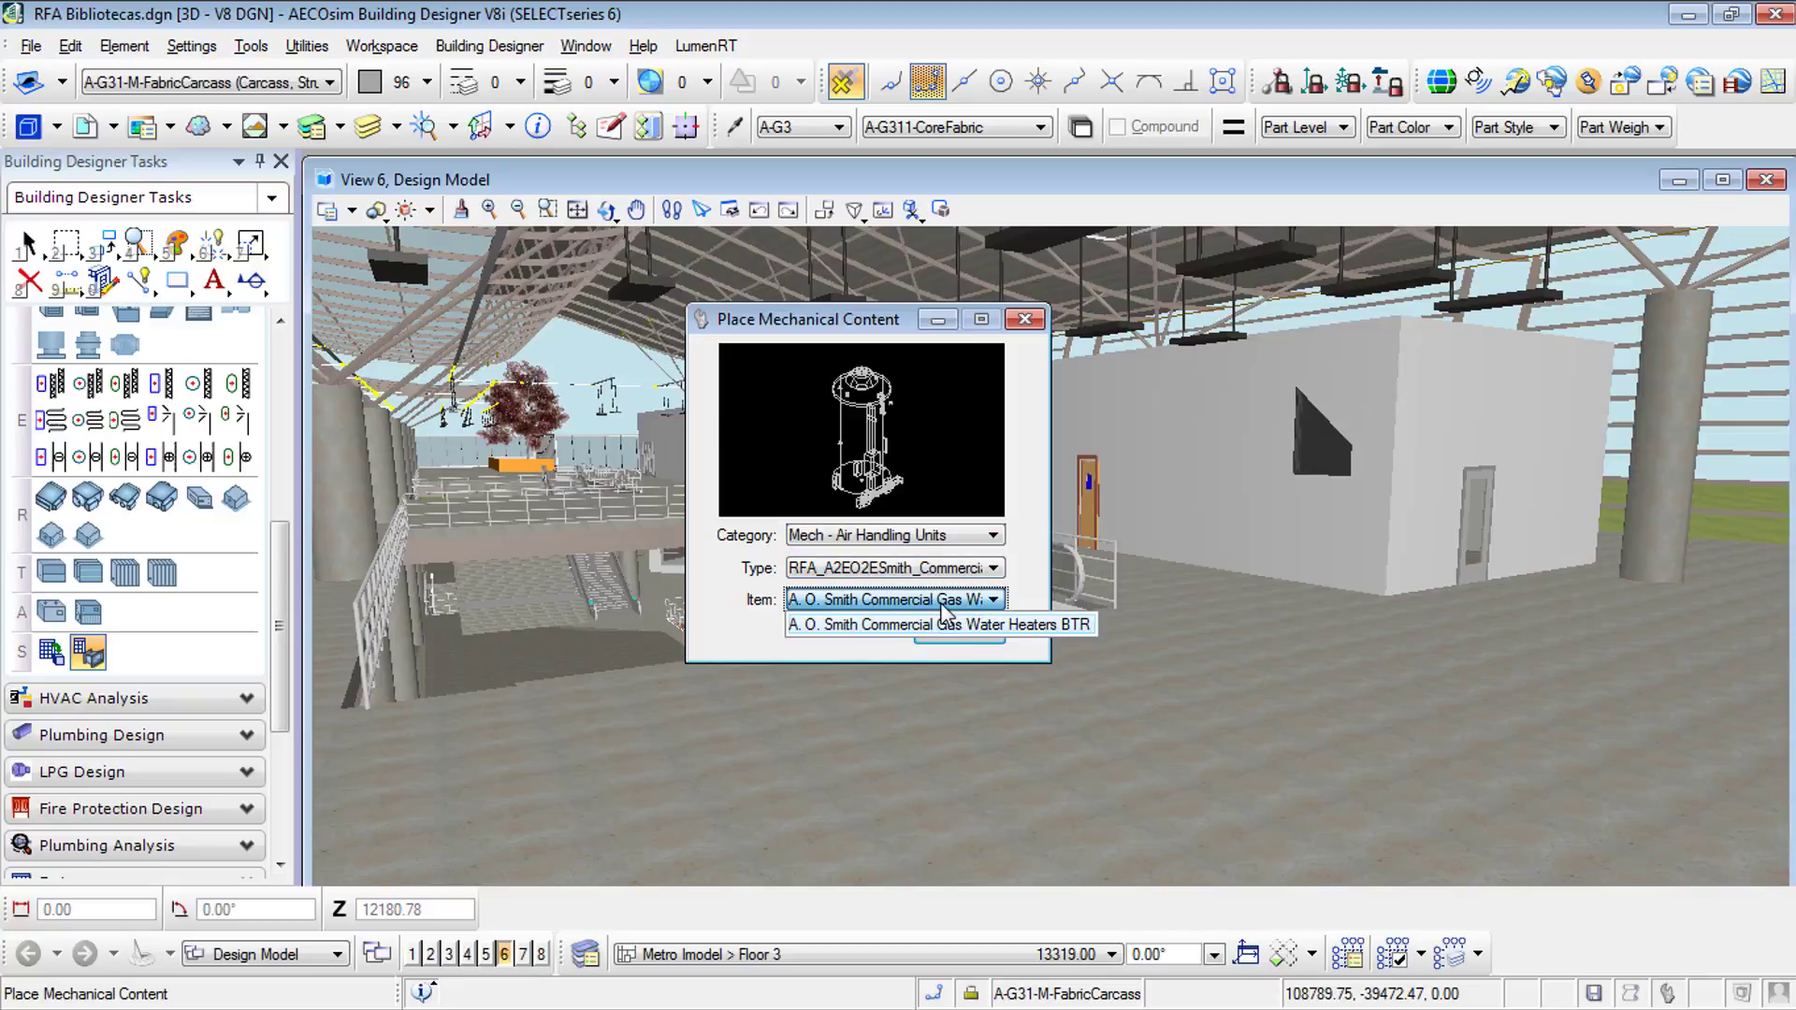
pyautogui.click(748, 614)
pyautogui.click(994, 570)
pyautogui.click(963, 632)
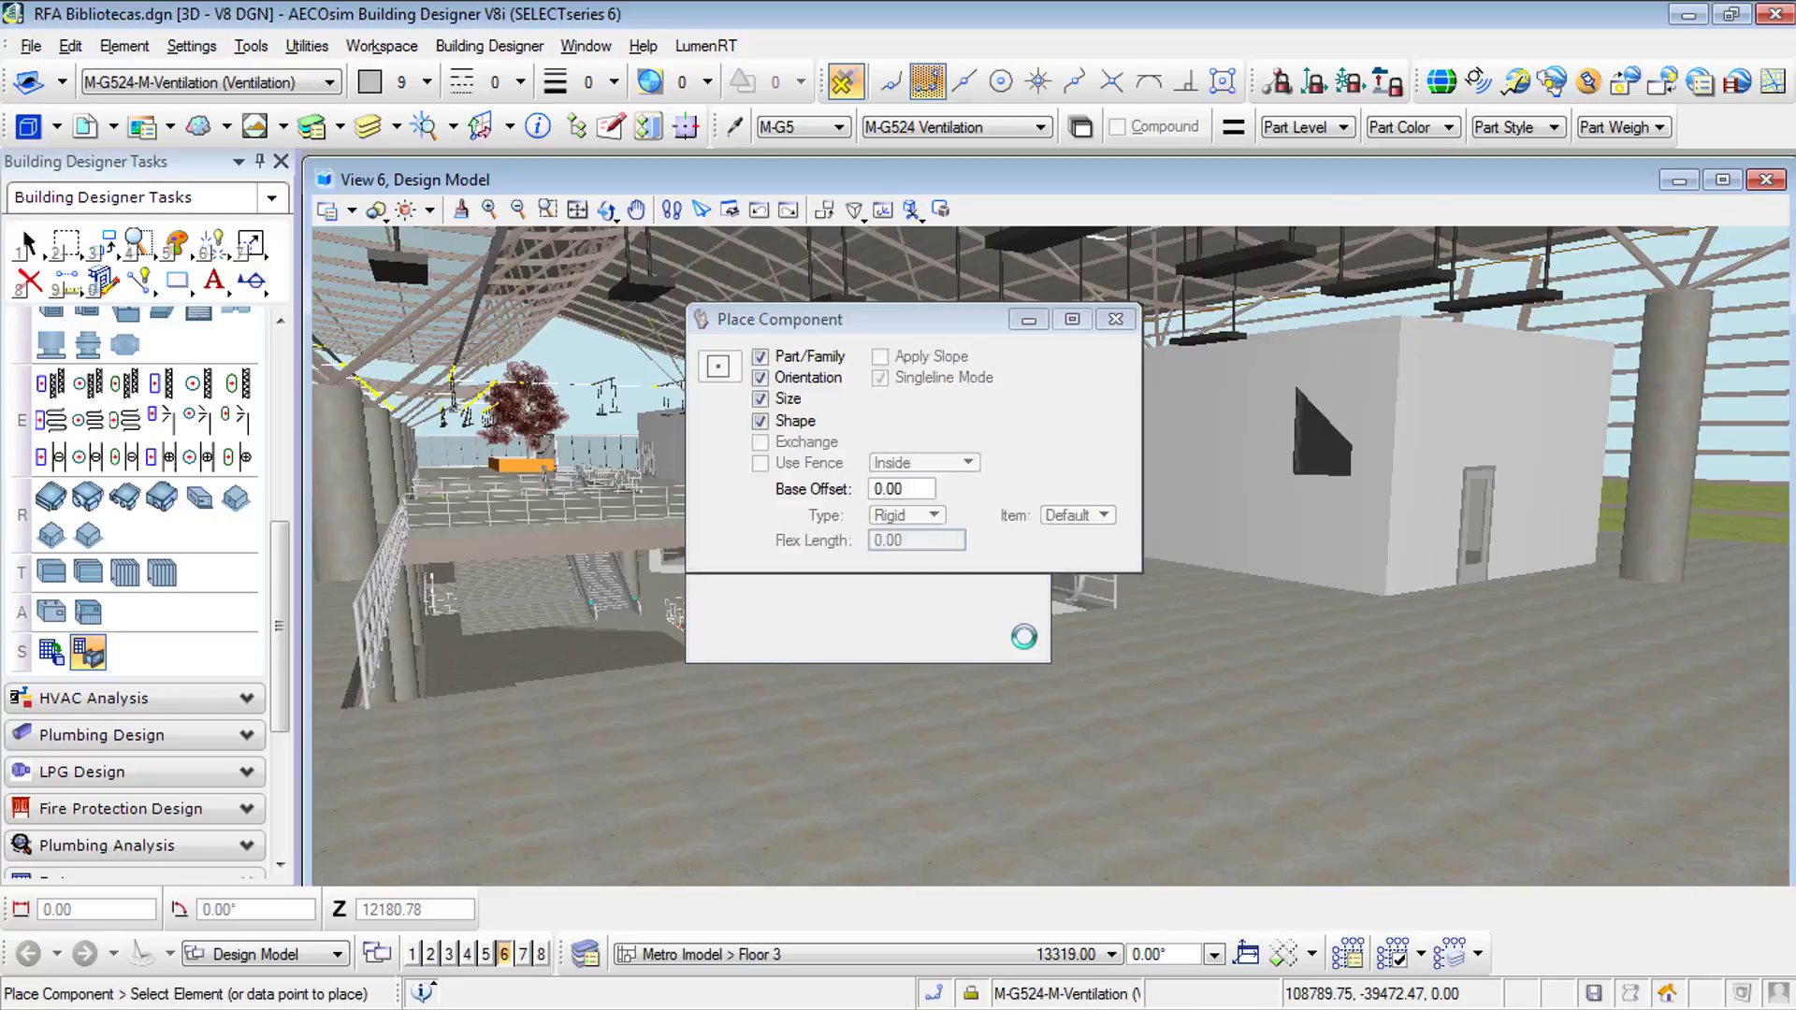
# Step: Place the gas water heater on the floor in front of the white room's short wall and close the placement windows
pyautogui.moveTo(1238, 120); pyautogui.dragTo(532, 99)
pyautogui.rightClick(1487, 665)
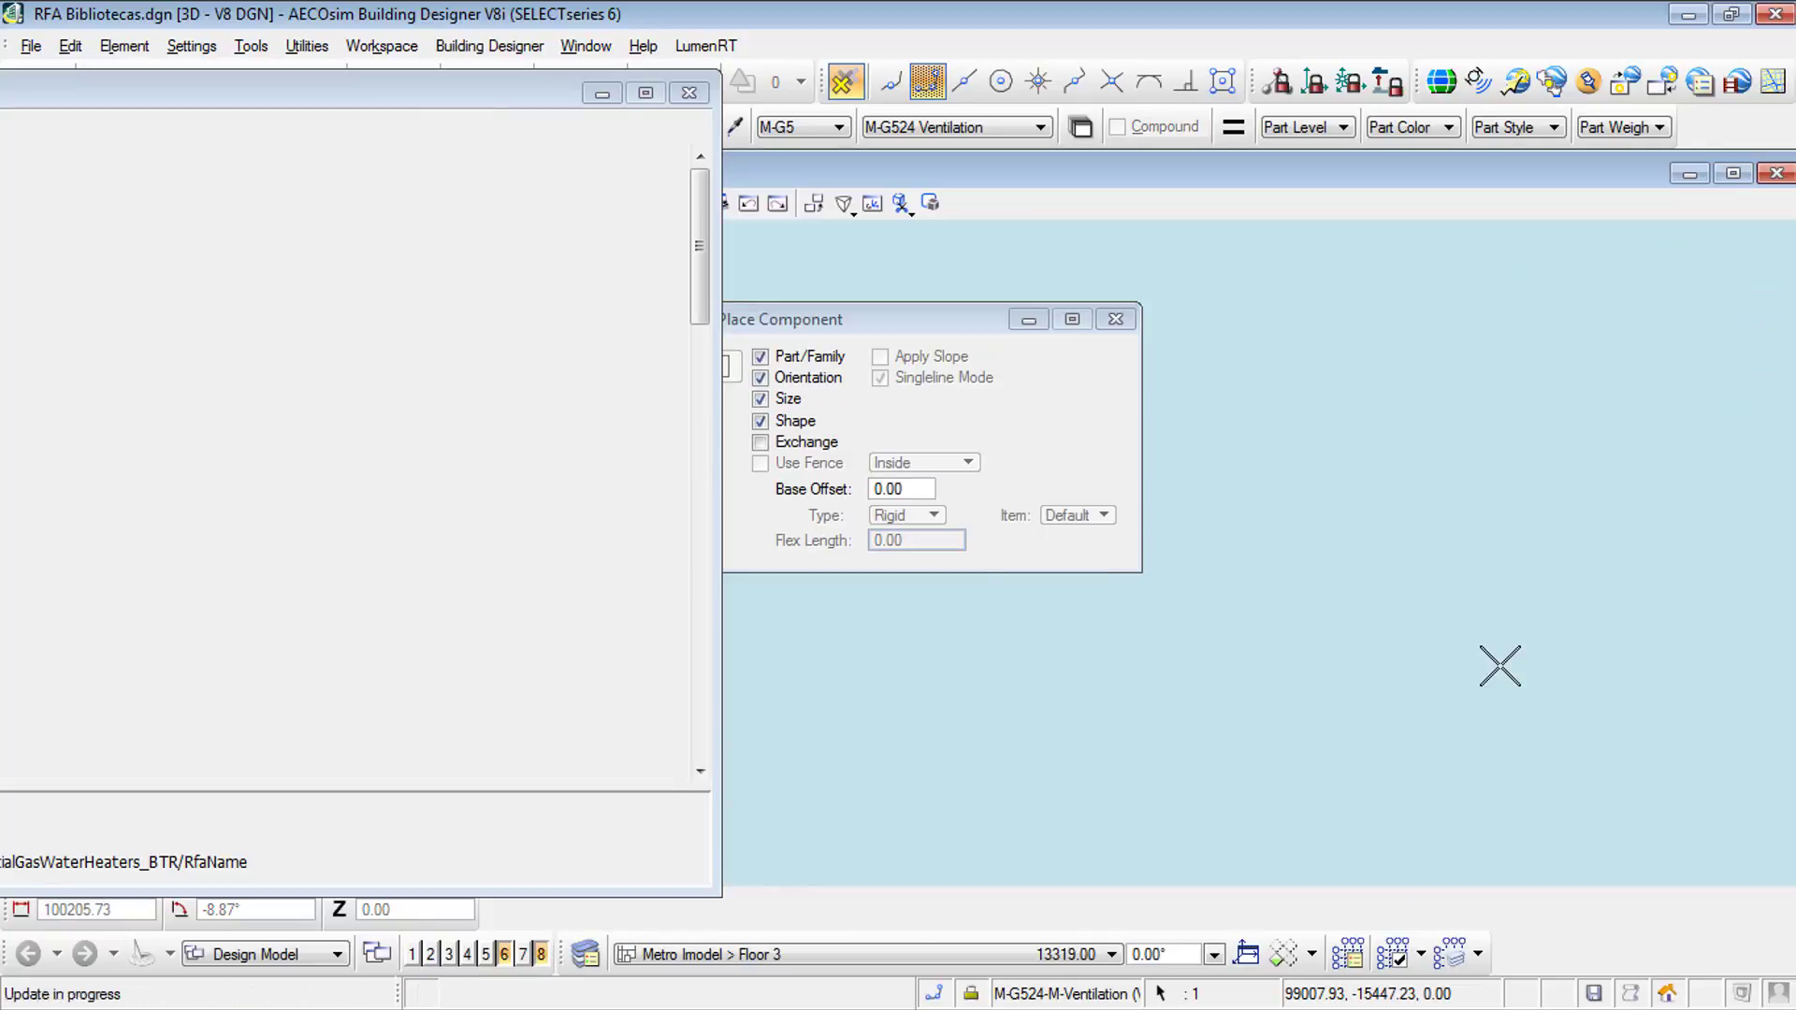
pyautogui.click(689, 92)
pyautogui.click(1115, 319)
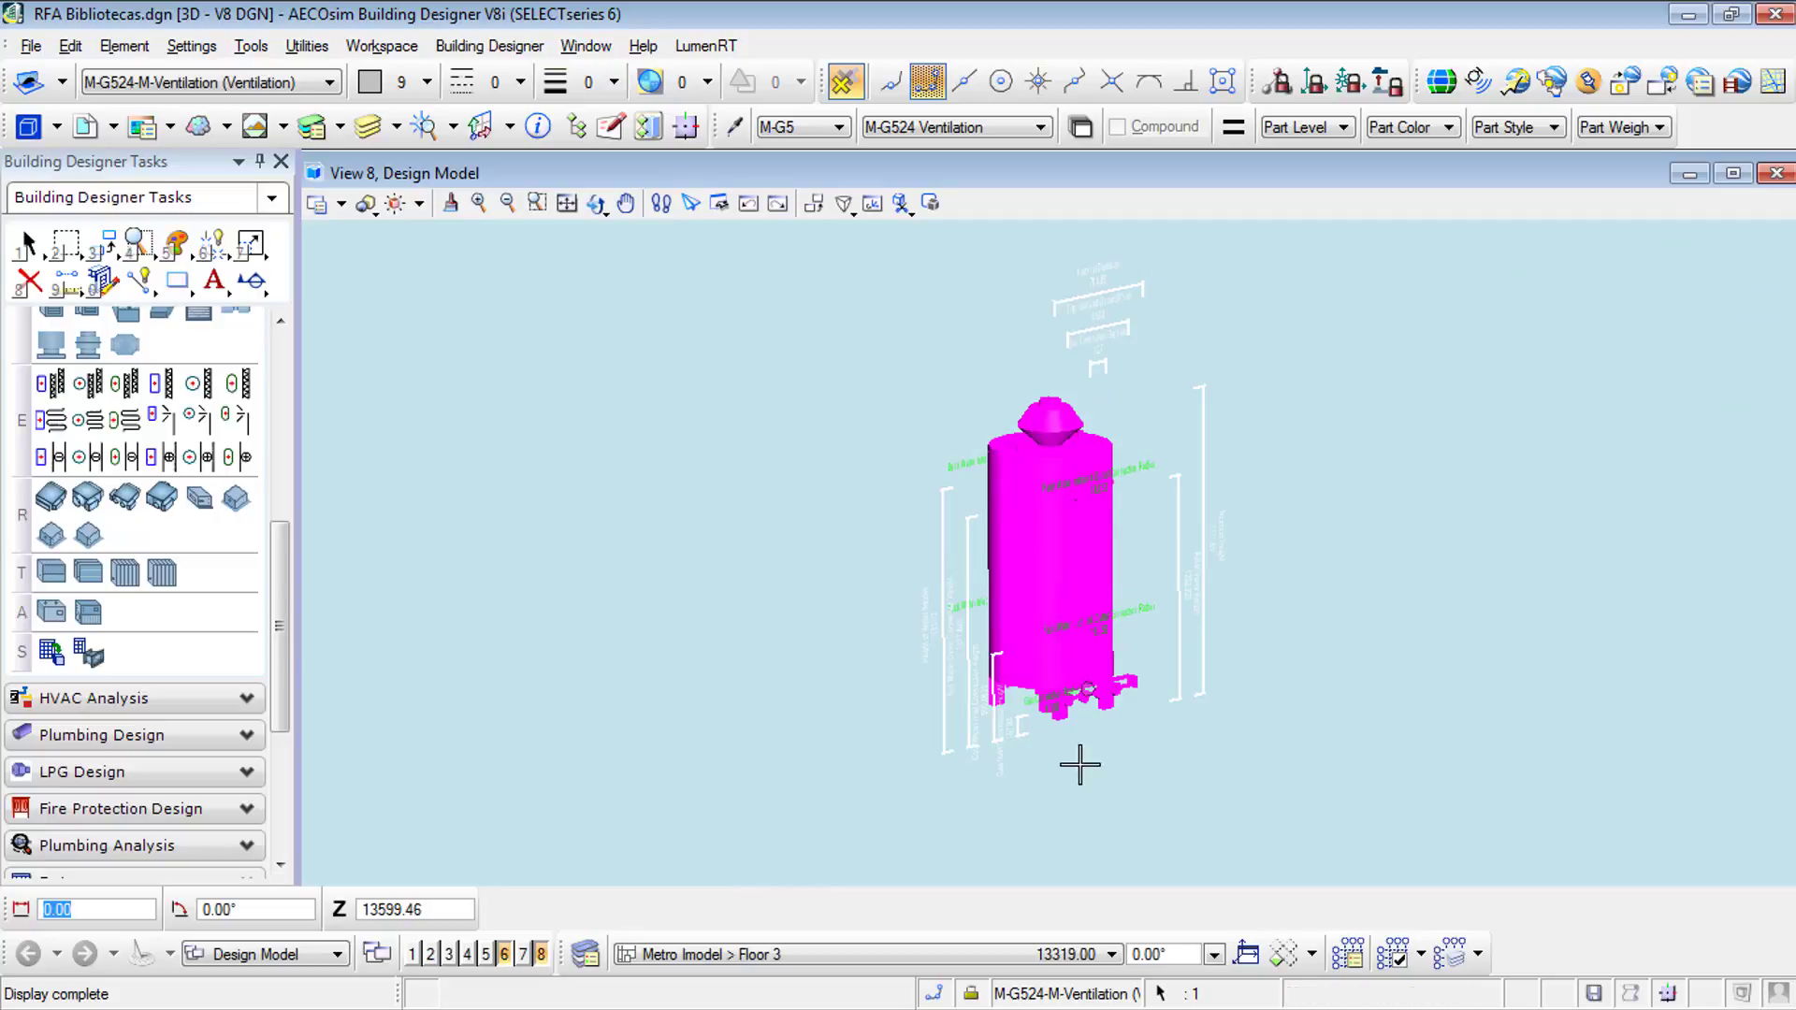
# Step: Inspect the placed water heater up close in View 8, close that view and clear the selection
pyautogui.scroll(1, 1078, 721)
pyautogui.scroll(3, 1030, 544)
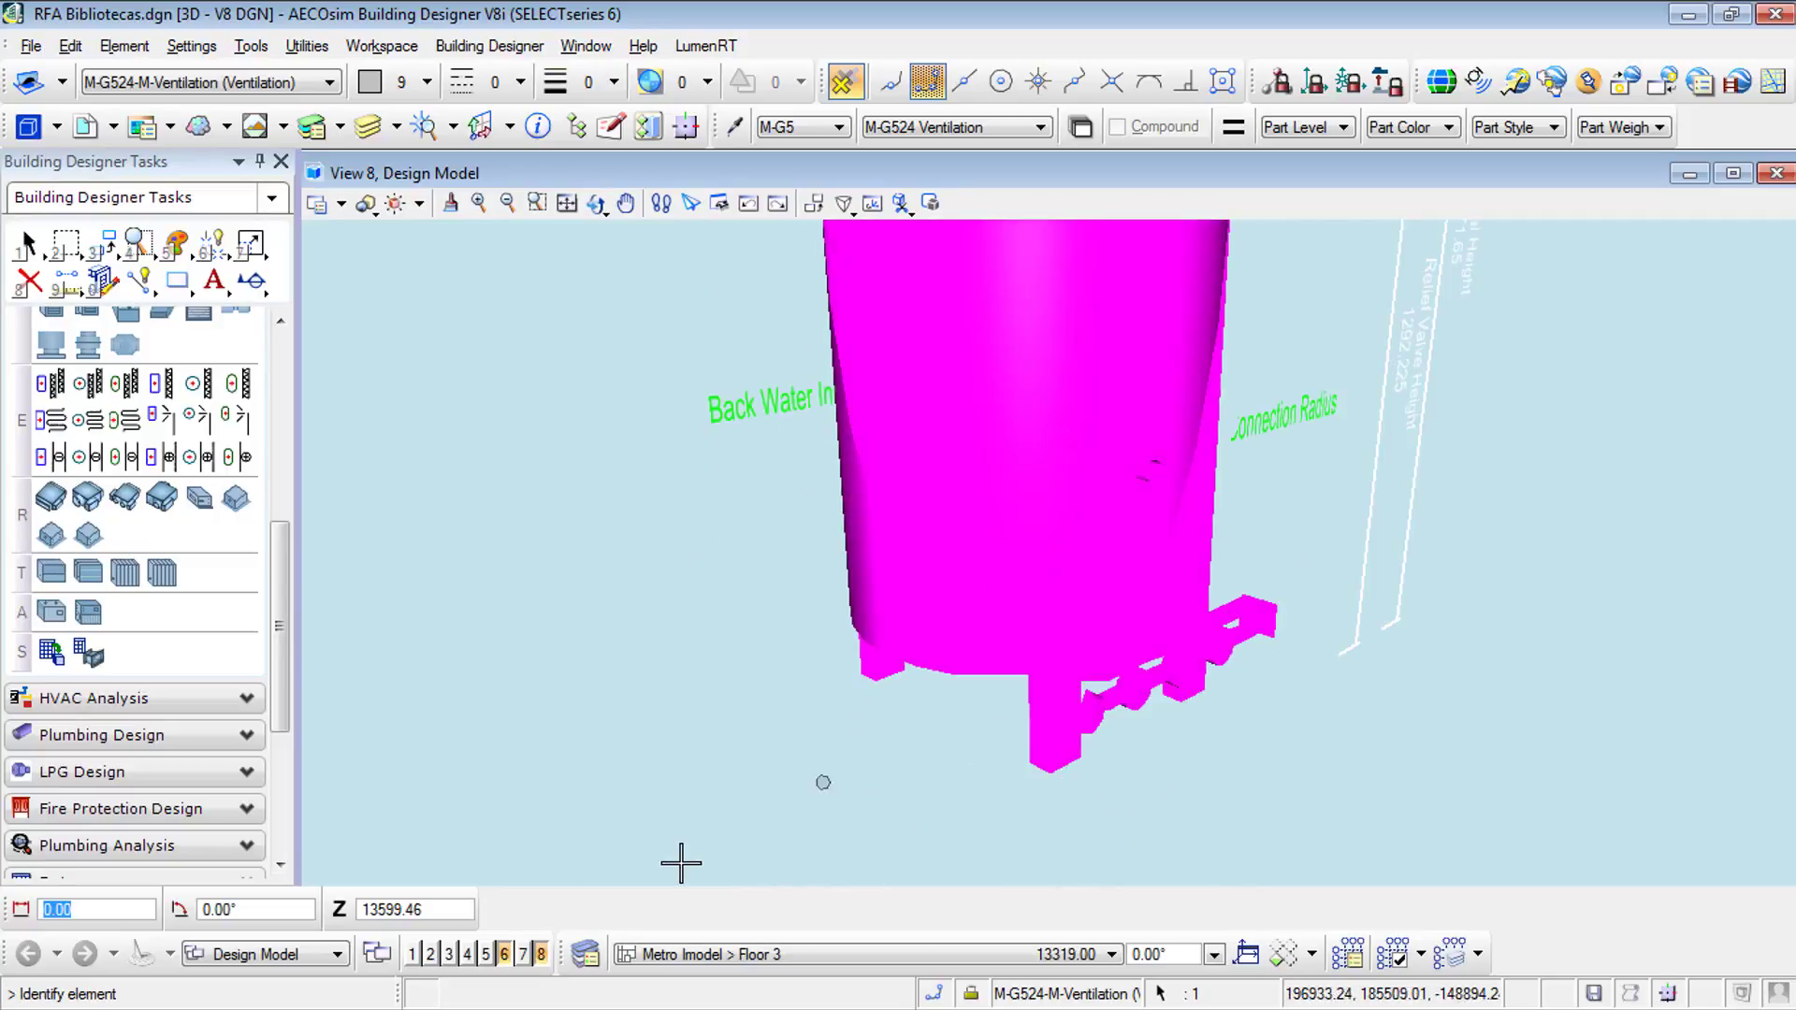
pyautogui.scroll(-1, 1049, 736)
pyautogui.scroll(-3, 1049, 736)
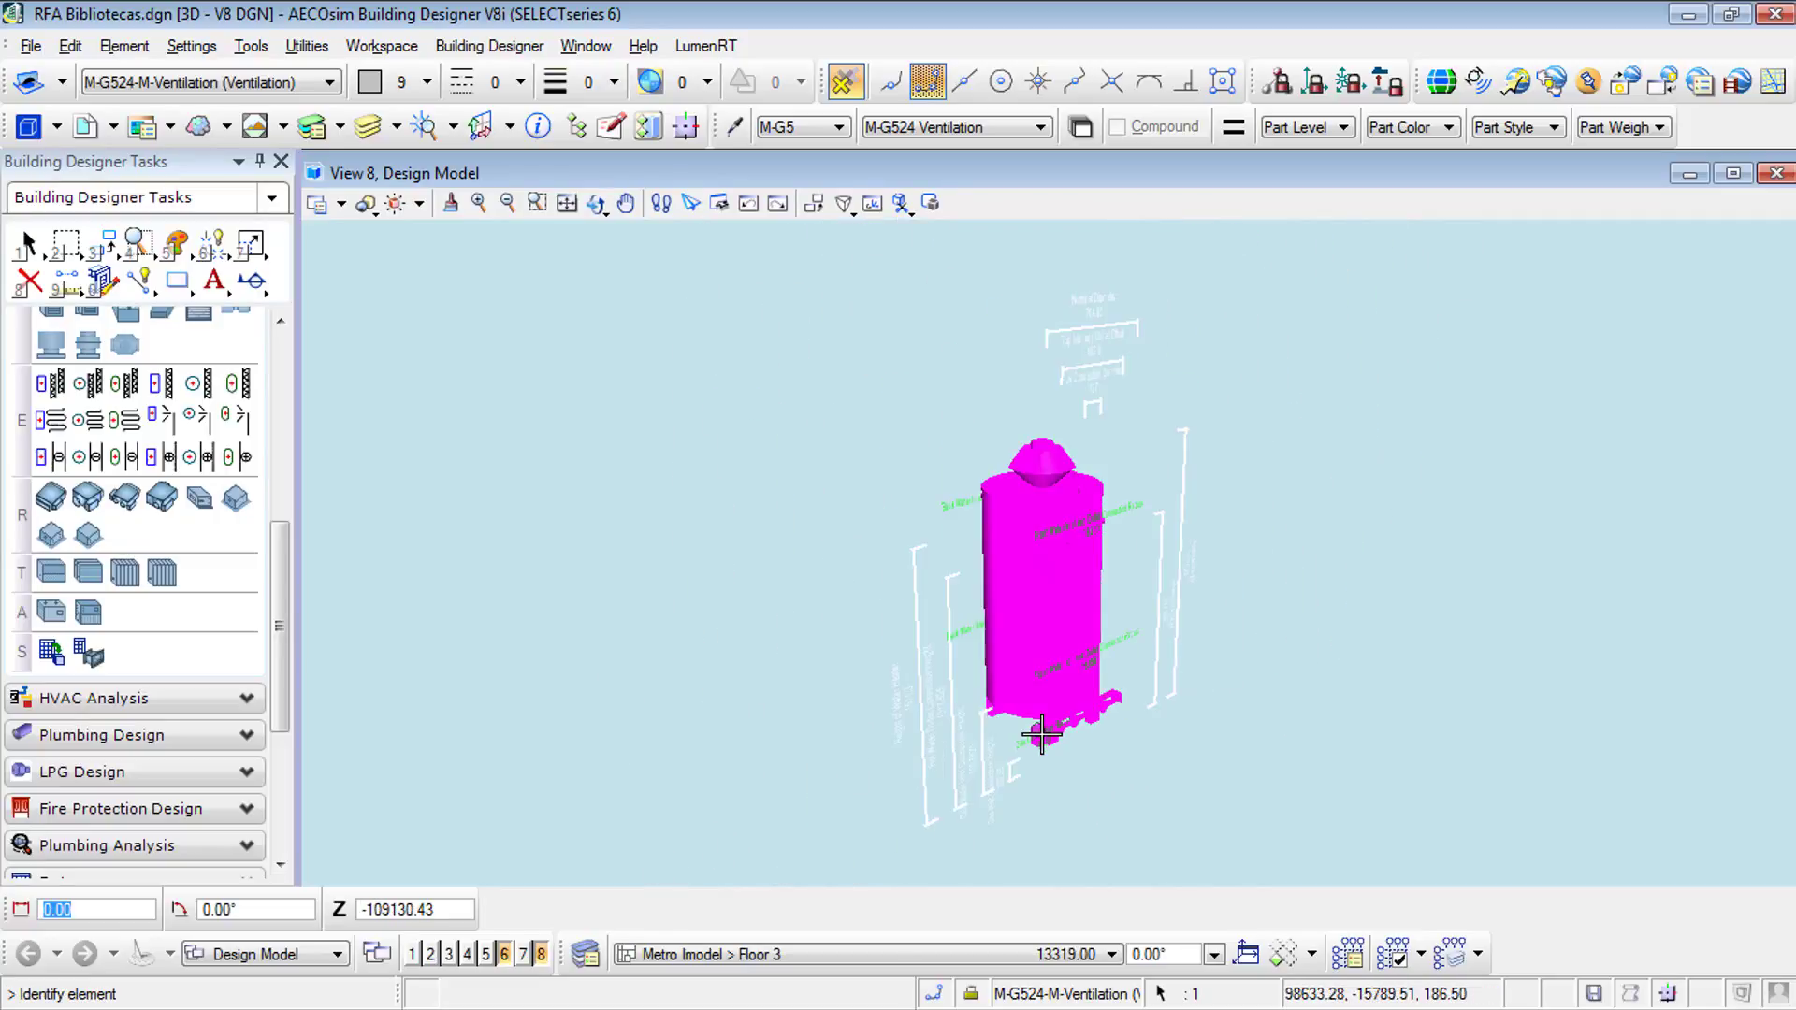
pyautogui.click(540, 954)
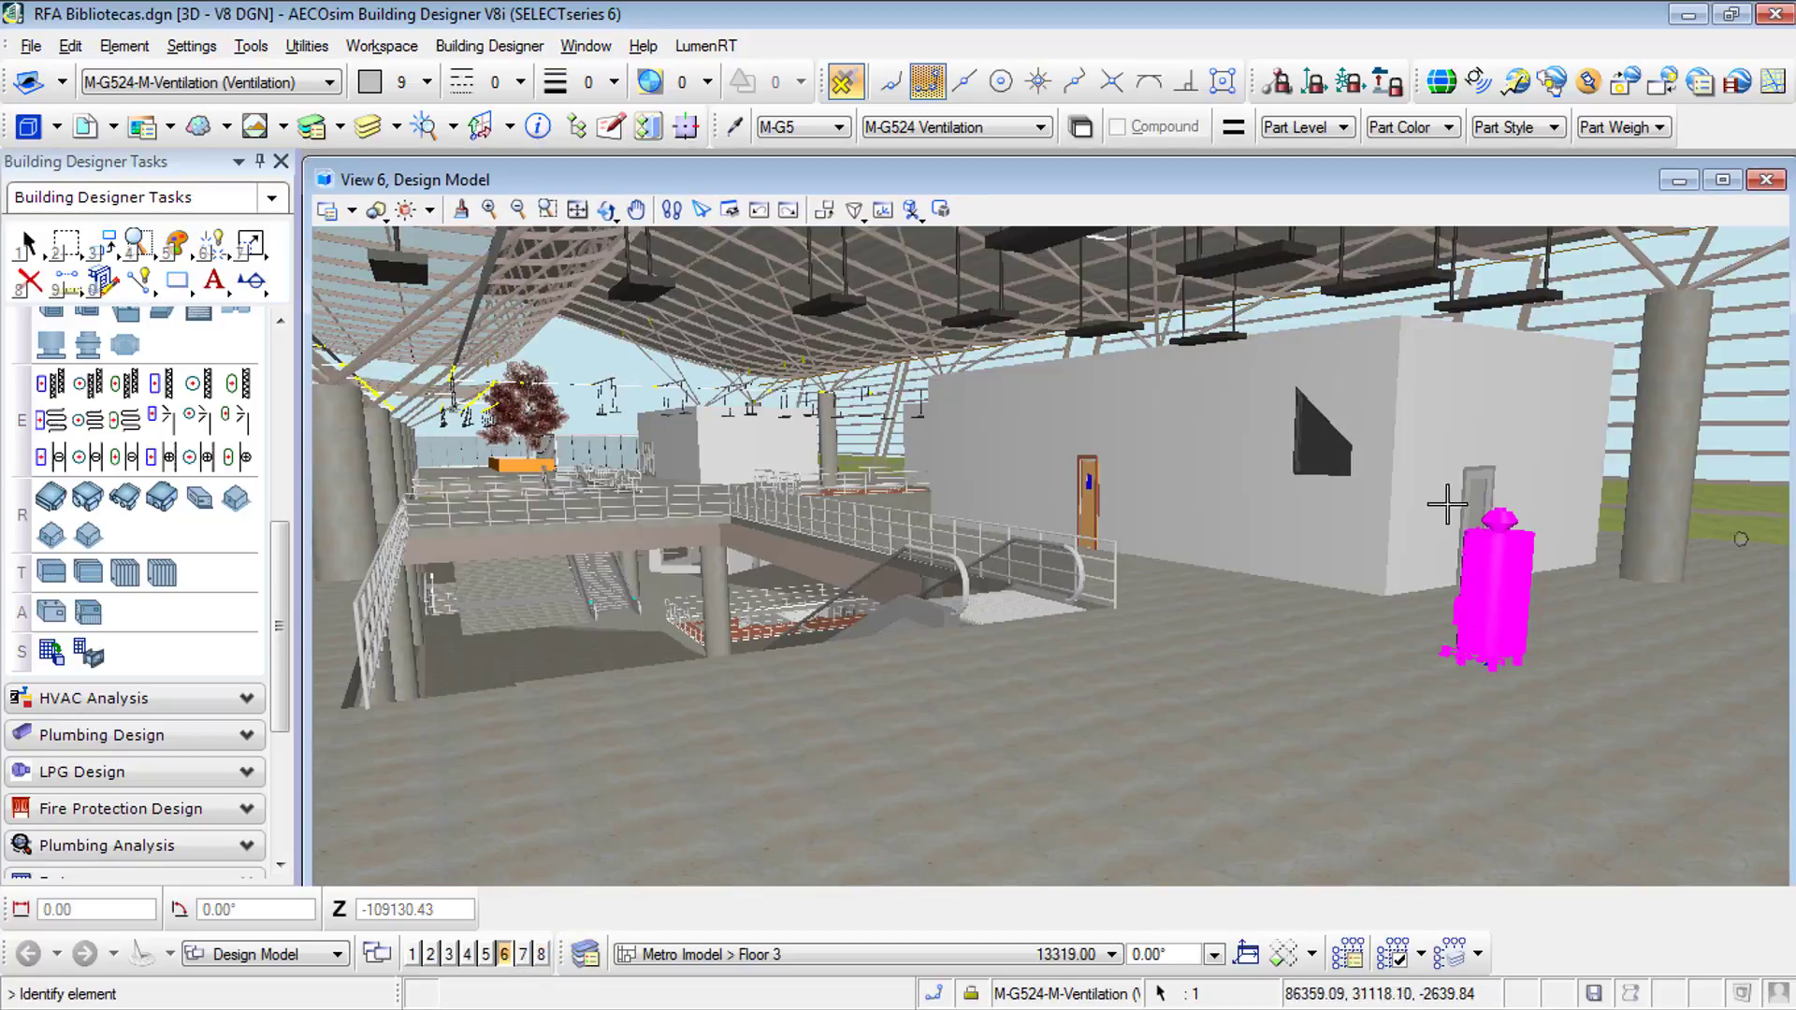
pyautogui.click(28, 245)
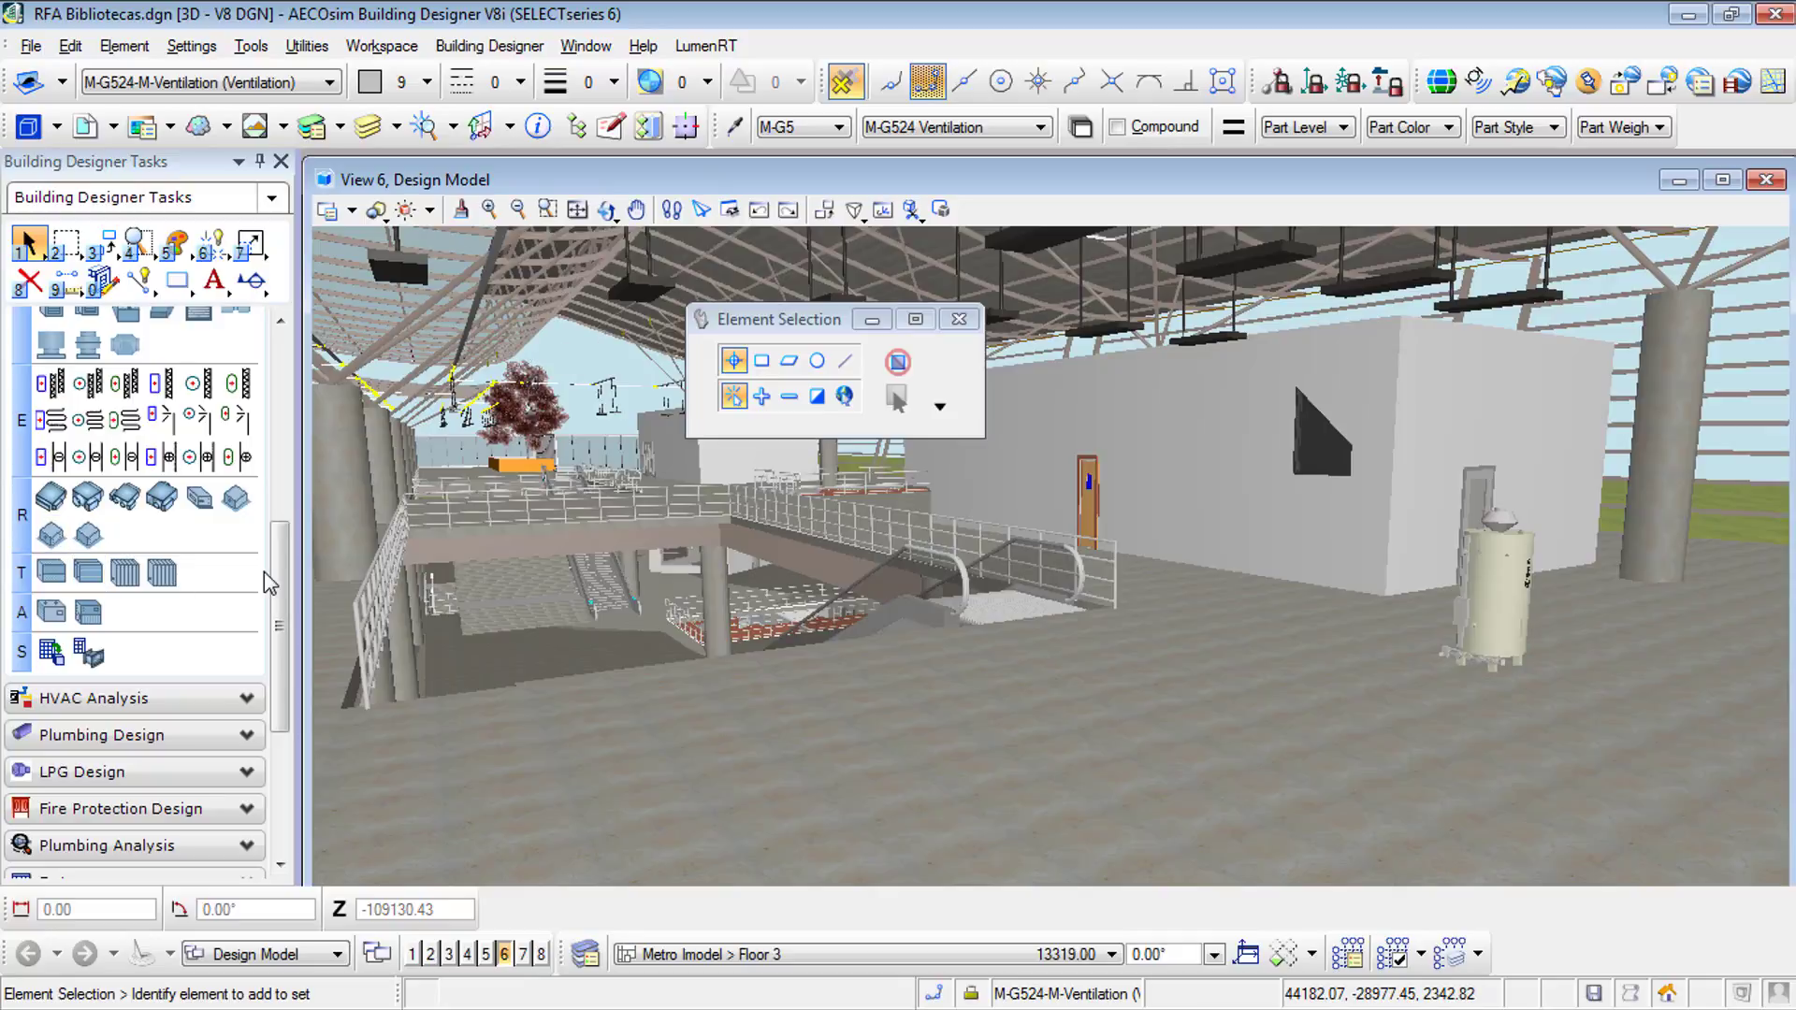
# Step: Try to place a rectangular duct starting from the base of the water heater
pyautogui.scroll(5, 280, 443)
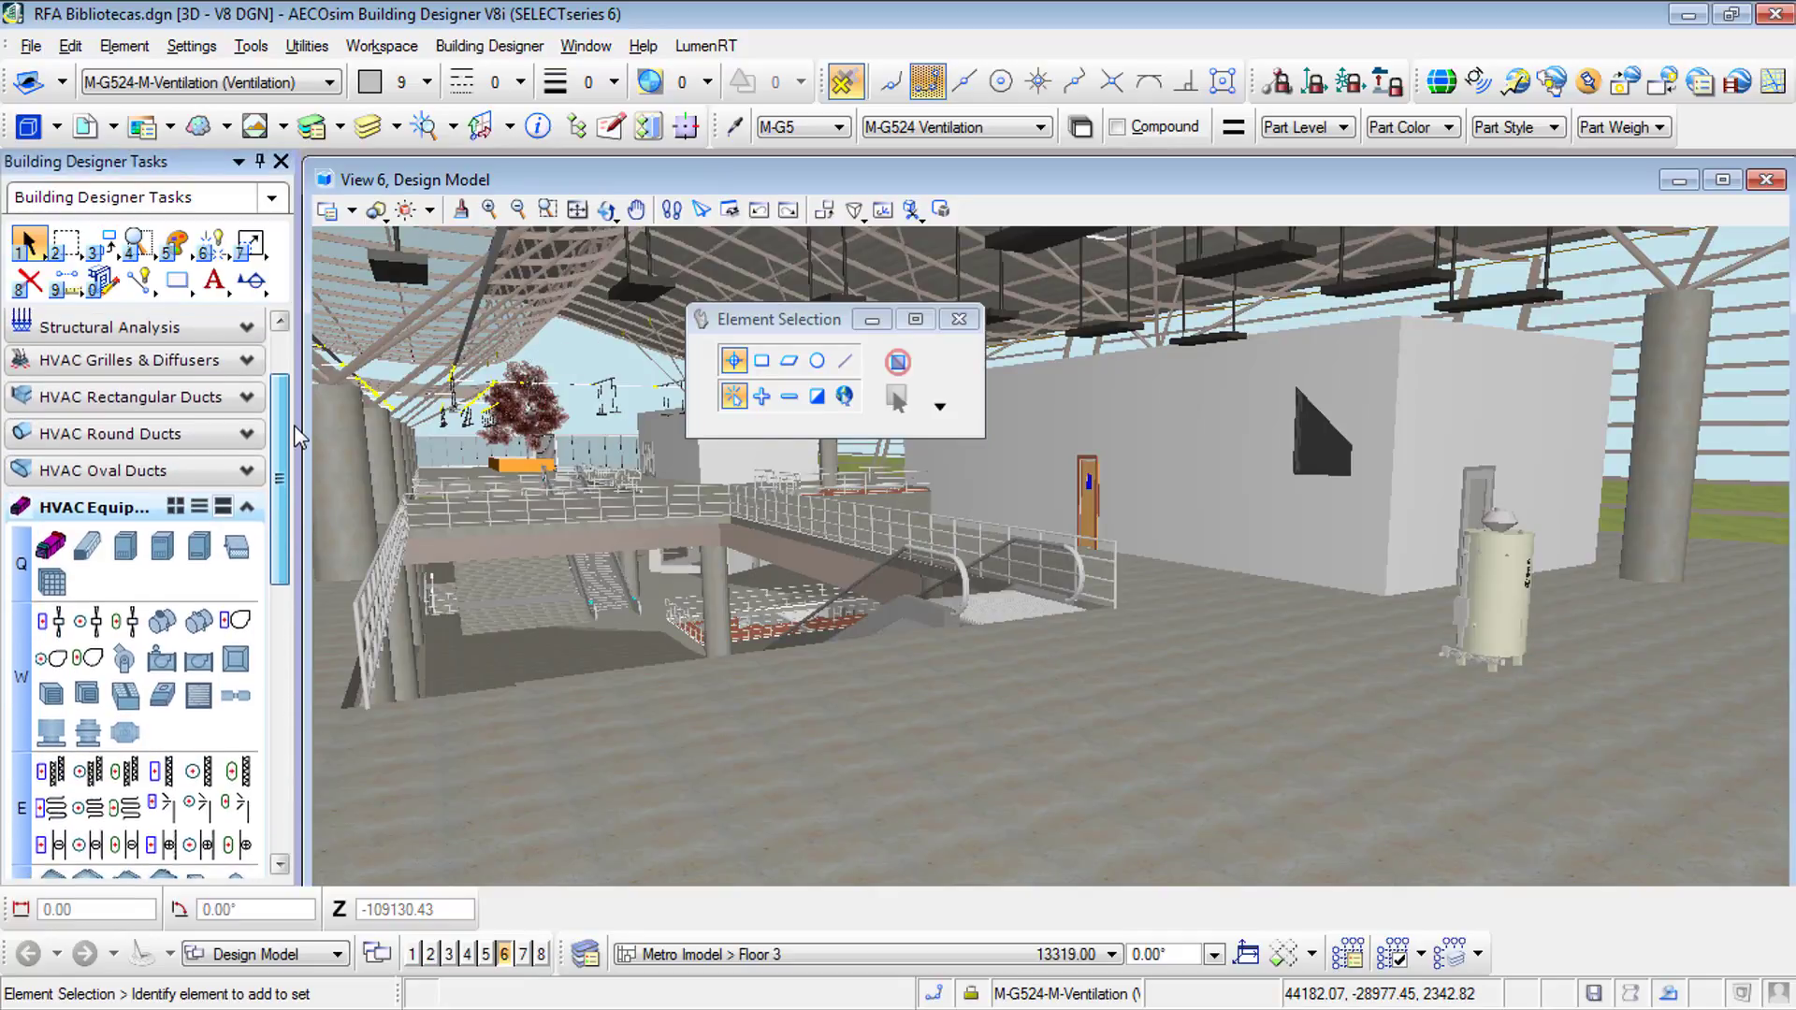
pyautogui.click(103, 420)
pyautogui.click(54, 455)
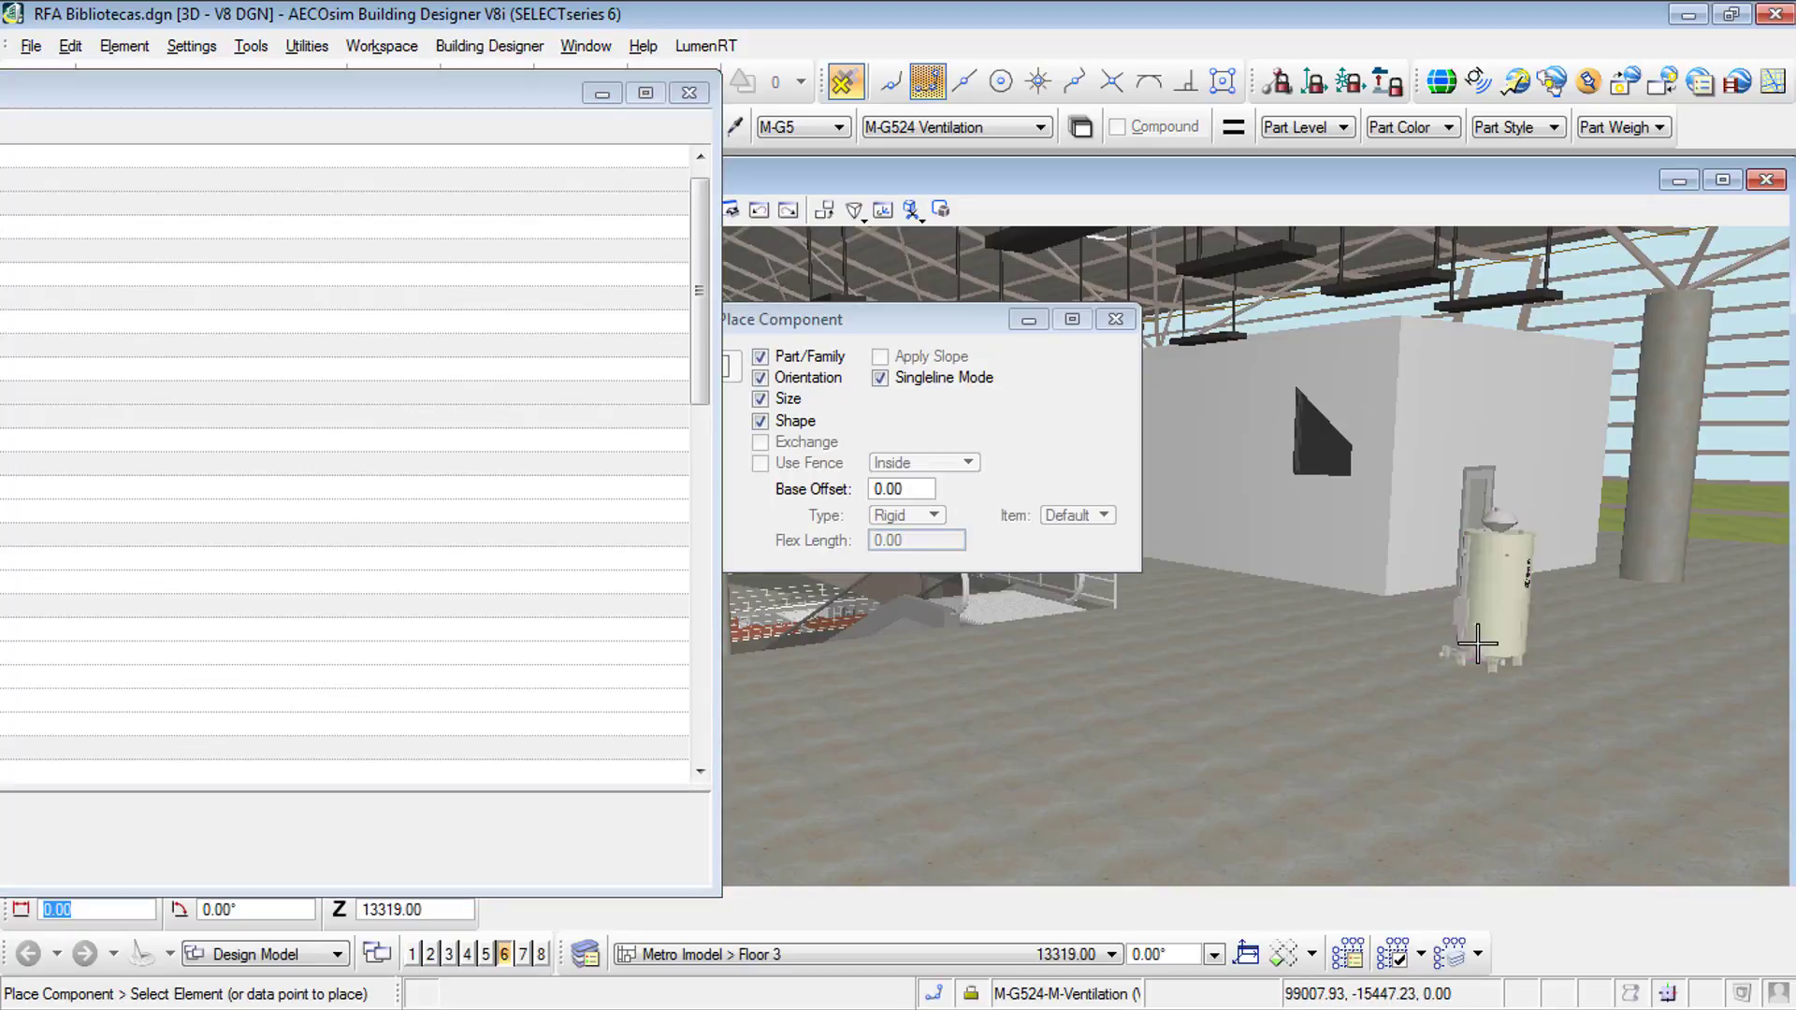
pyautogui.scroll(3, 1486, 624)
pyautogui.scroll(-3, 1485, 624)
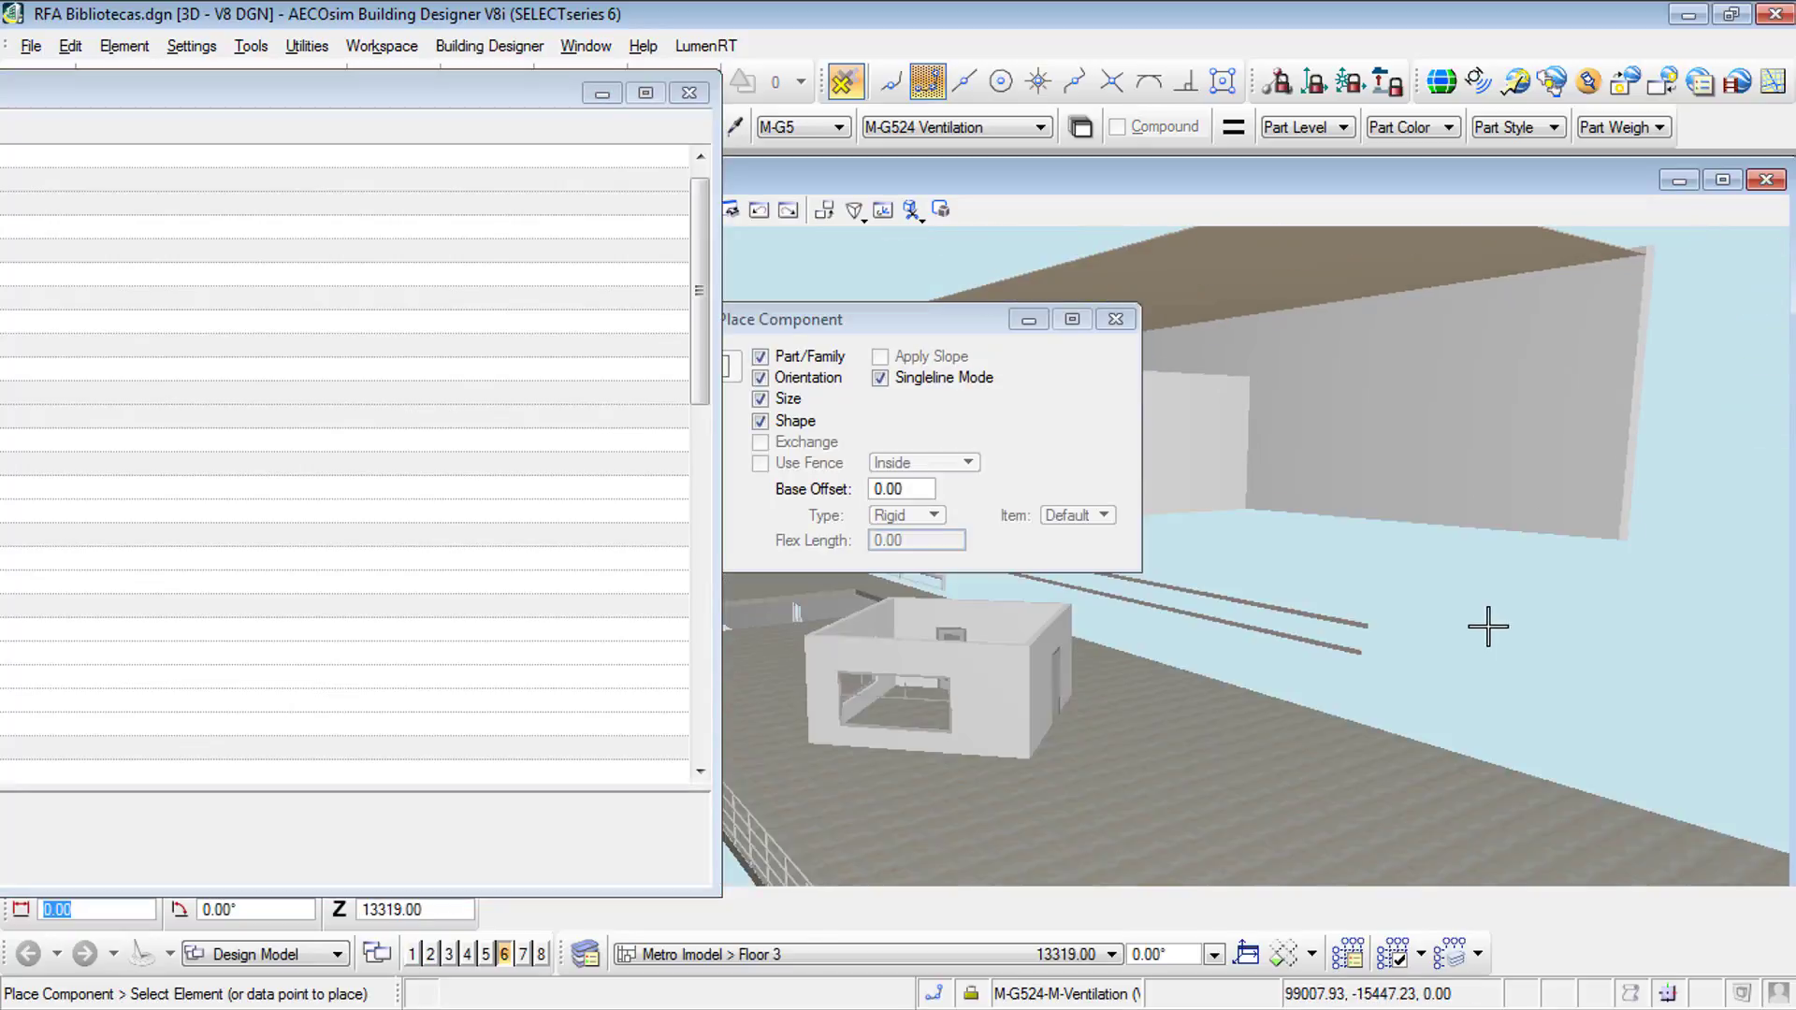
pyautogui.scroll(3, 1487, 626)
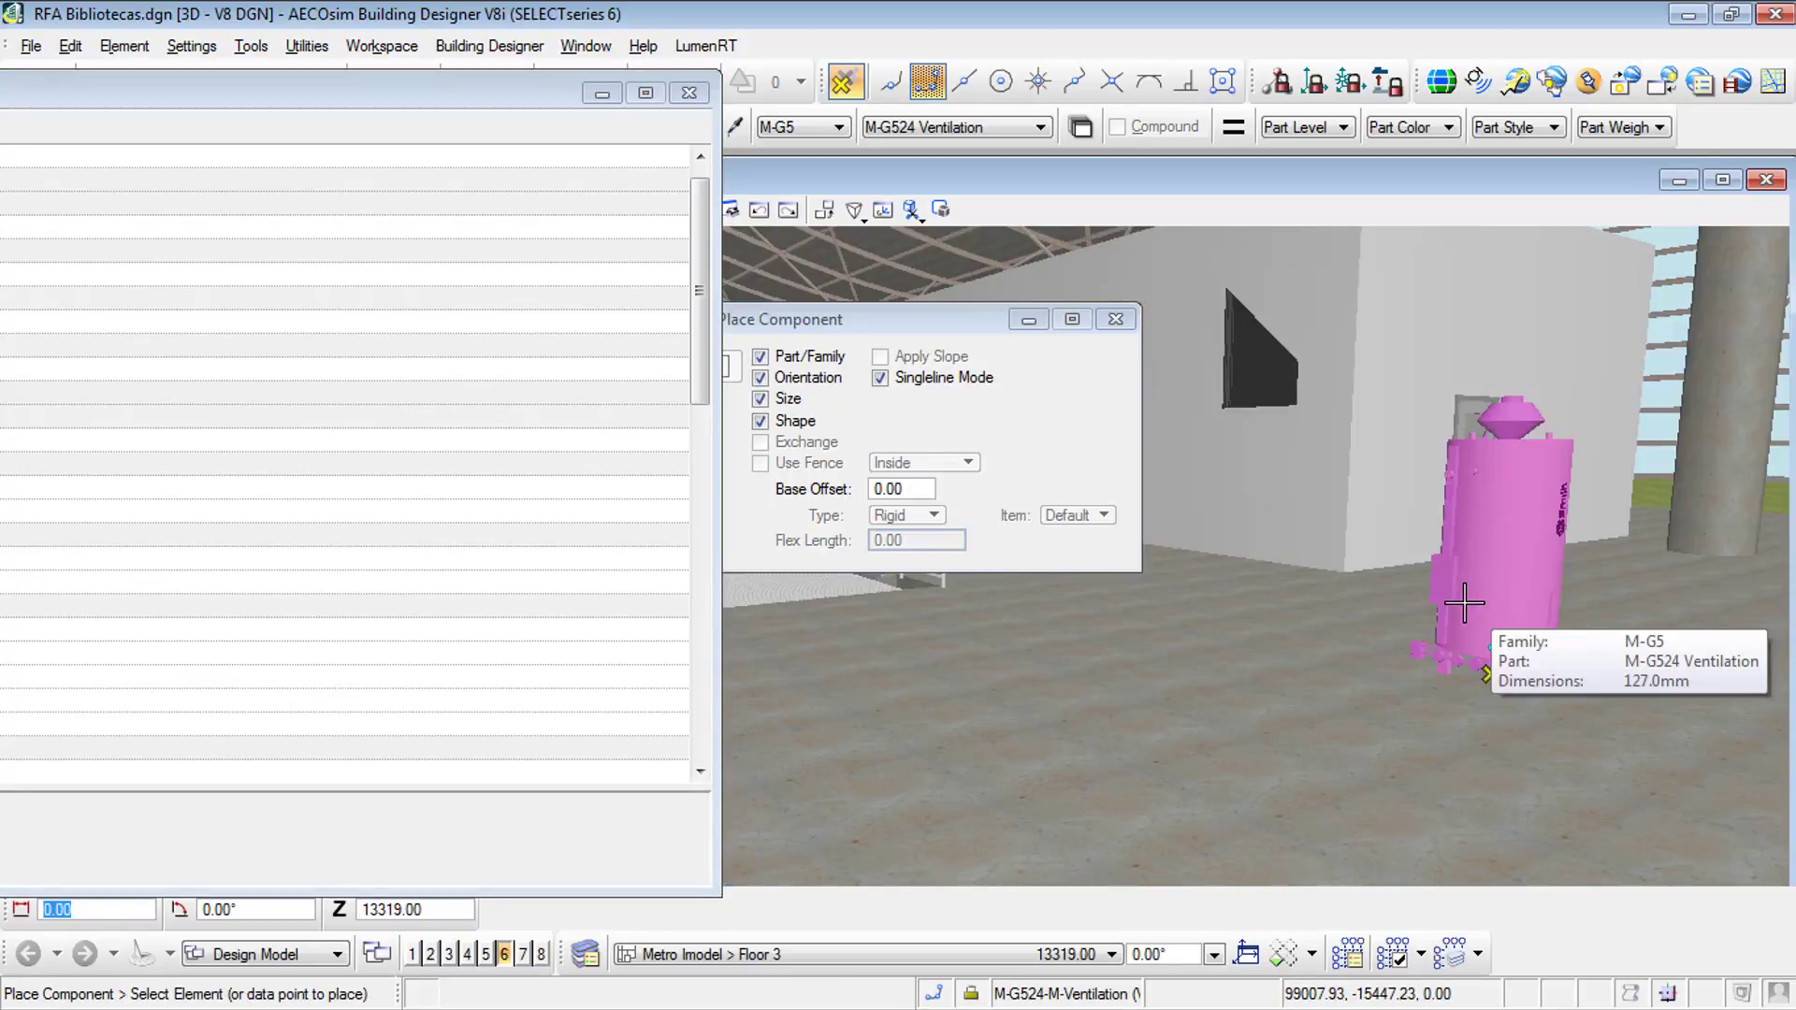
pyautogui.click(1381, 699)
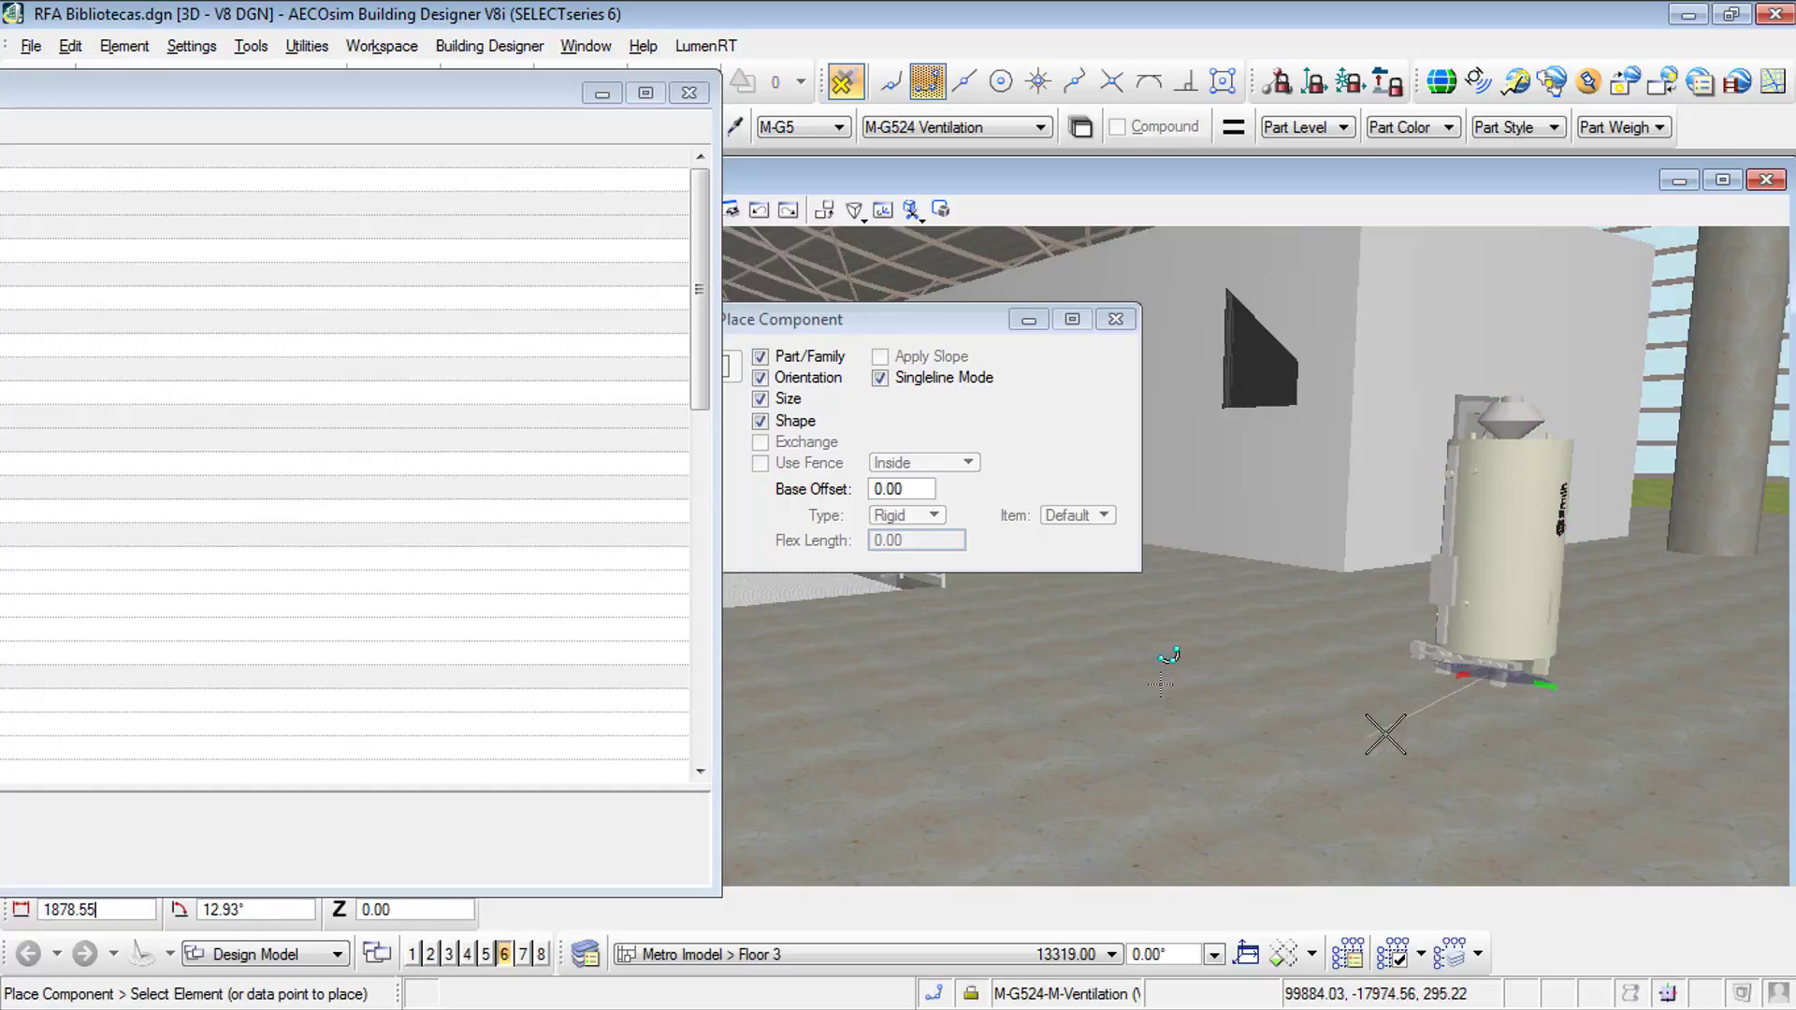
pyautogui.click(1386, 671)
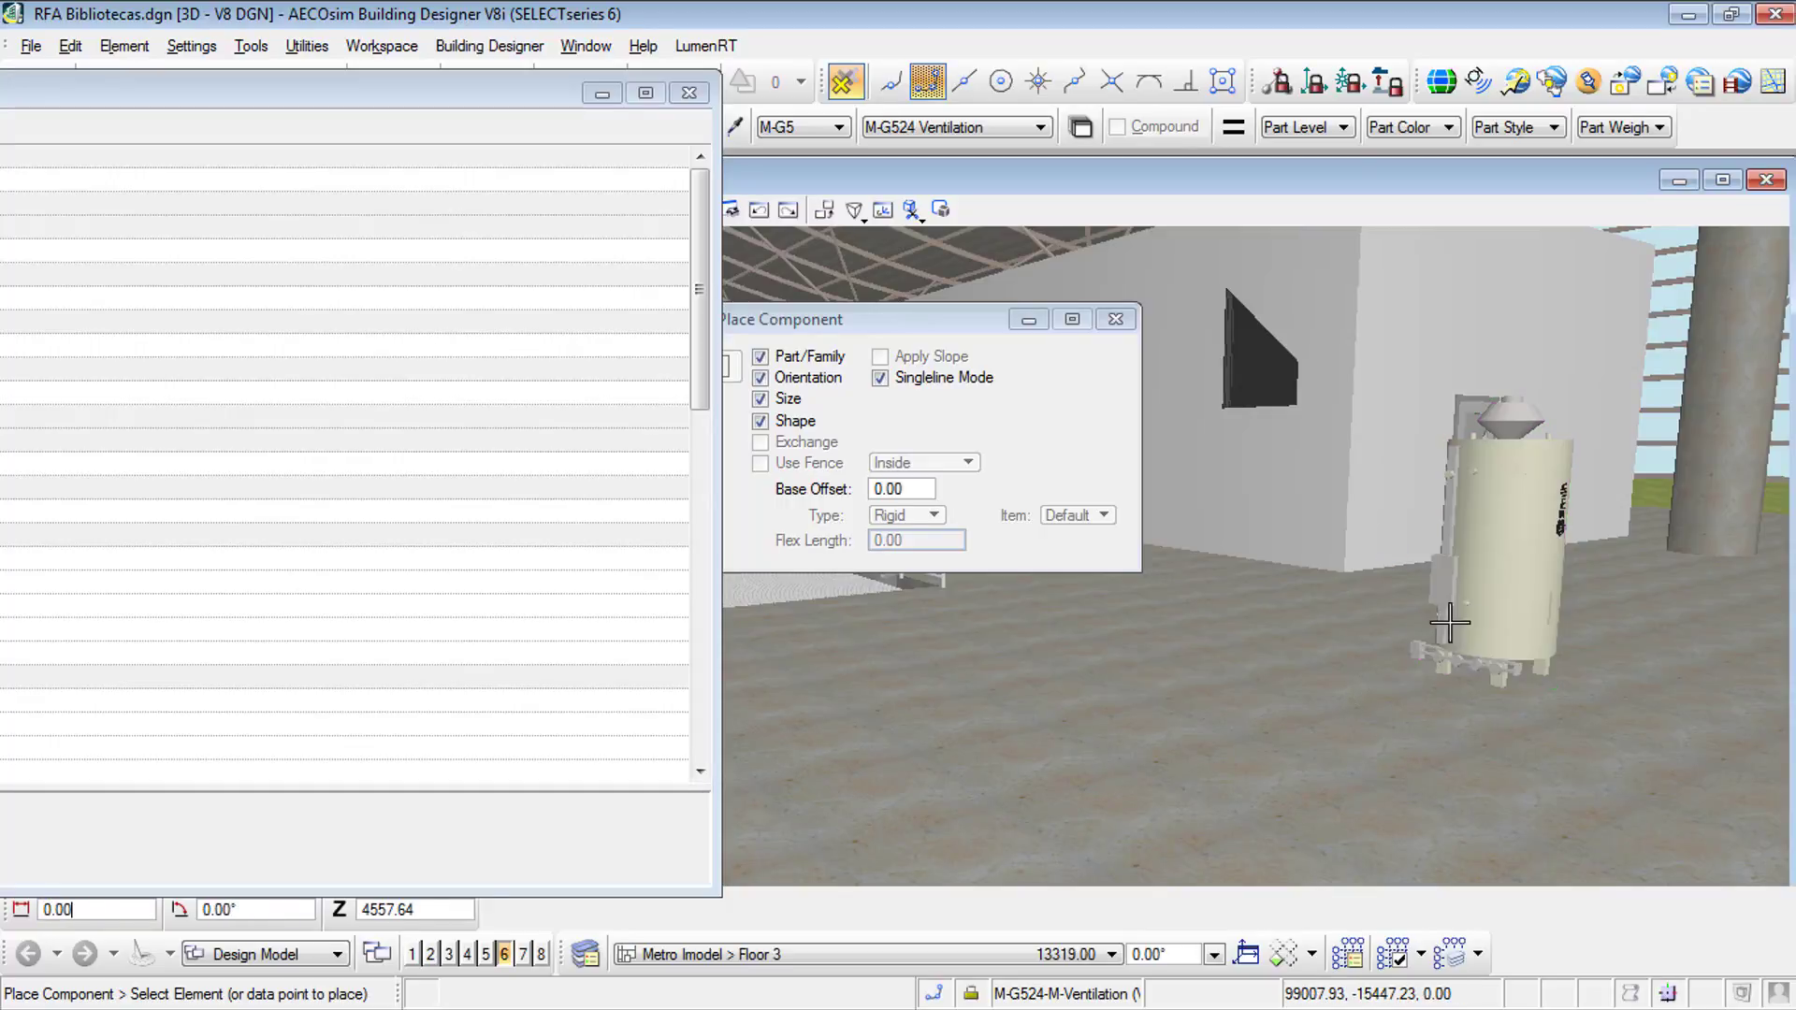
pyautogui.keyDown('shift'); pyautogui.moveTo(1540, 475); pyautogui.dragTo(675, 89, button='middle'); pyautogui.keyUp('shift')
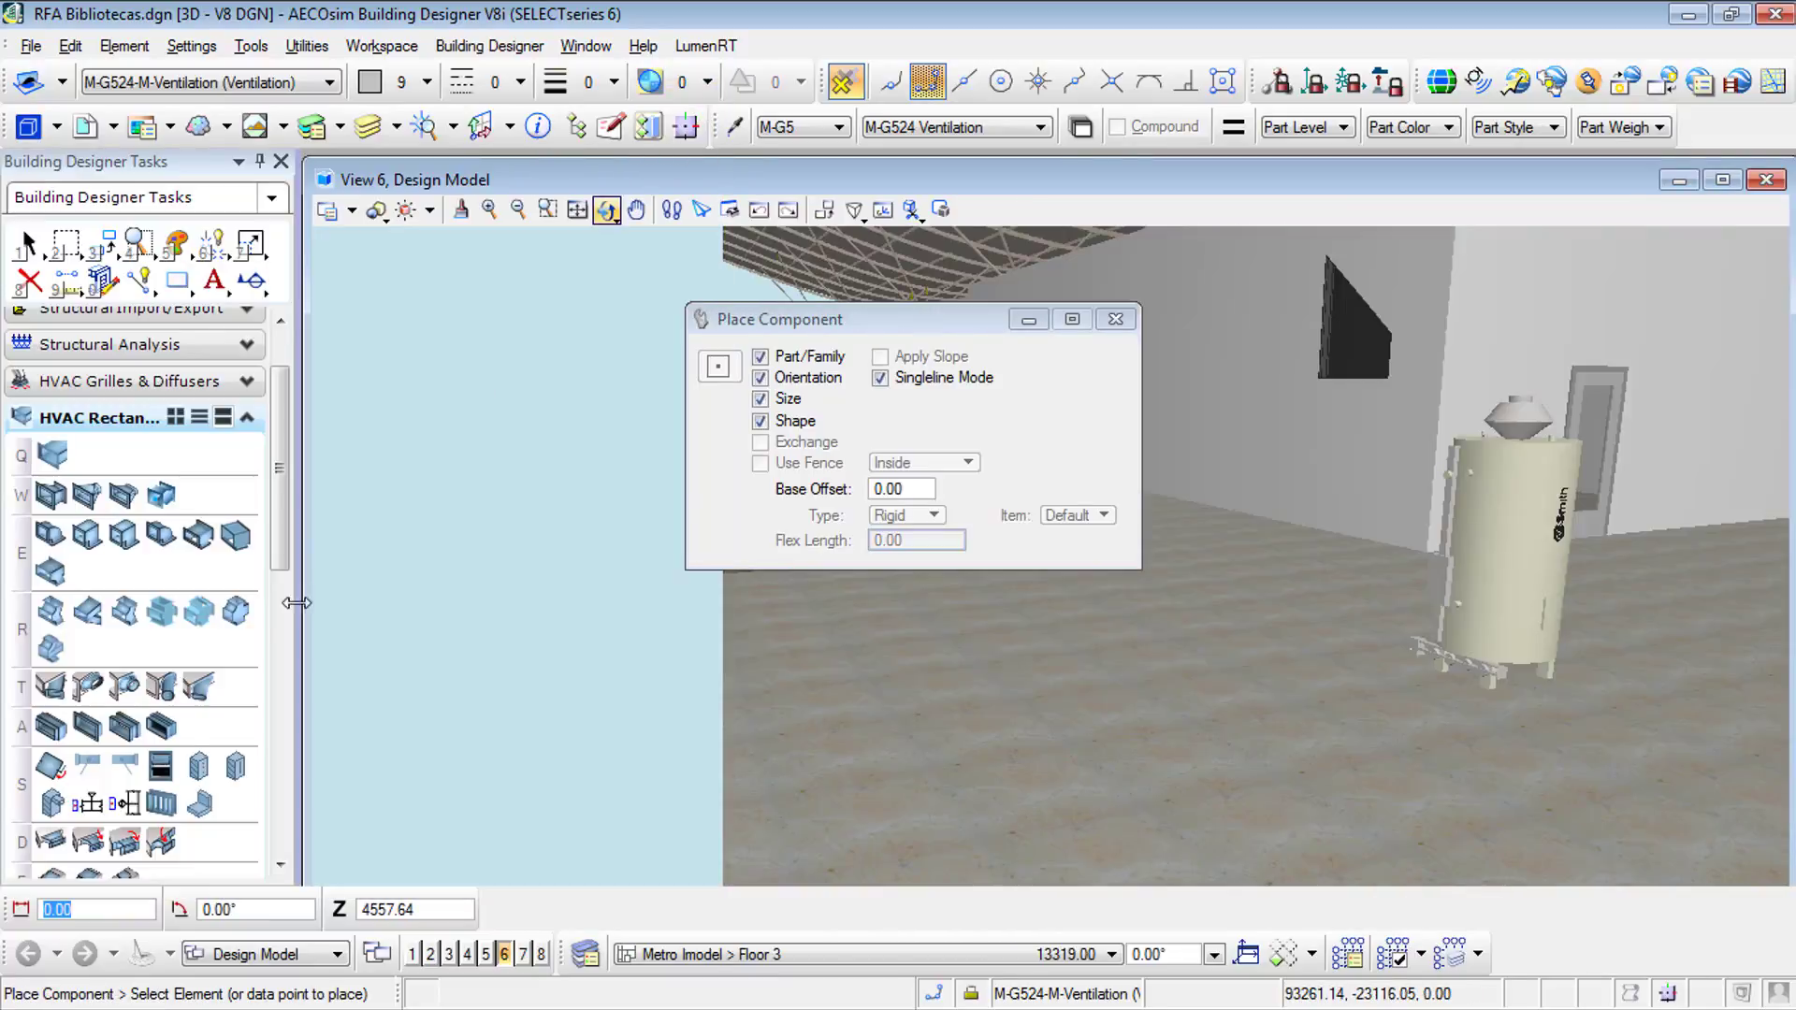
# Step: Open the DataGroup Explorer and list the instances of the imported A2EO2ESmith commercial gas water heater type under Mechanical
pyautogui.click(247, 418)
pyautogui.scroll(-3, 245, 599)
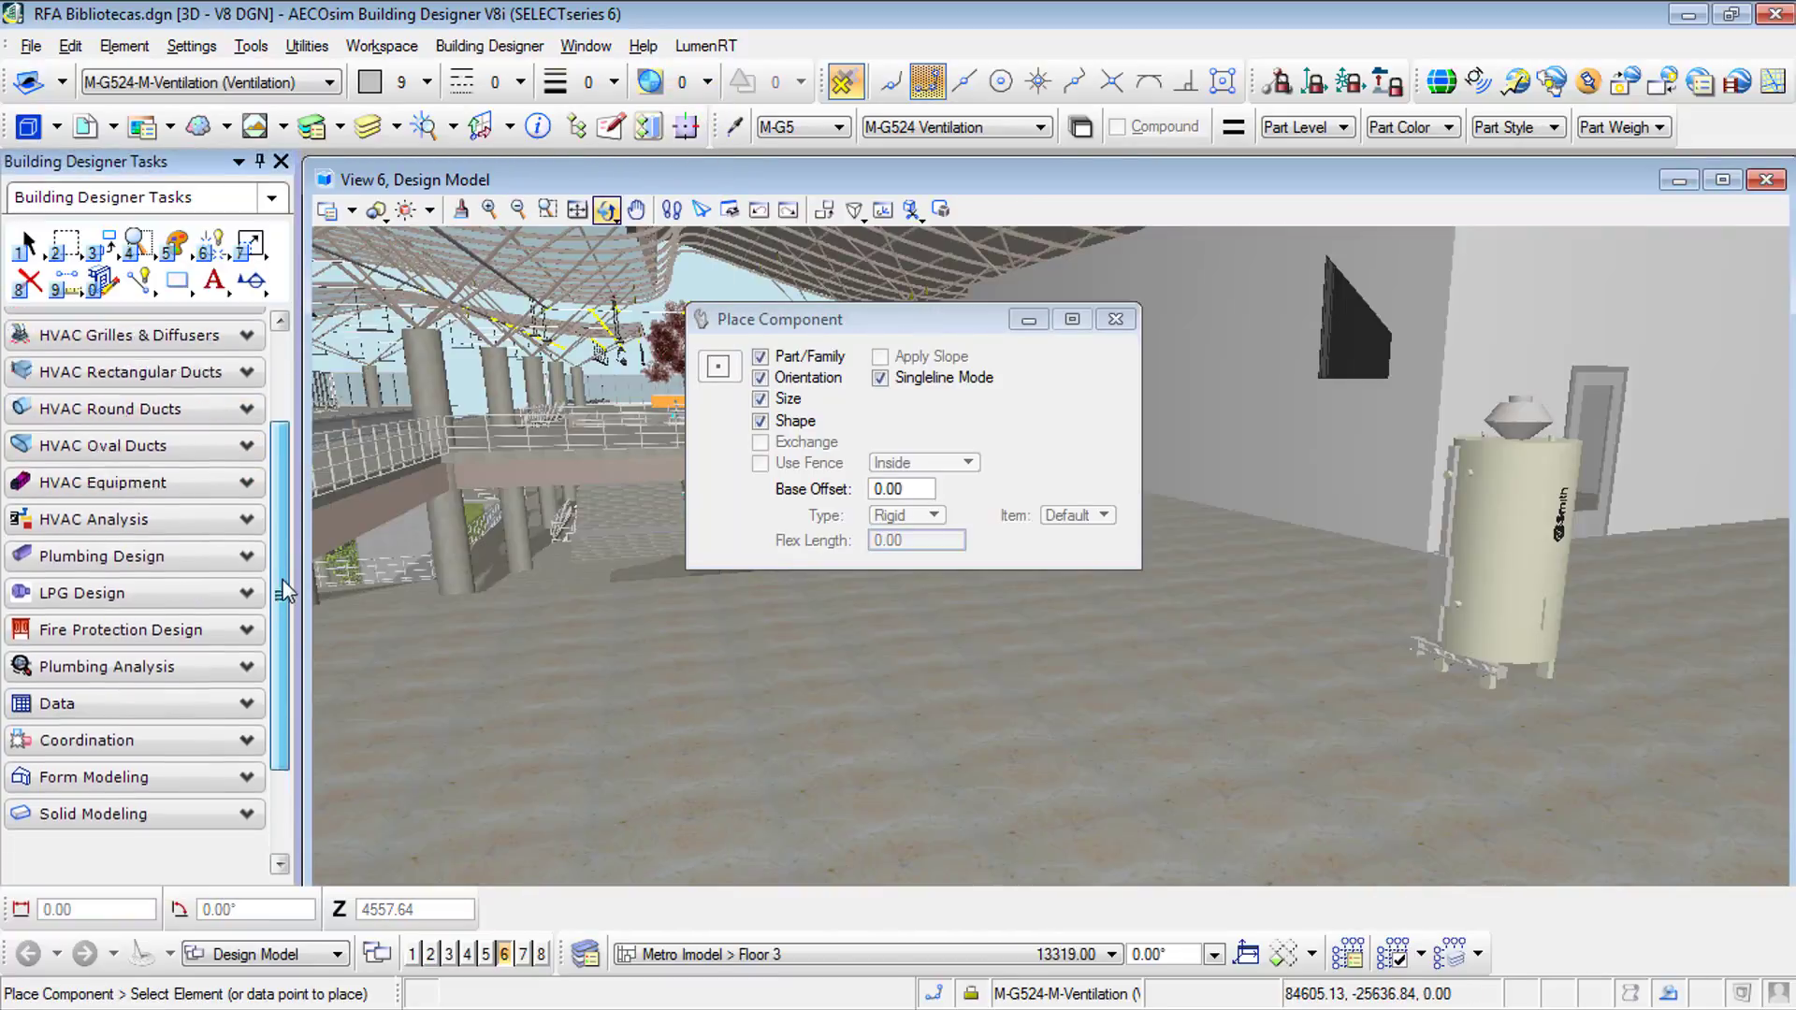
pyautogui.click(246, 602)
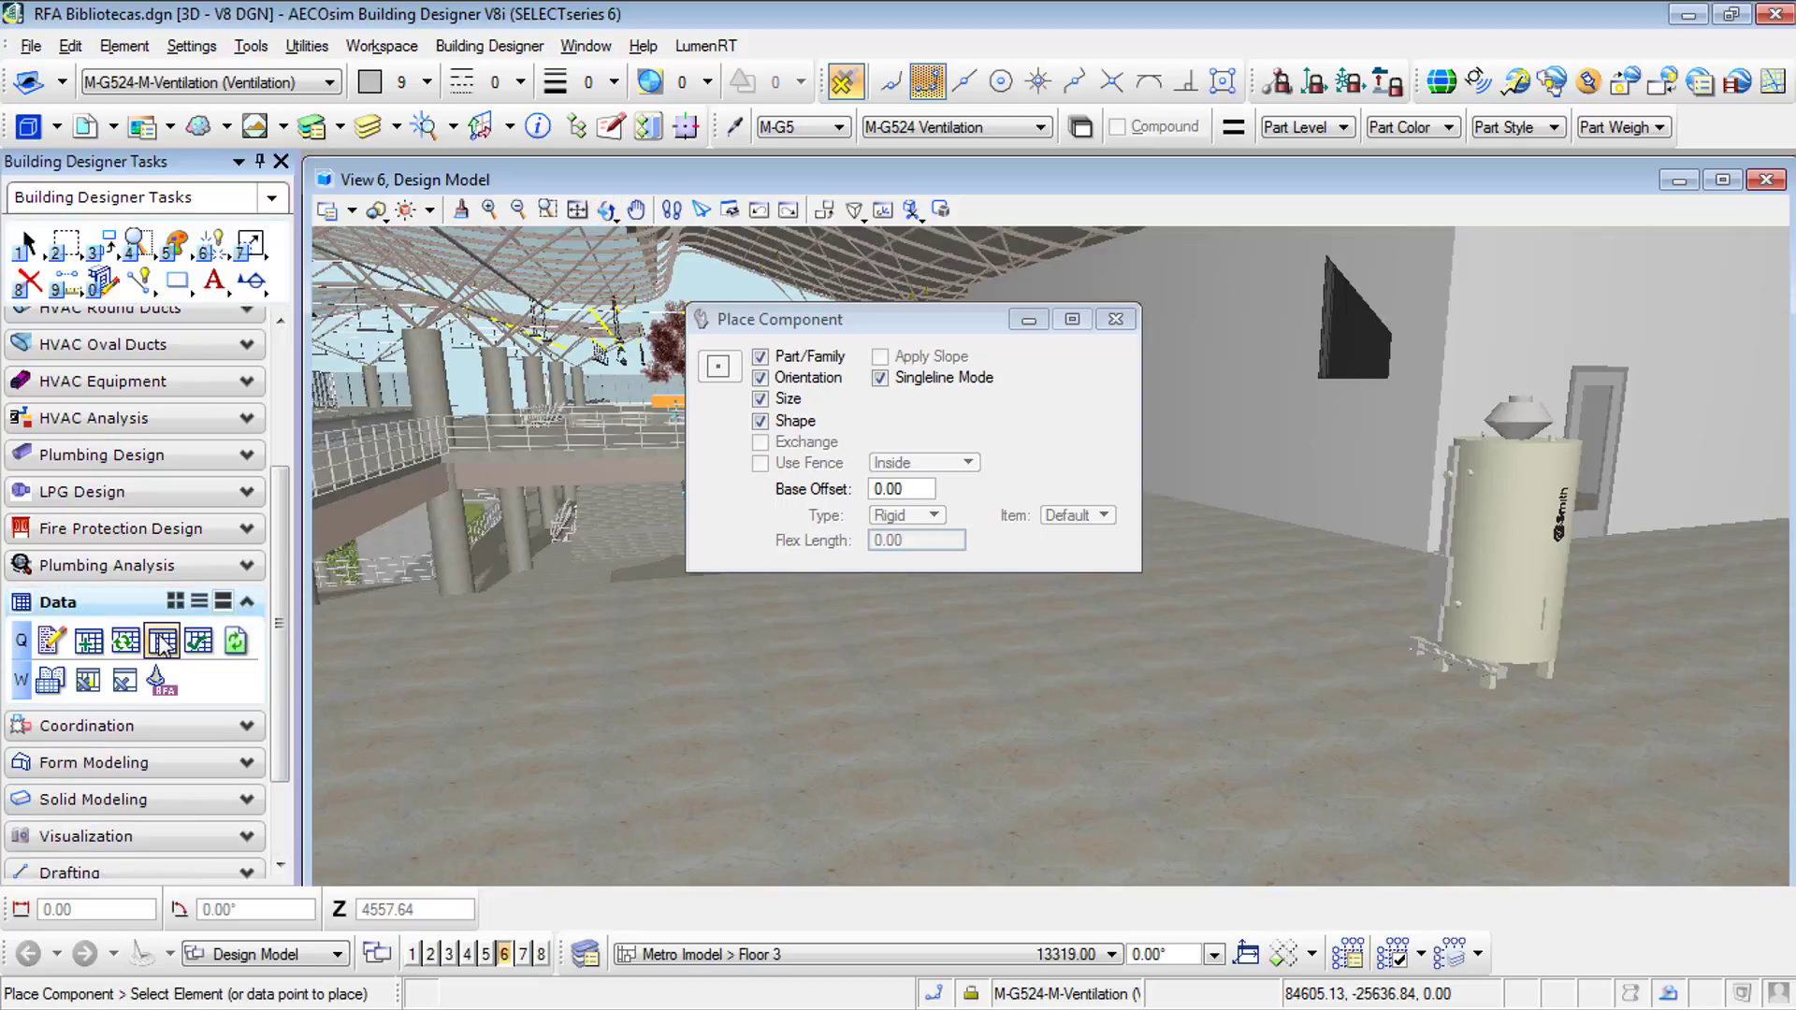
pyautogui.click(171, 643)
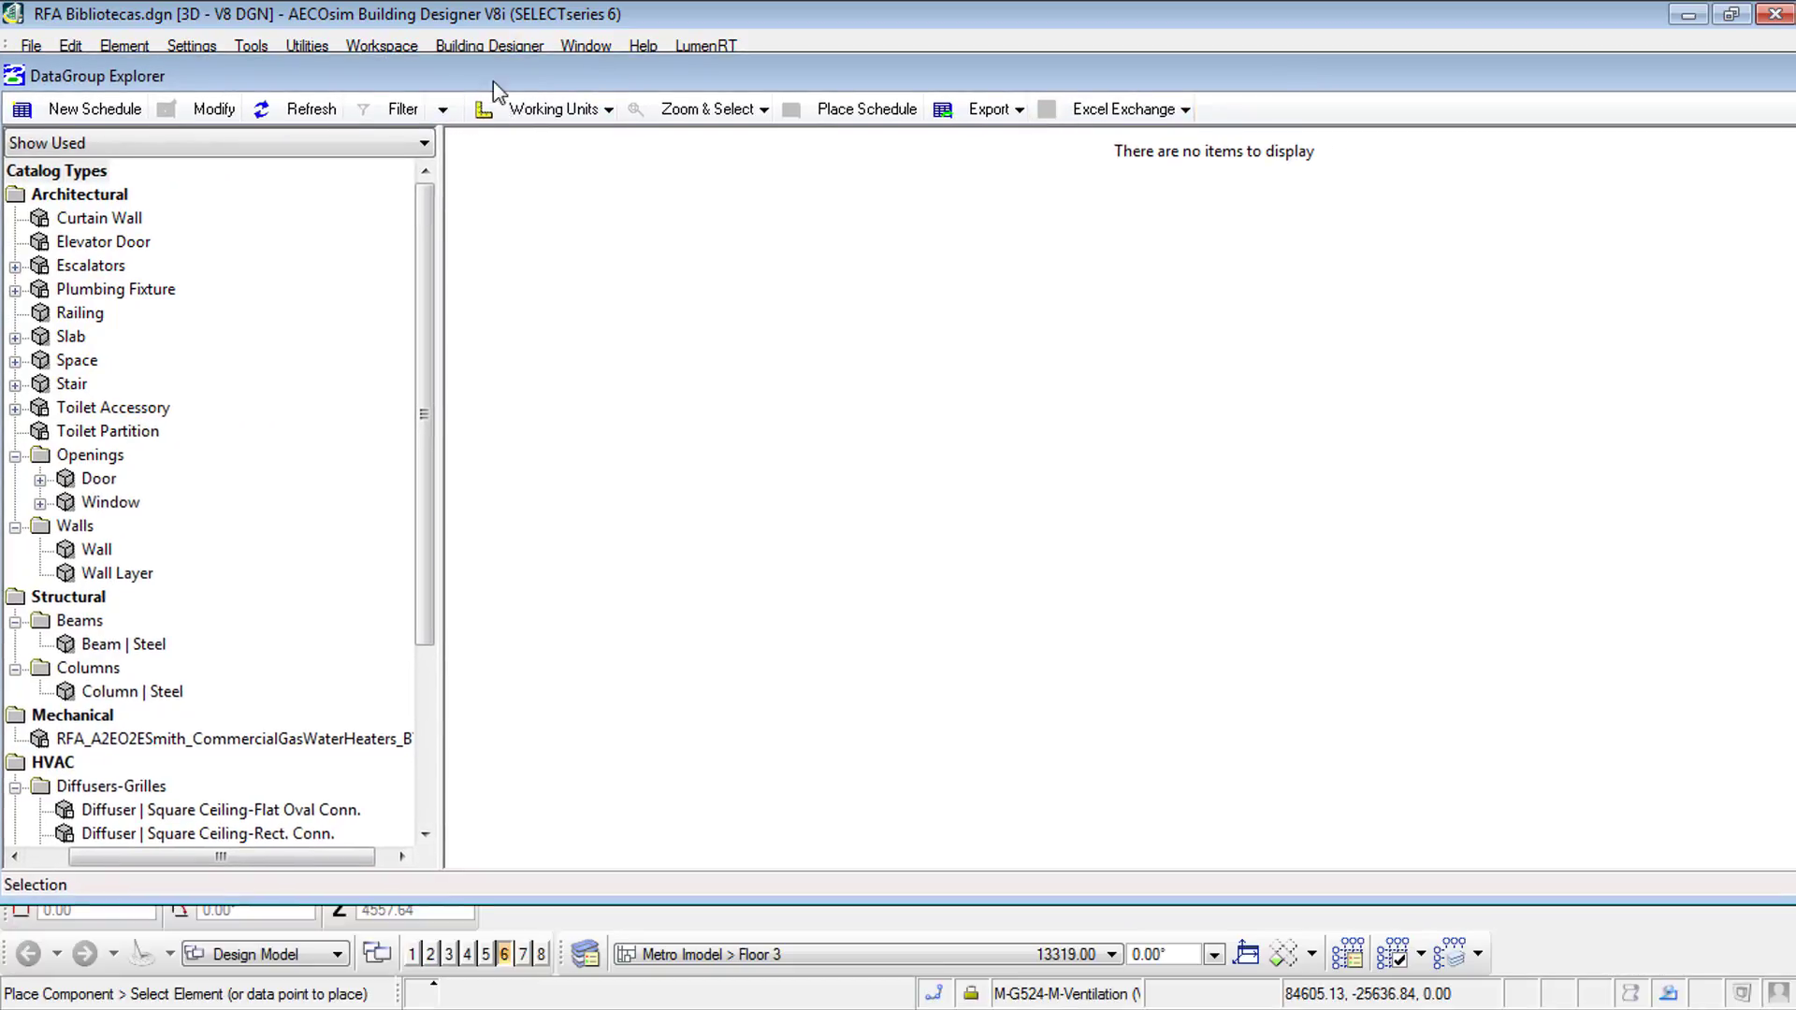
pyautogui.moveTo(493, 82); pyautogui.dragTo(642, 73)
pyautogui.click(200, 756)
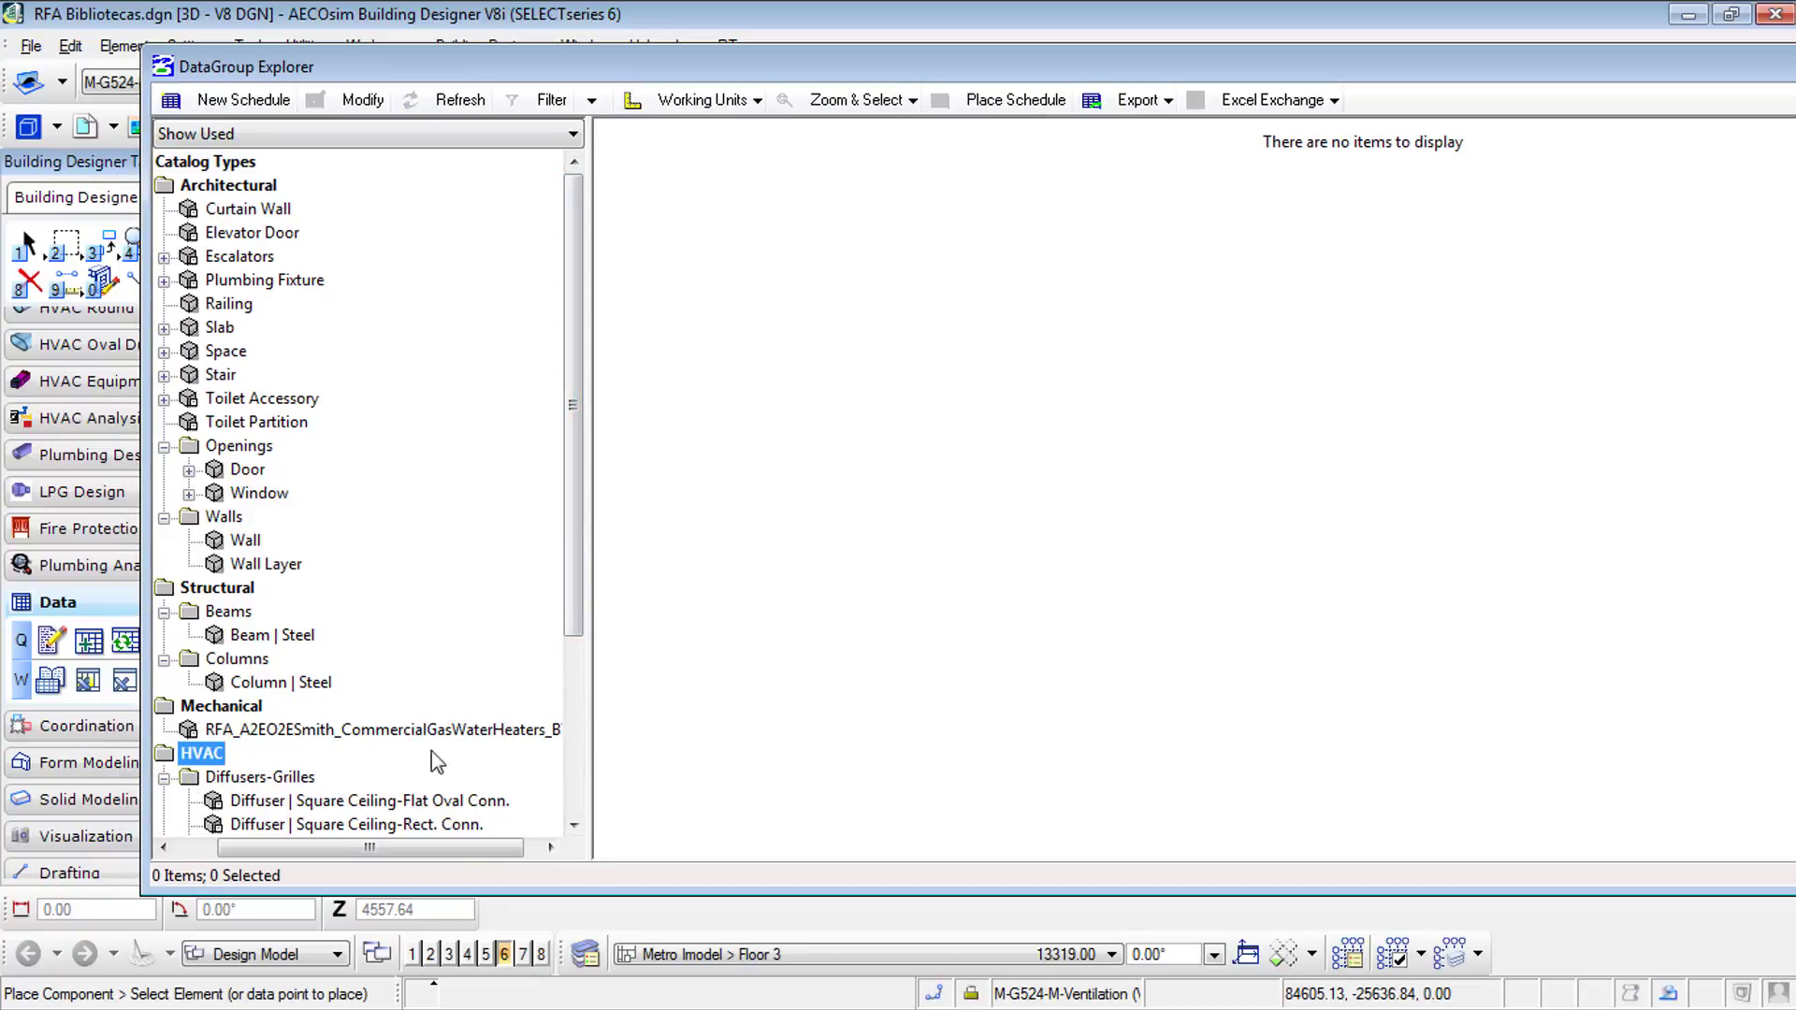
pyautogui.moveTo(573, 622); pyautogui.dragTo(562, 800)
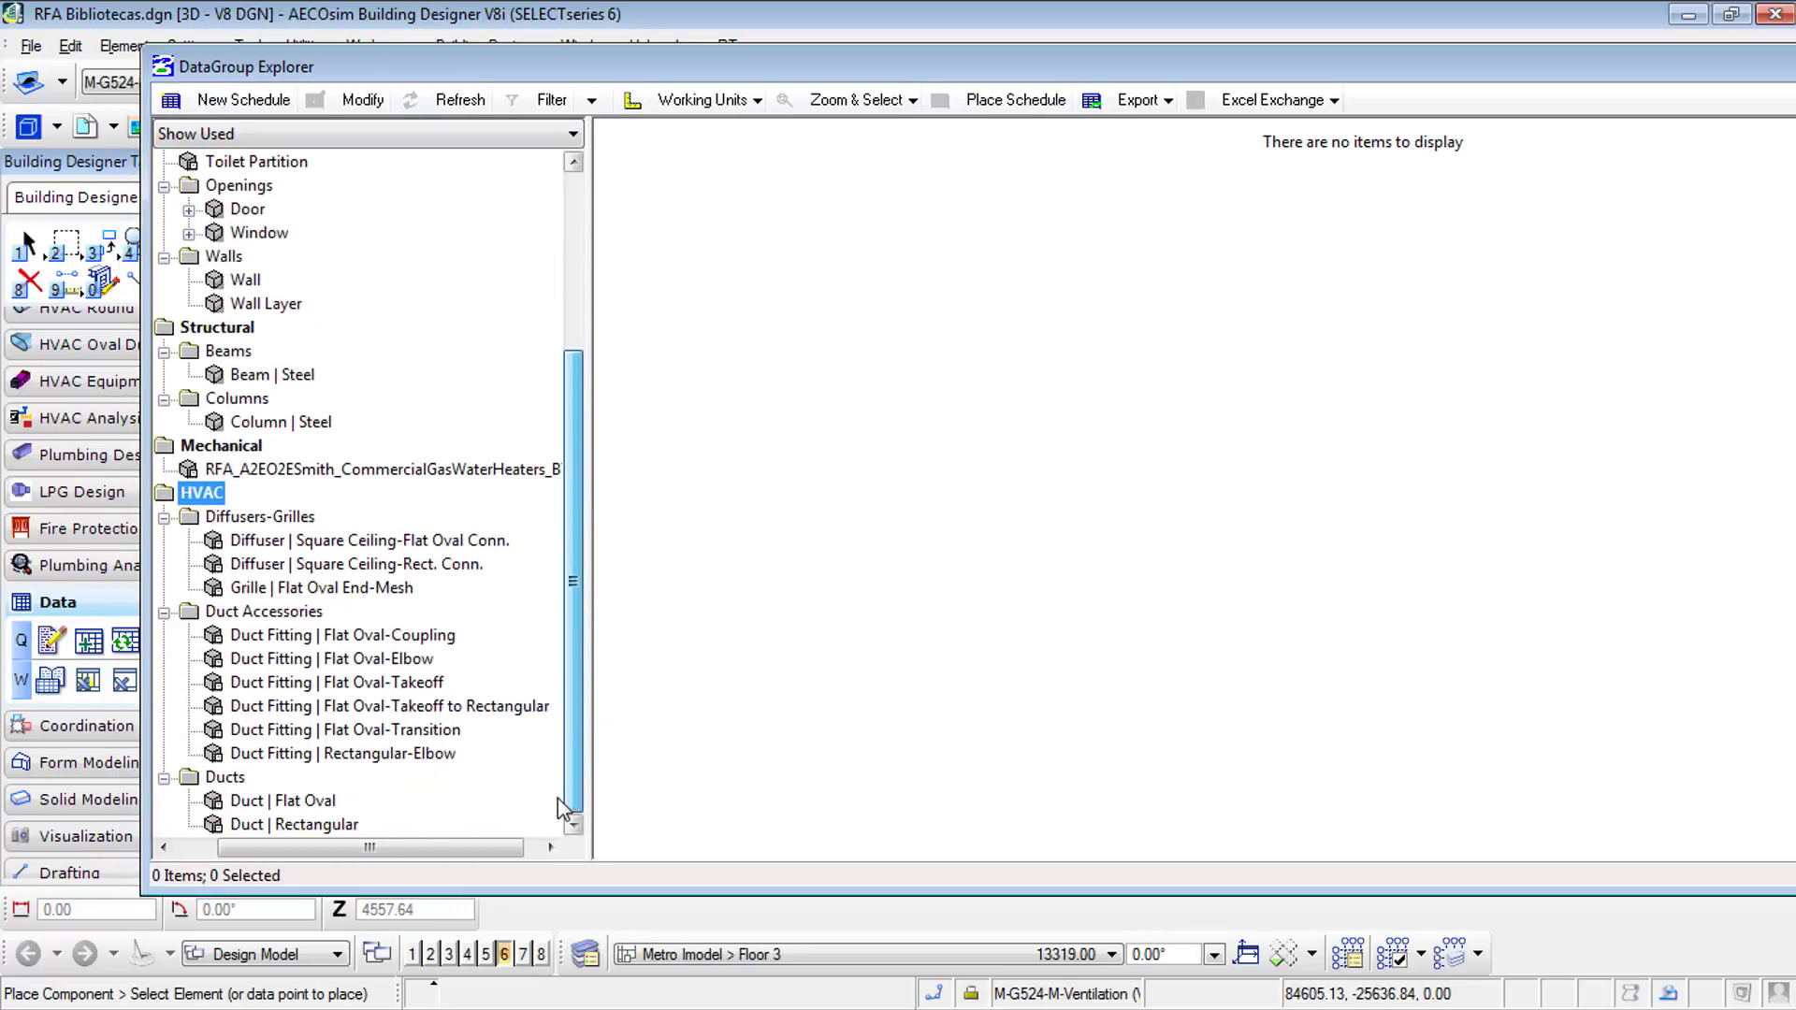
pyautogui.click(164, 613)
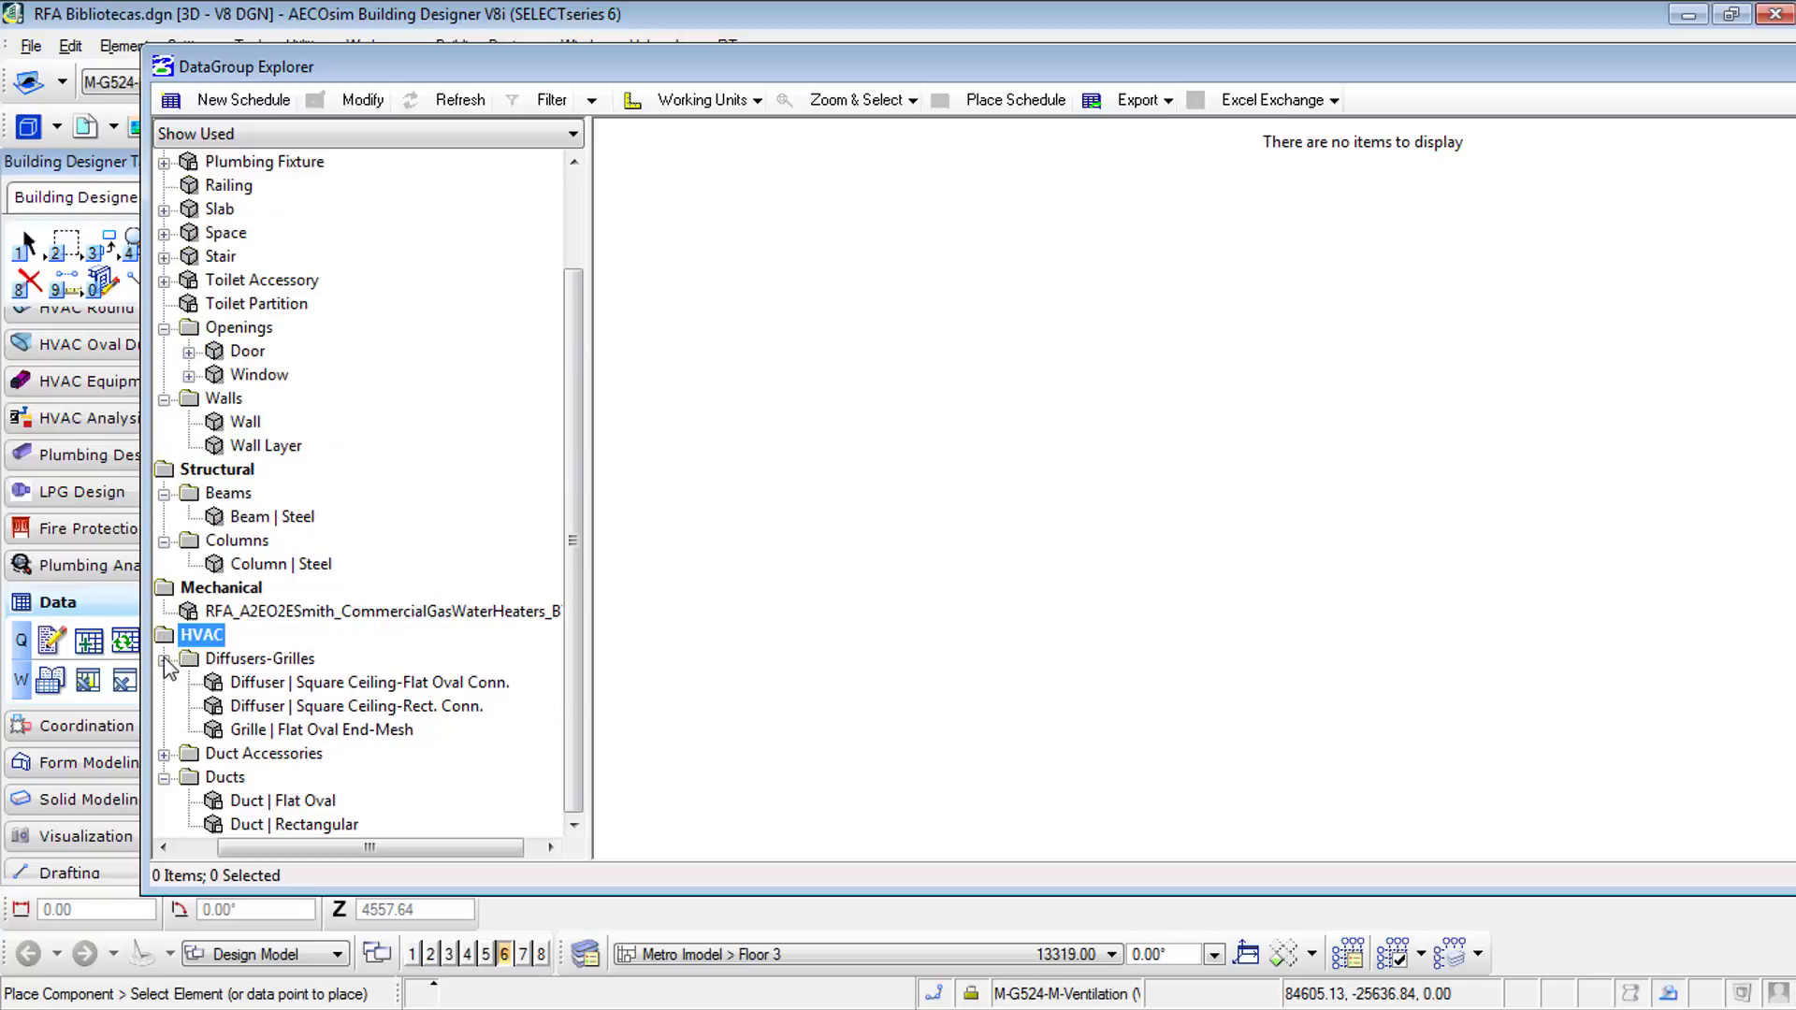
pyautogui.click(224, 611)
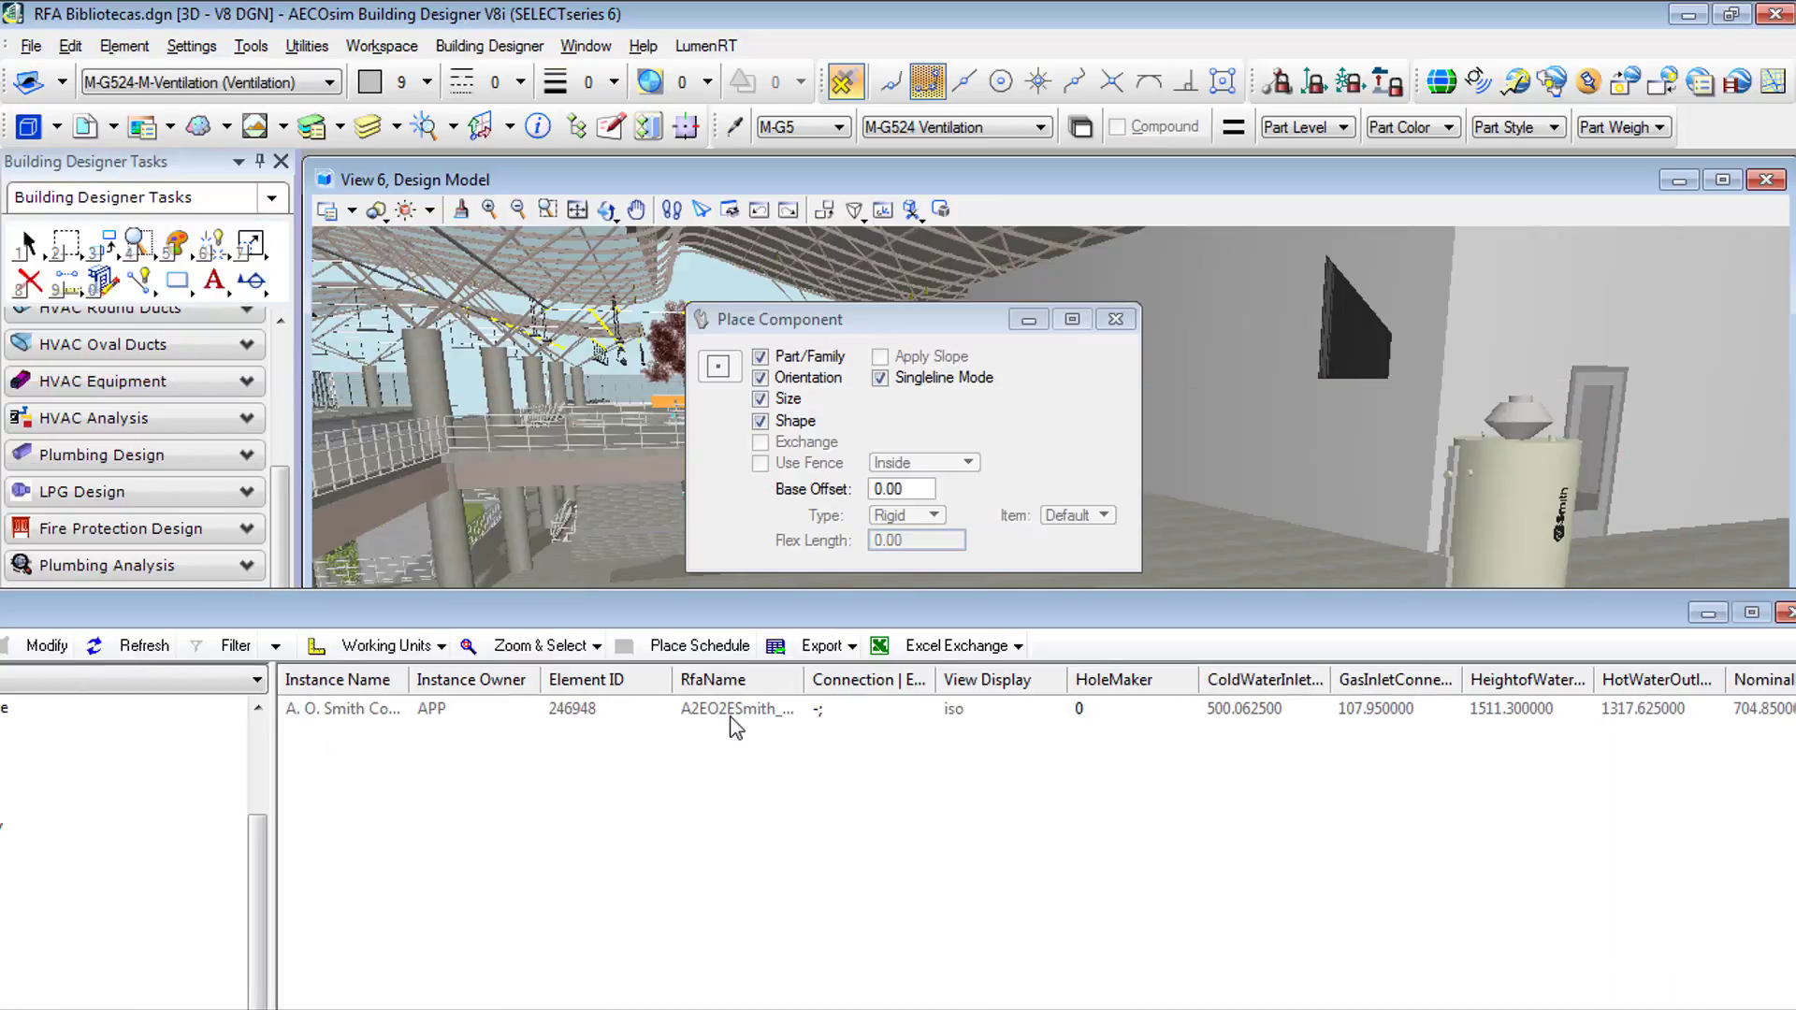
# Step: Select the water heater's record to highlight it in the model, close the DataGroup Explorer and leave component placement
pyautogui.click(732, 714)
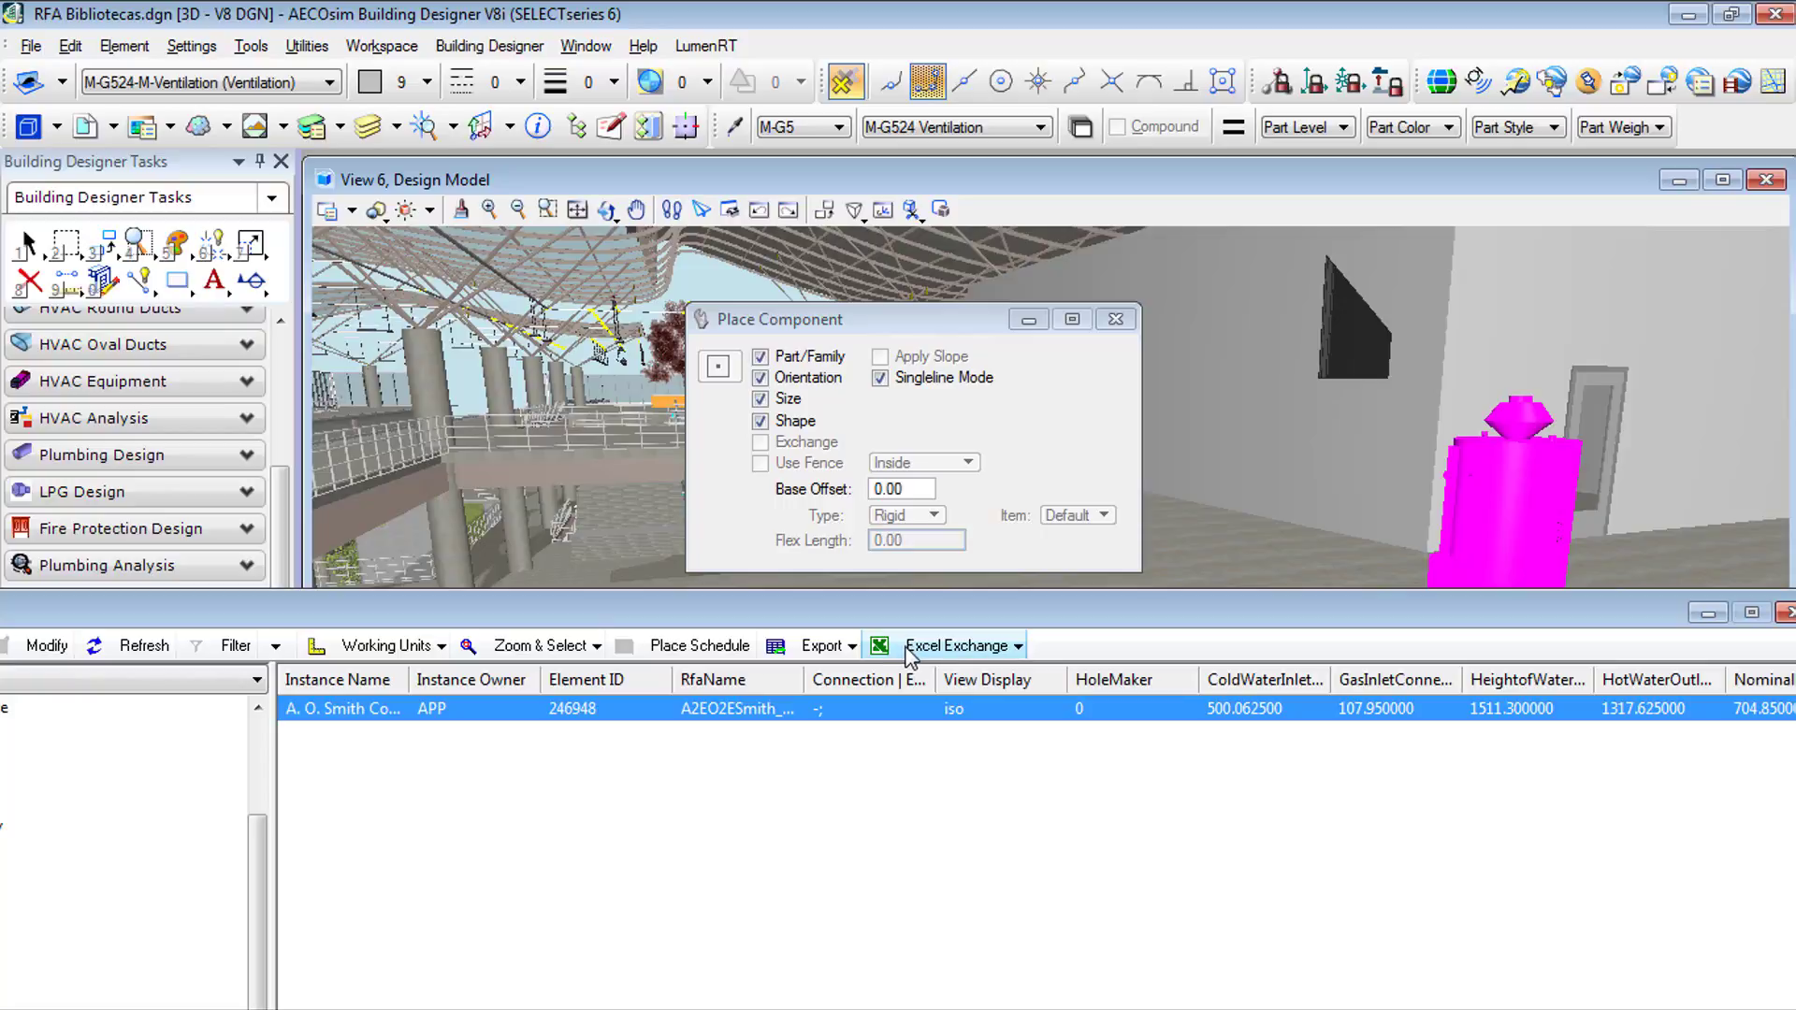
pyautogui.click(1782, 613)
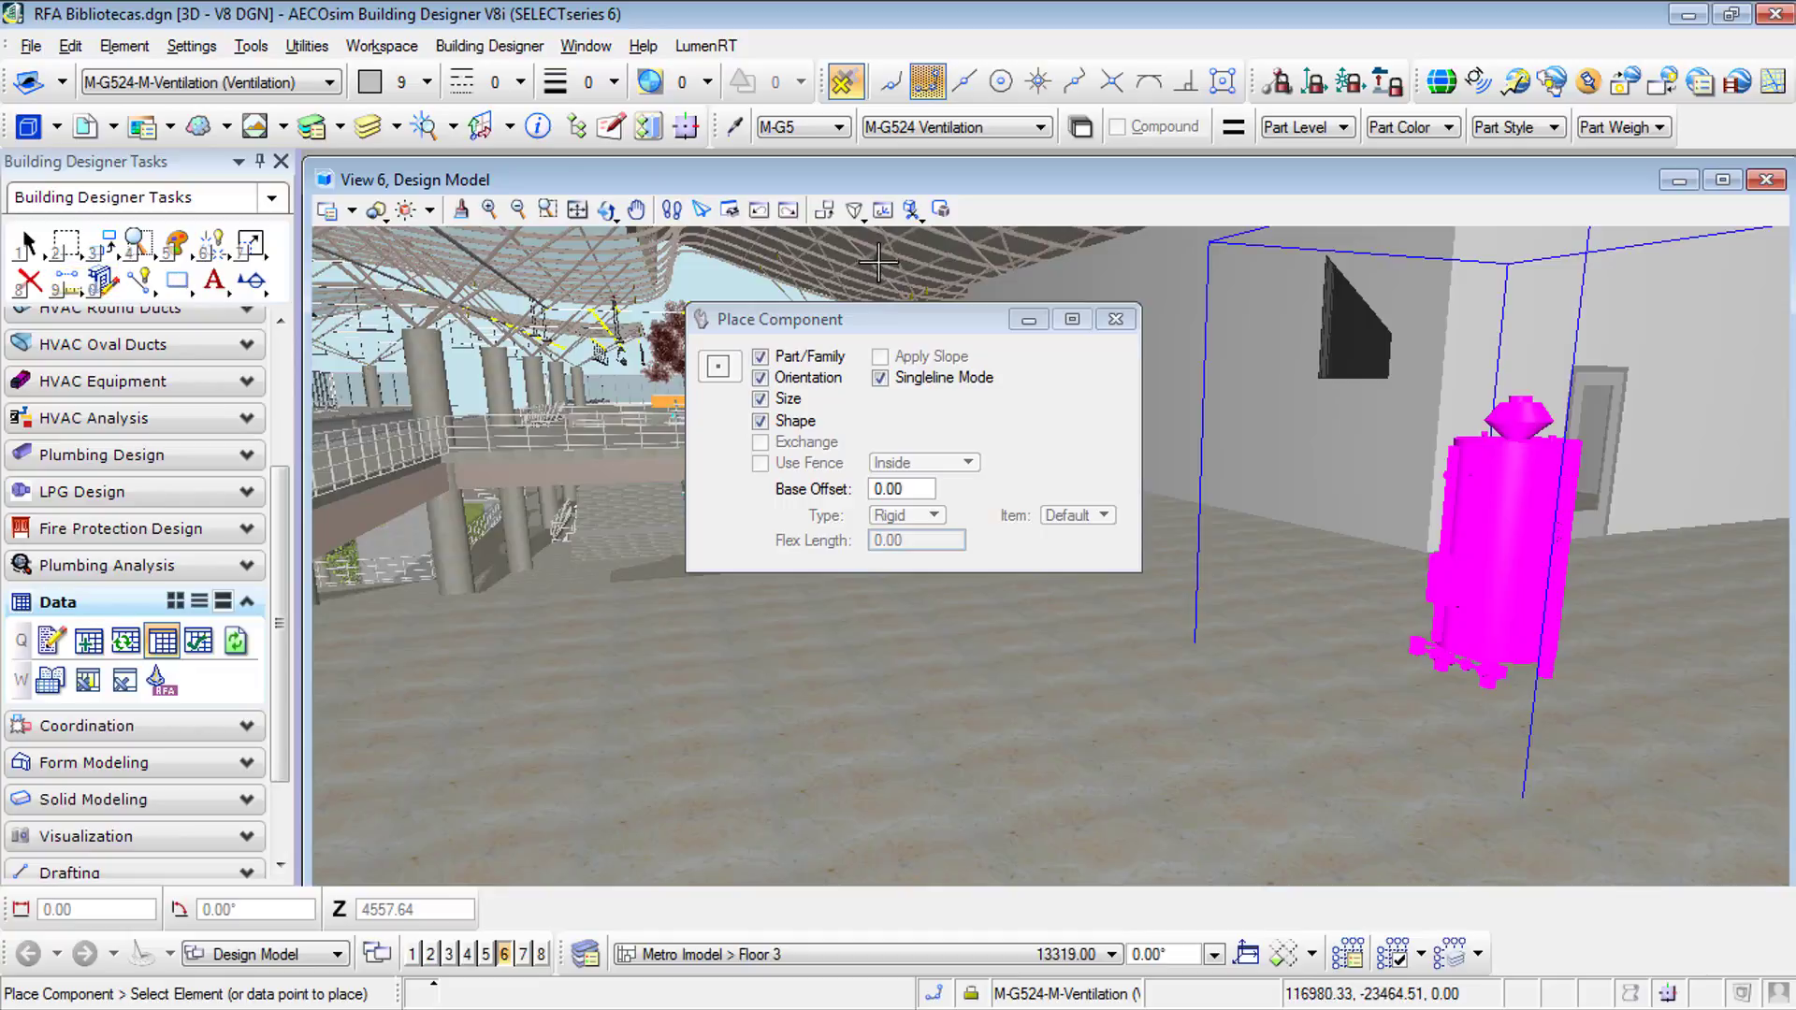
pyautogui.click(1115, 319)
pyautogui.click(25, 245)
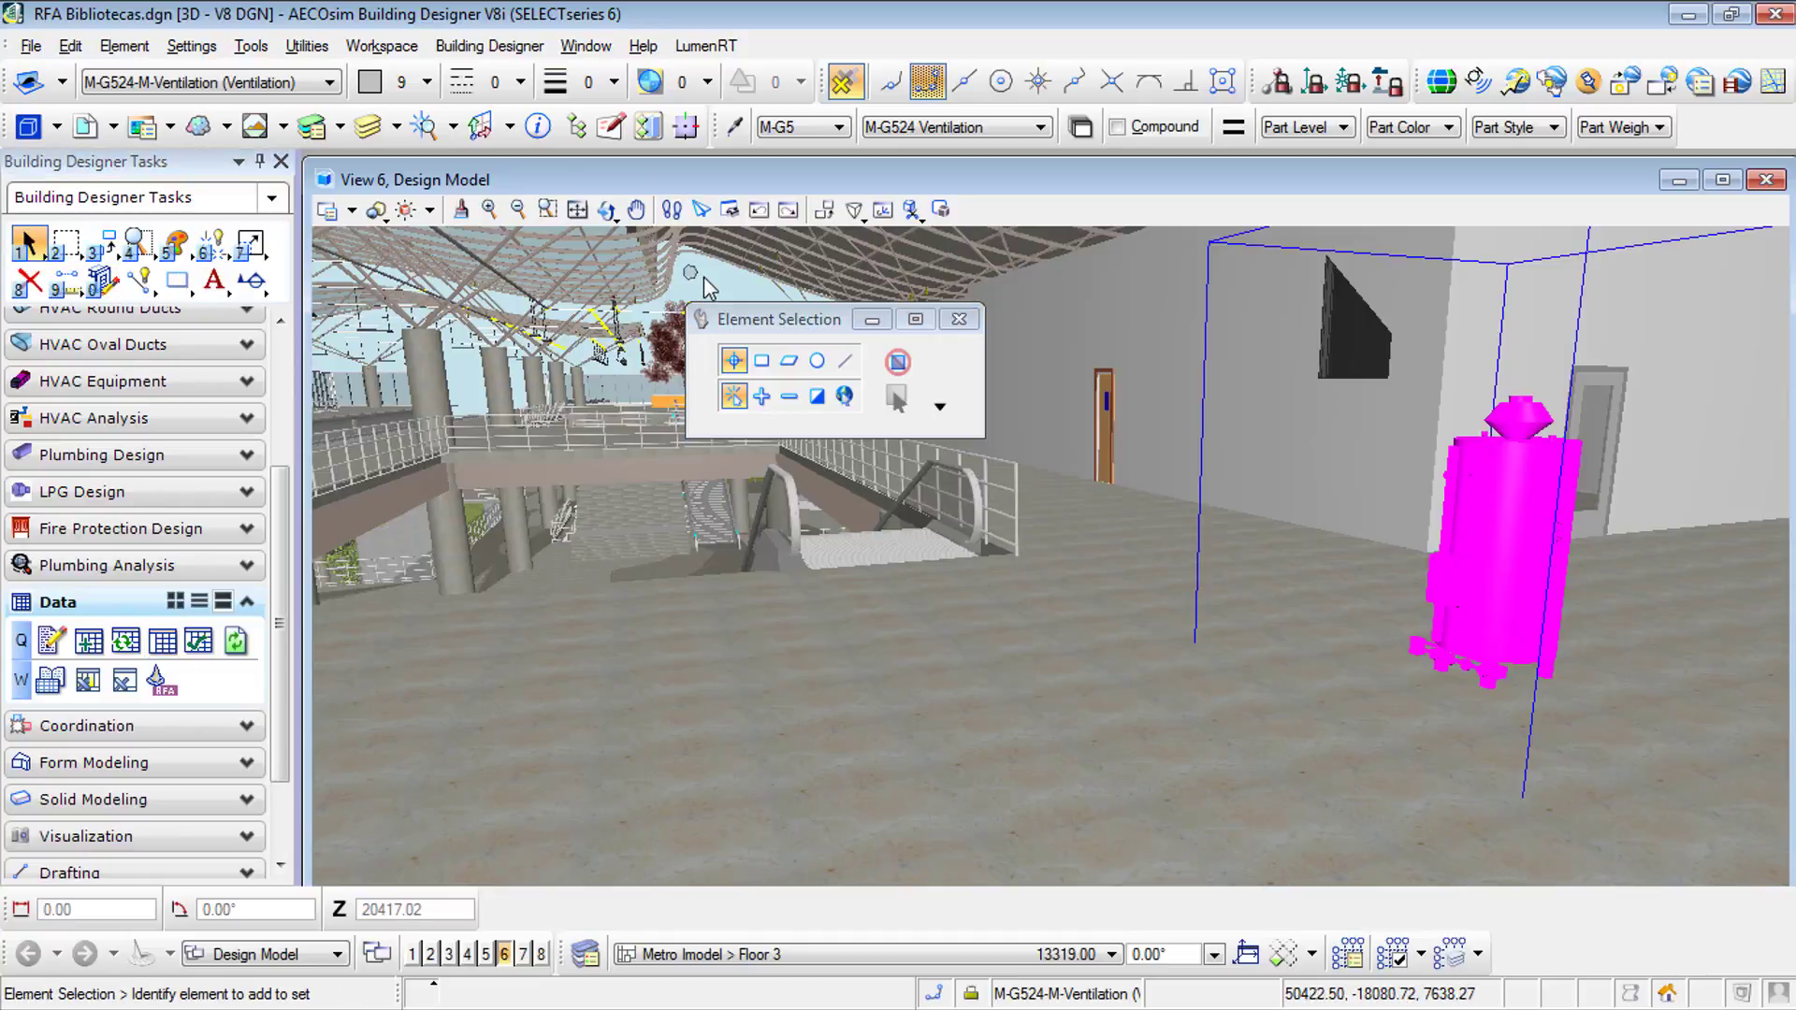